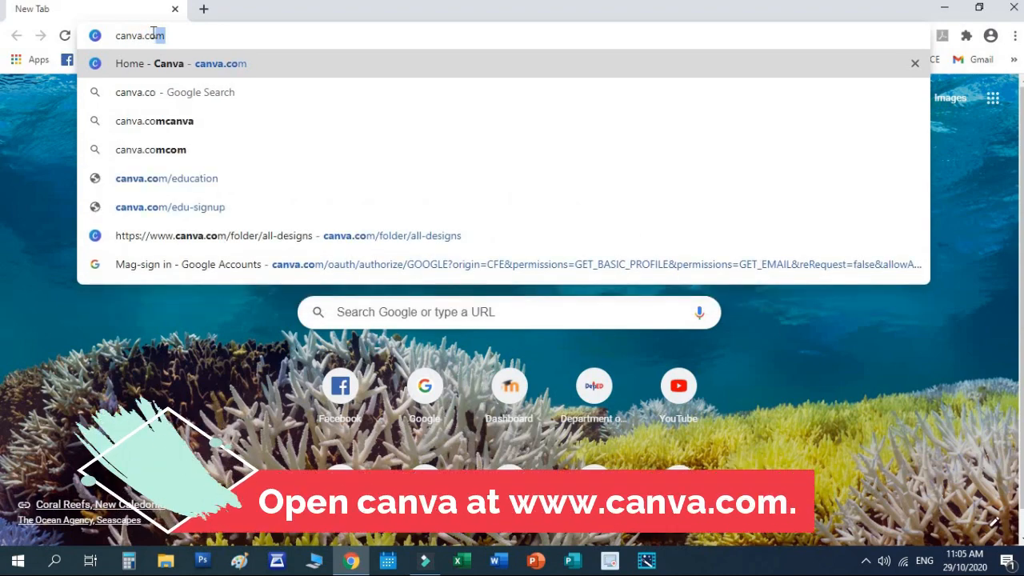
# Step: Go to canva.com in Chrome
pyautogui.write('m')
pyautogui.press('Return')
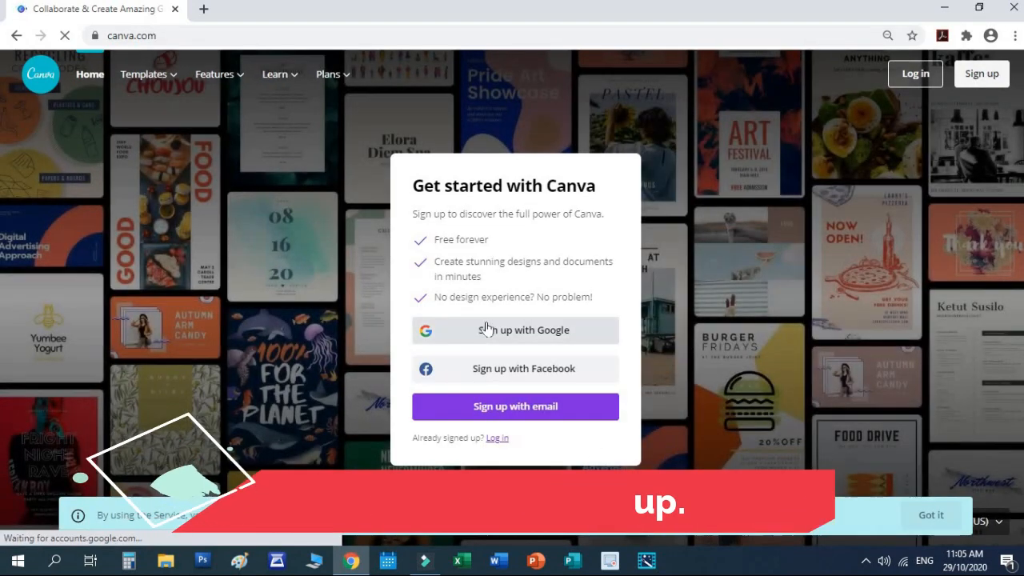
# Step: Sign up to Canva with Google, entering the DepEd account e-mail address
pyautogui.click(530, 330)
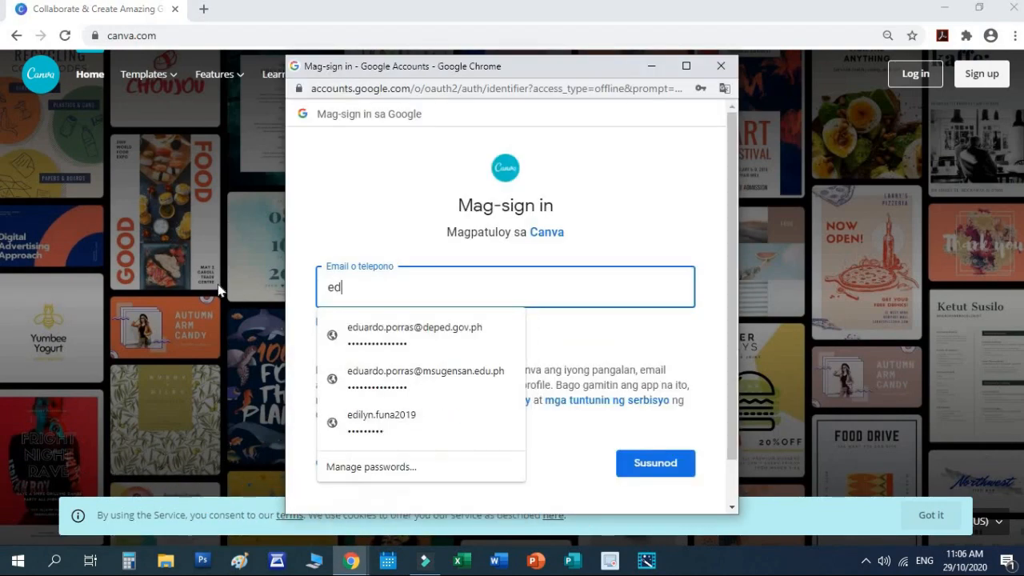
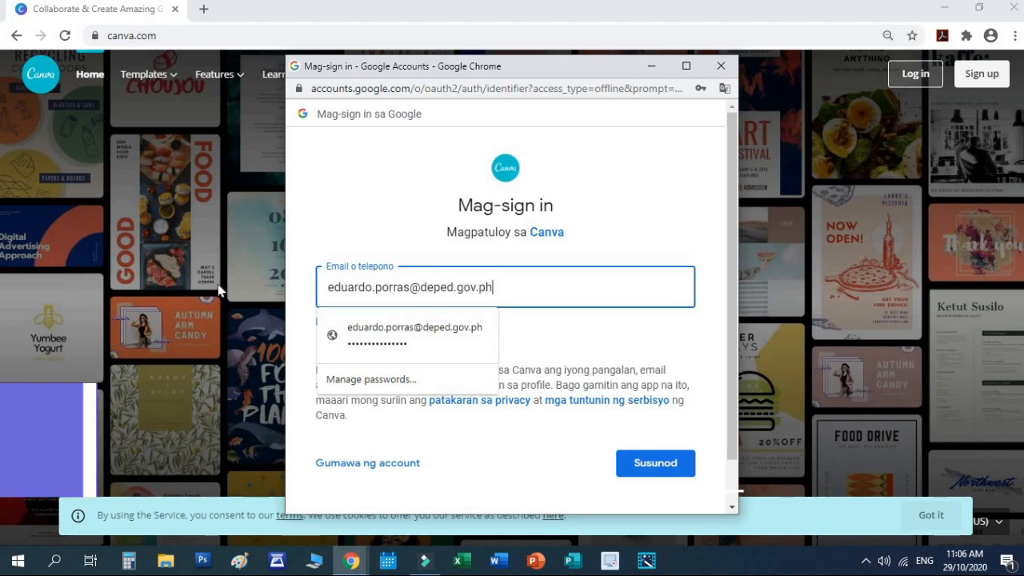
pyautogui.click(655, 463)
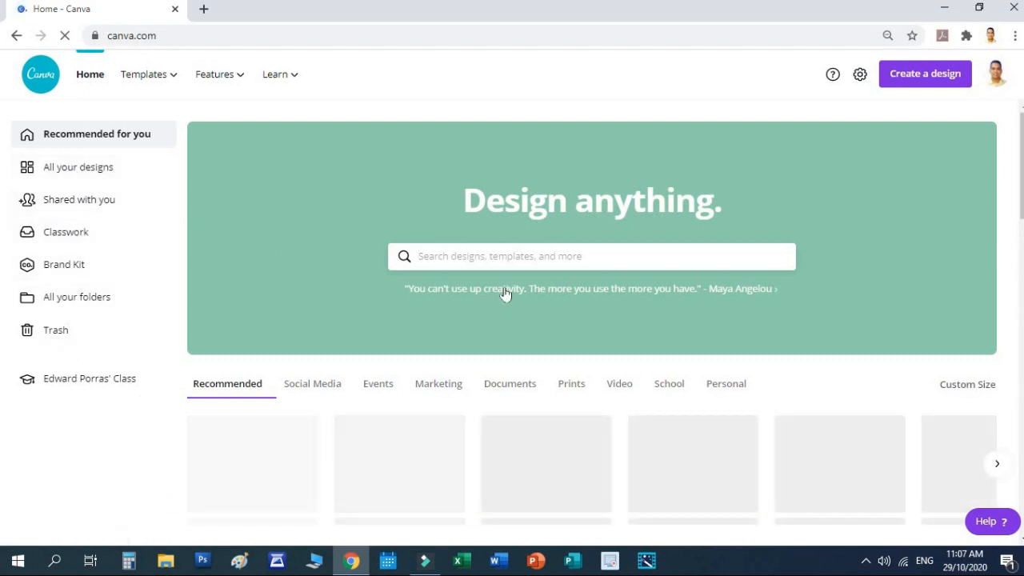
# Step: Start a new custom-size 8.5 × 13 in design from Create a design
pyautogui.scroll(-4, 696, 392)
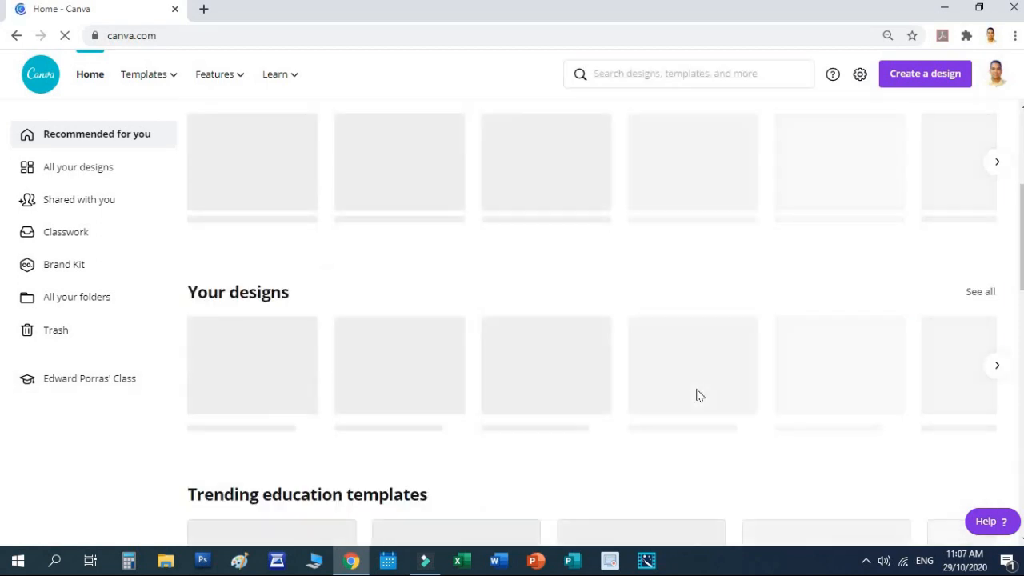
pyautogui.scroll(4, 697, 393)
pyautogui.scroll(-4, 962, 136)
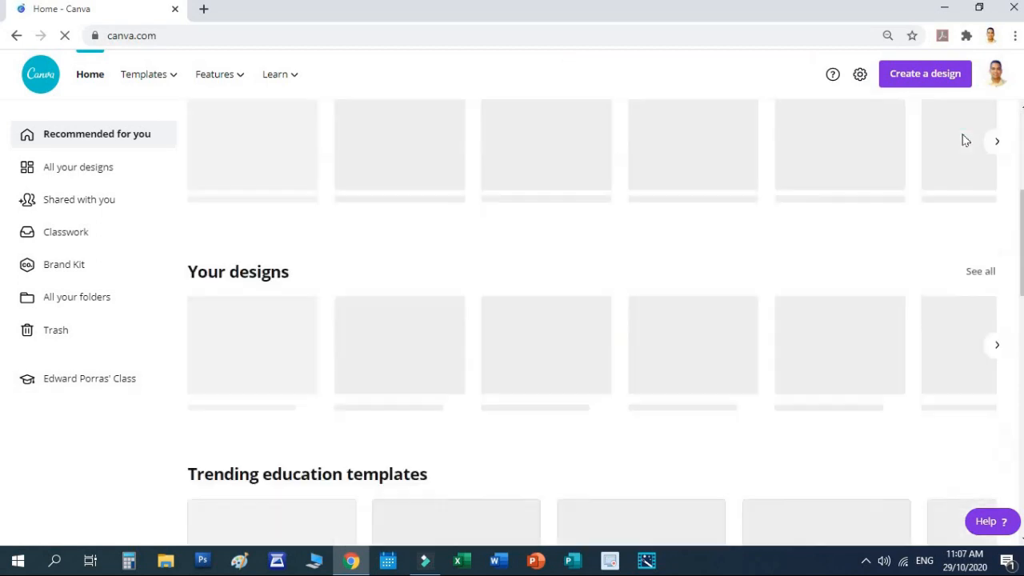
pyautogui.scroll(3, 964, 140)
pyautogui.scroll(1, 962, 140)
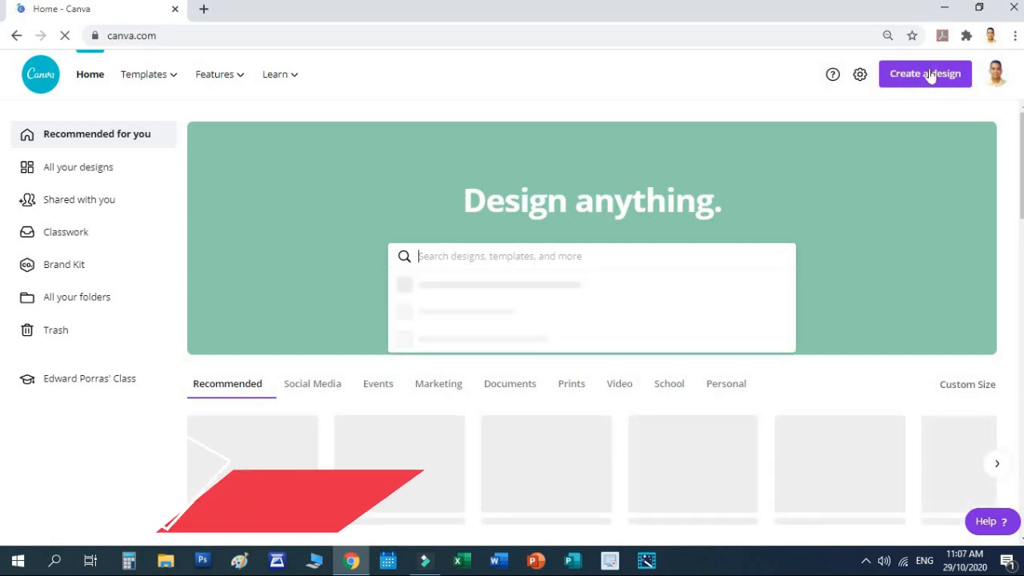
pyautogui.click(929, 76)
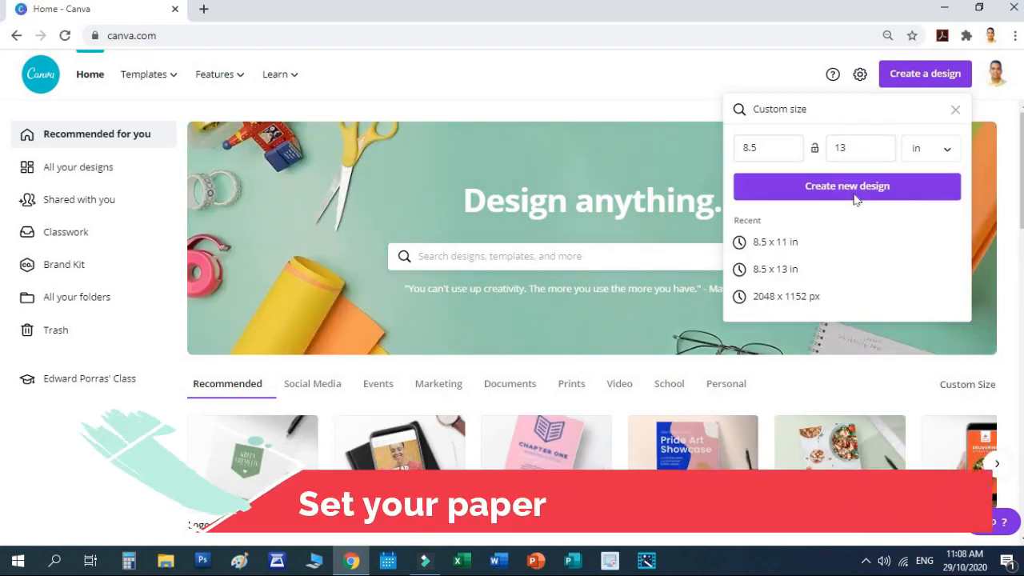
pyautogui.click(853, 193)
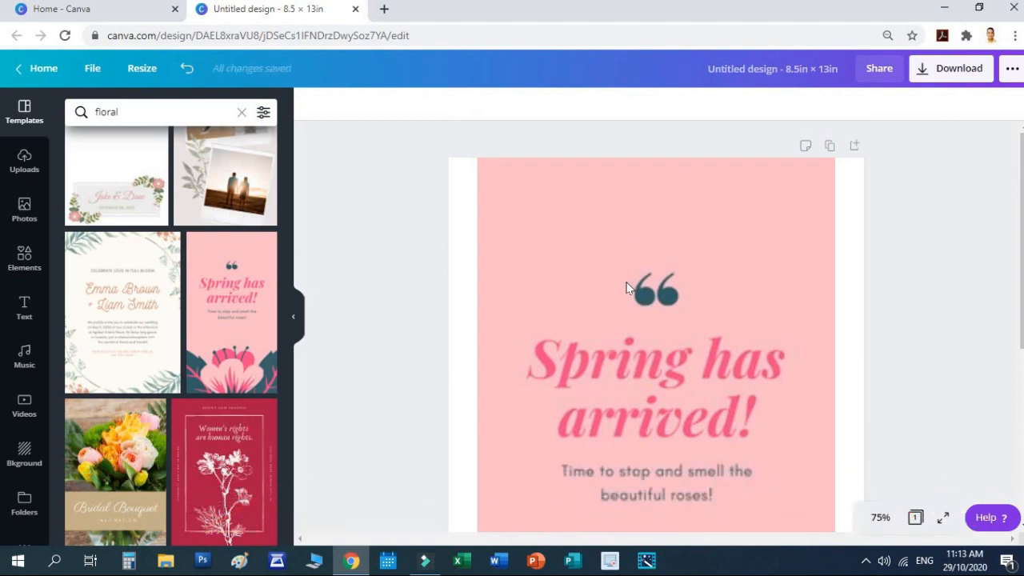
# Step: Replace the 'Spring has arrived!' heading with 'LDM2' and 'Portfolio' on two lines
pyautogui.click(628, 288)
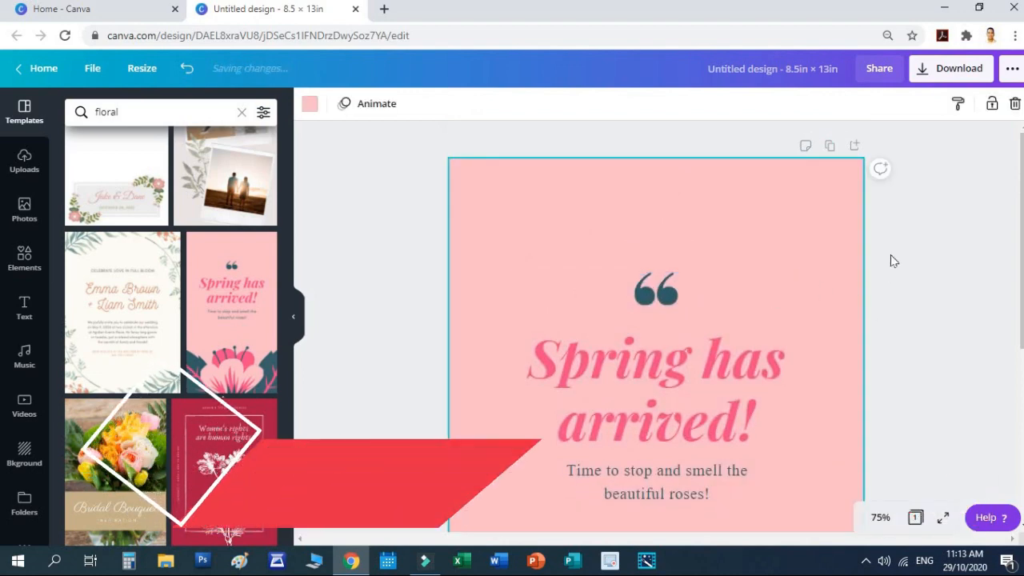
pyautogui.scroll(-4, 891, 260)
pyautogui.scroll(3, 899, 256)
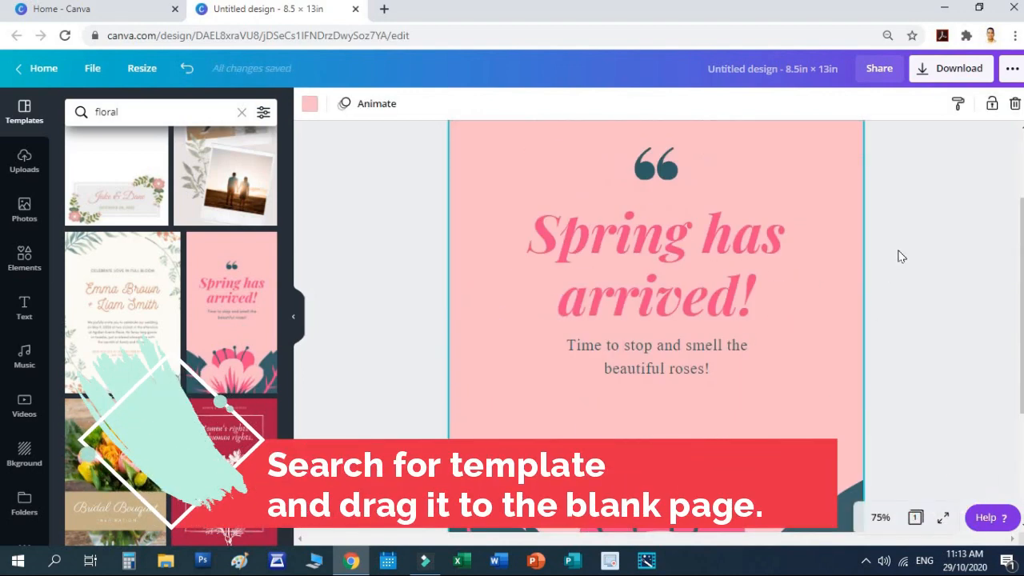
pyautogui.scroll(-1, 899, 256)
pyautogui.hotkey('ctrl', '-')
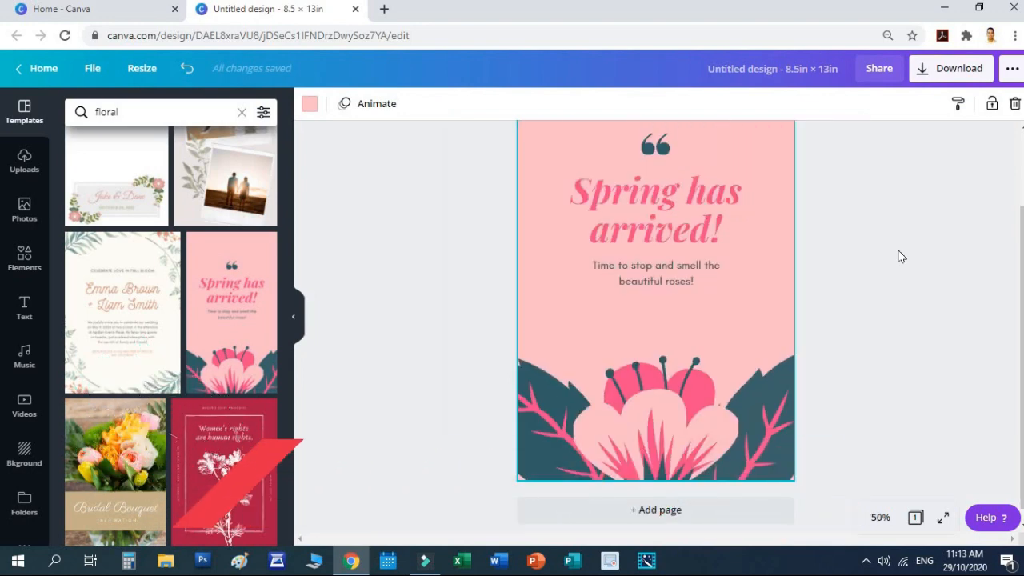
pyautogui.click(645, 313)
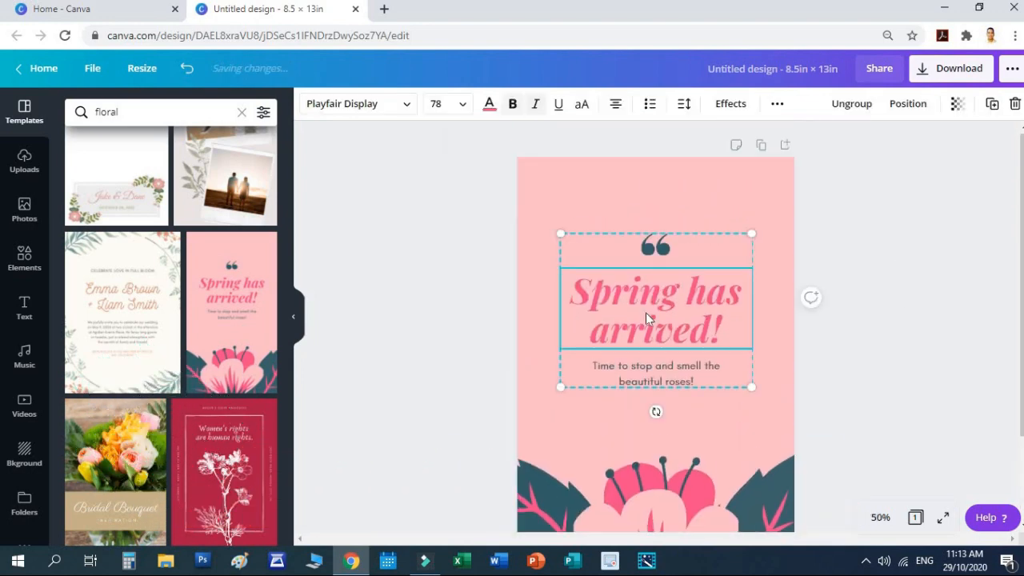
pyautogui.doubleClick(673, 289)
pyautogui.tripleClick(674, 289)
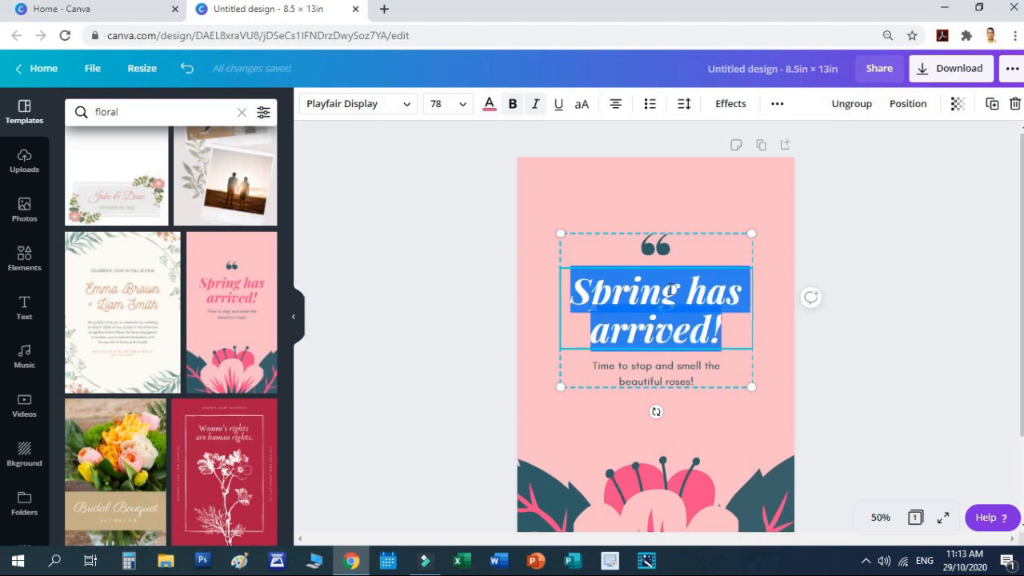
pyautogui.write('LDM2')
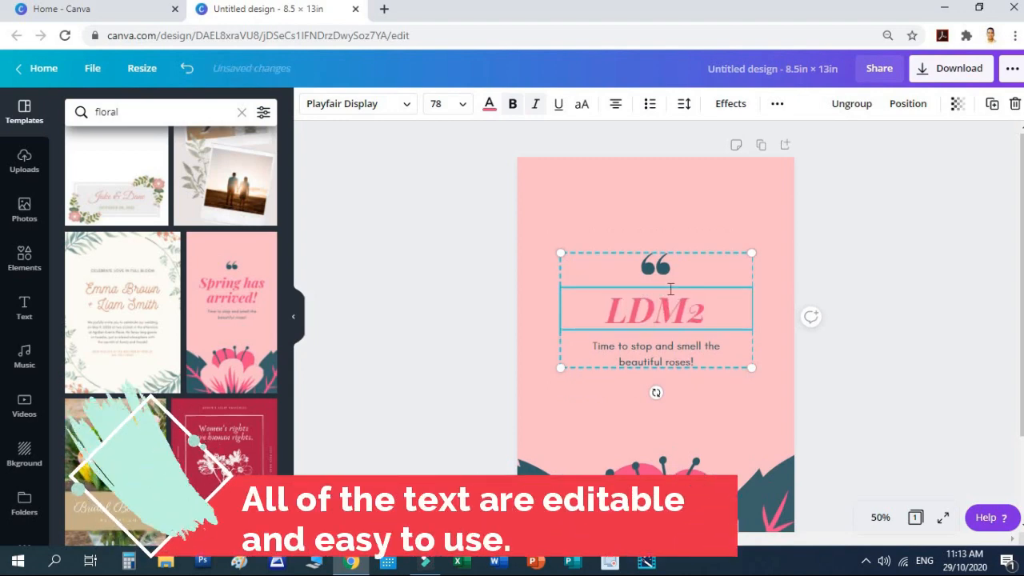
pyautogui.press('Return')
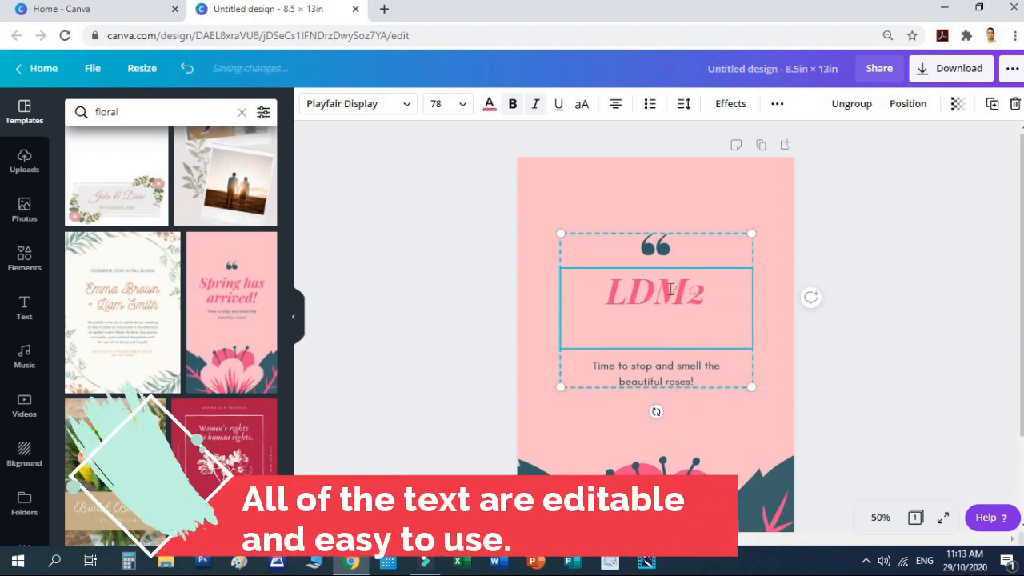
pyautogui.write('POrt')
pyautogui.press('BackSpace')
pyautogui.press('BackSpace')
pyautogui.press('BackSpace')
pyautogui.write('ortfolio')
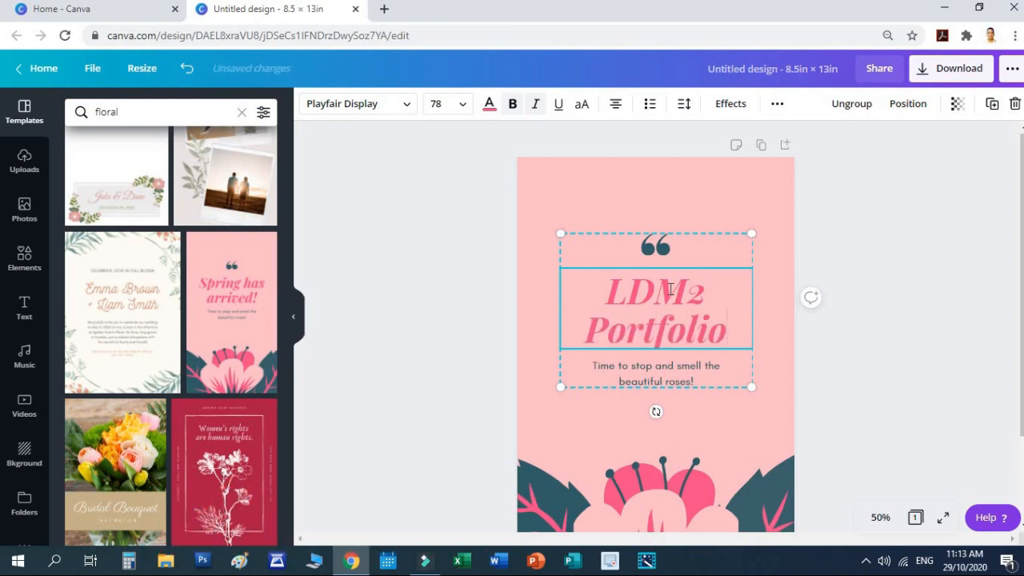
pyautogui.click(839, 385)
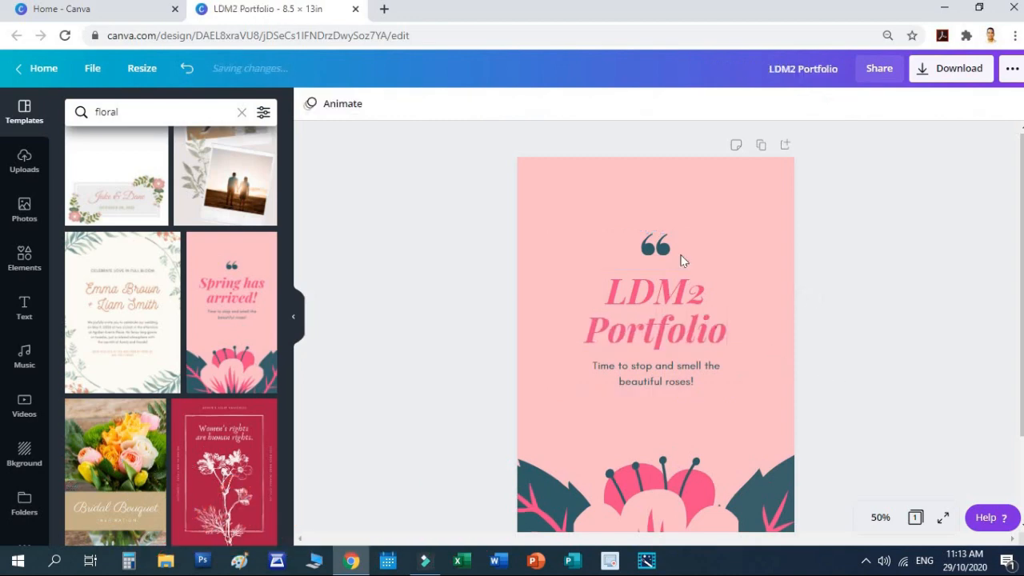
# Step: Delete the quote mark above the heading and the subtitle beneath it
pyautogui.click(677, 272)
pyautogui.press('Delete')
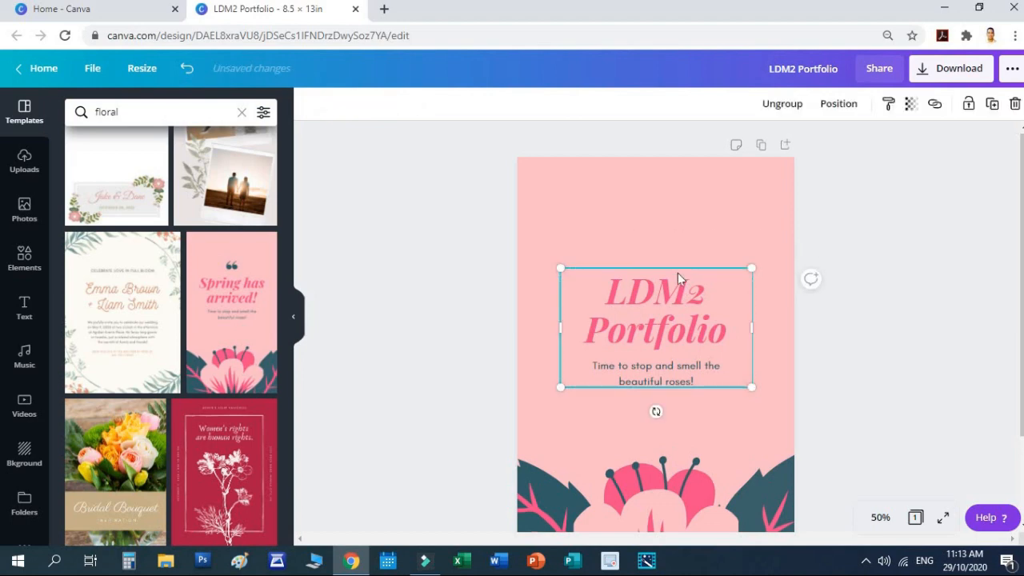
pyautogui.moveTo(653, 298)
pyautogui.mouseDown()
pyautogui.moveTo(656, 260)
pyautogui.moveTo(657, 296)
pyautogui.mouseUp()
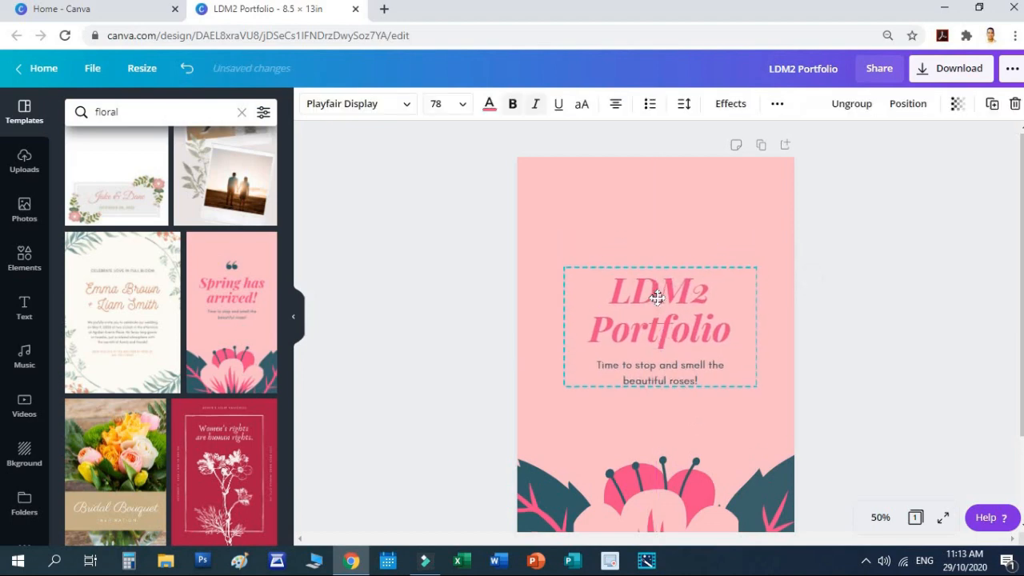
pyautogui.click(900, 358)
pyautogui.click(719, 368)
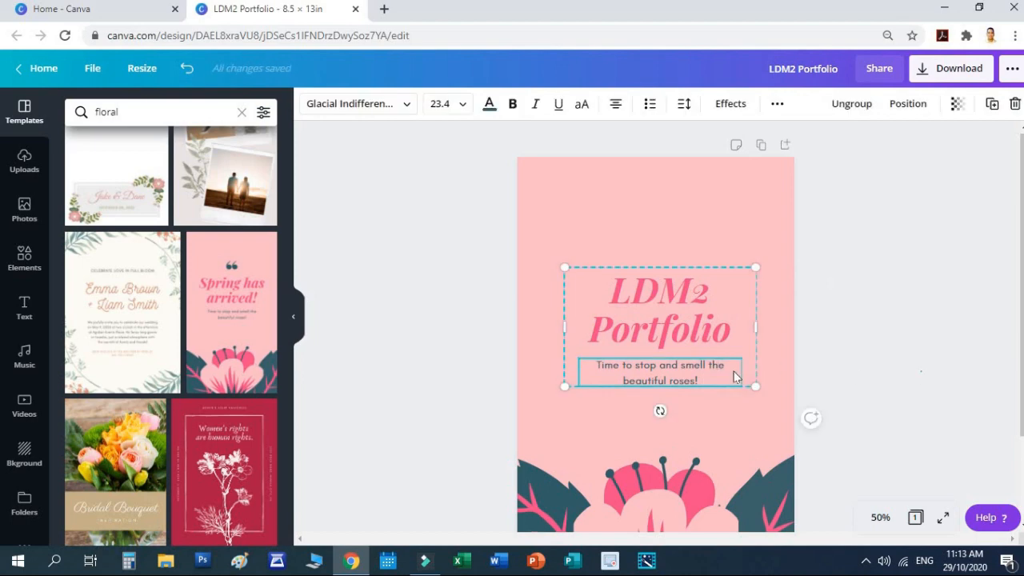
pyautogui.click(665, 368)
pyautogui.press('Delete')
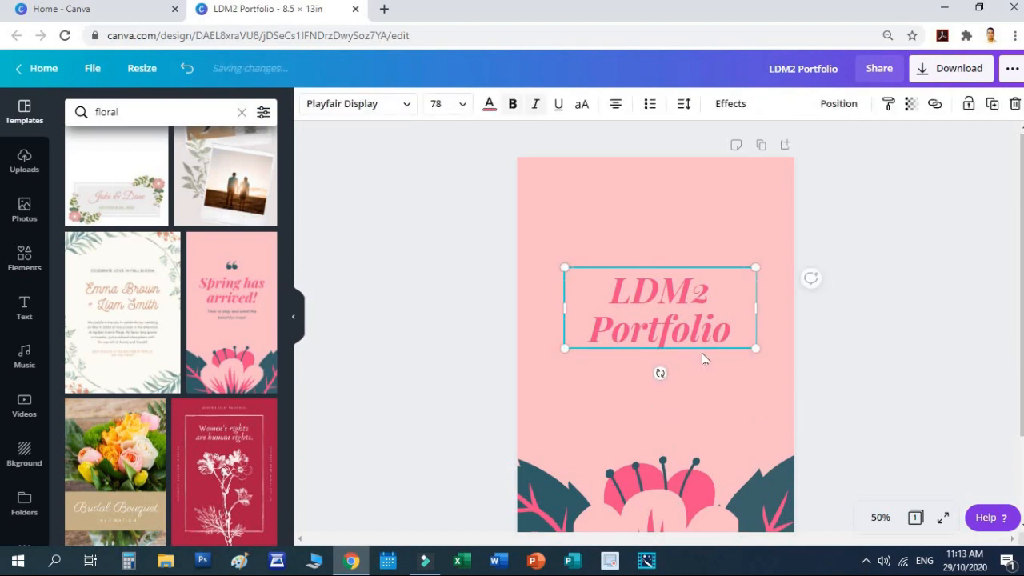
# Step: Nudge the LDM2 Portfolio heading up-left and enlarge it to font size 94.2
pyautogui.click(855, 358)
pyautogui.moveTo(678, 311); pyautogui.dragTo(660, 300)
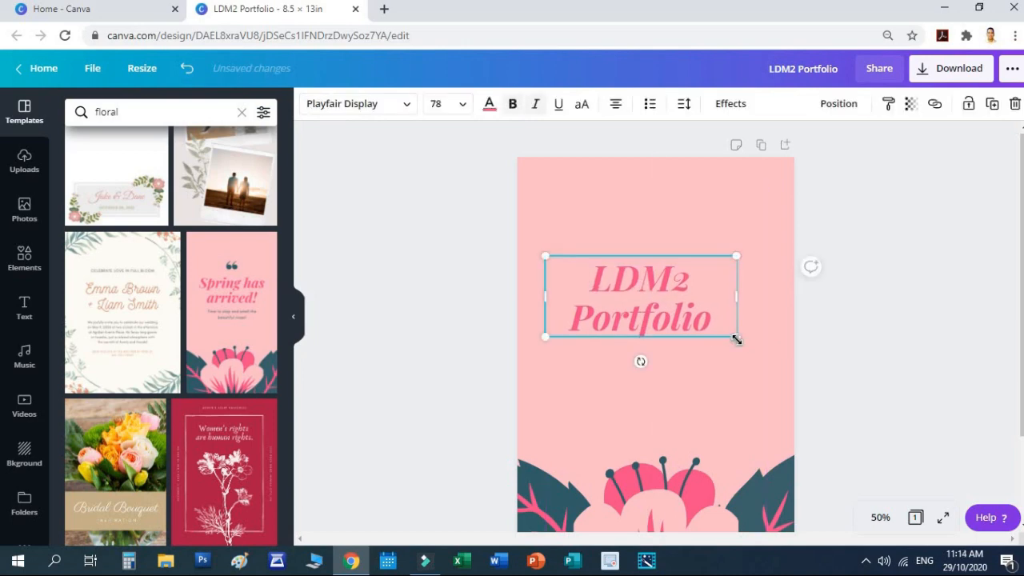
pyautogui.moveTo(738, 339); pyautogui.dragTo(776, 357)
pyautogui.click(874, 252)
# Step: Add a heading text box reading 'LEARNING DELIVERY MODALITIES COURSE FOR TEACHERS'
pyautogui.scroll(-1, 874, 252)
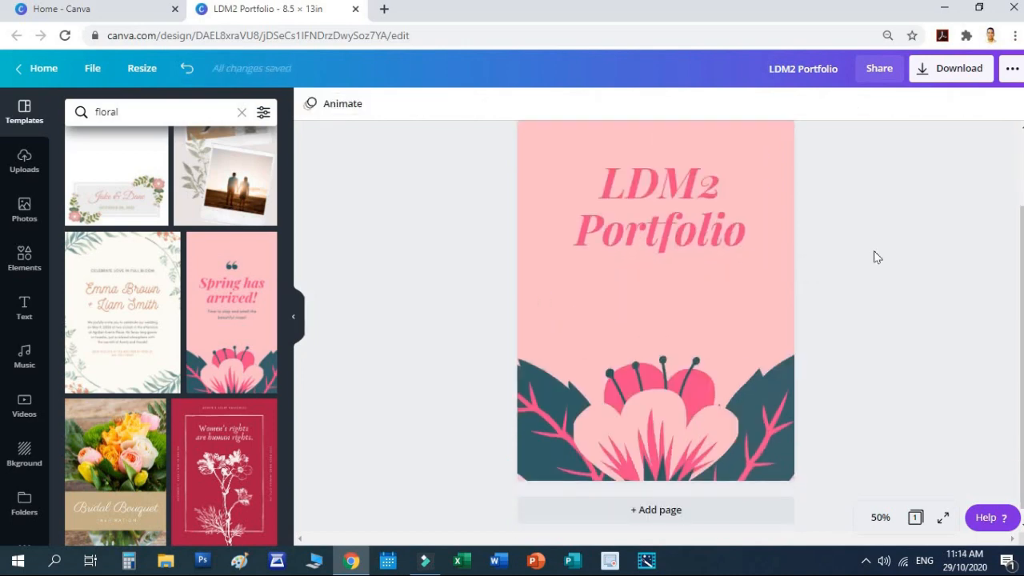
pyautogui.scroll(1, 535, 330)
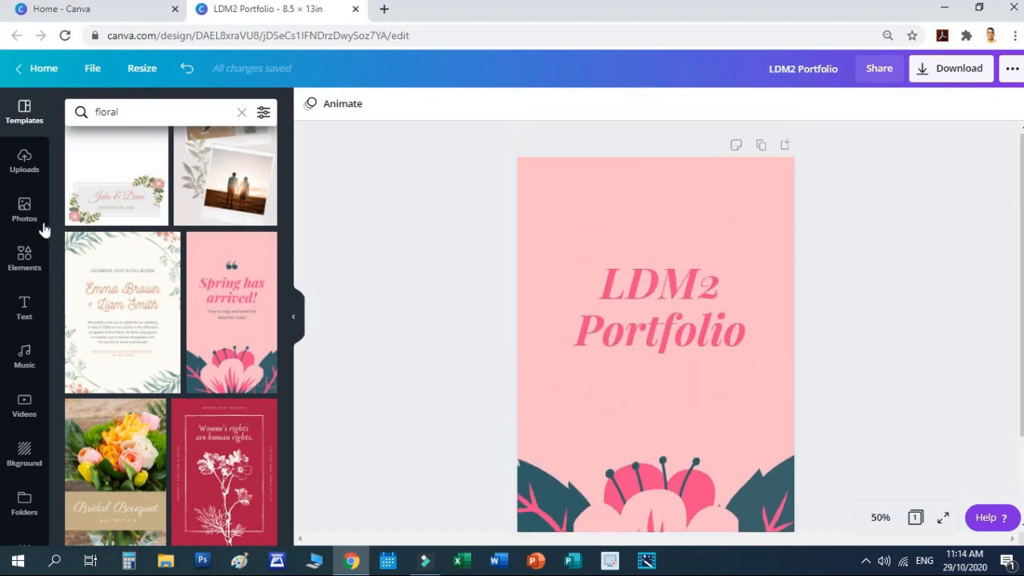
pyautogui.click(25, 308)
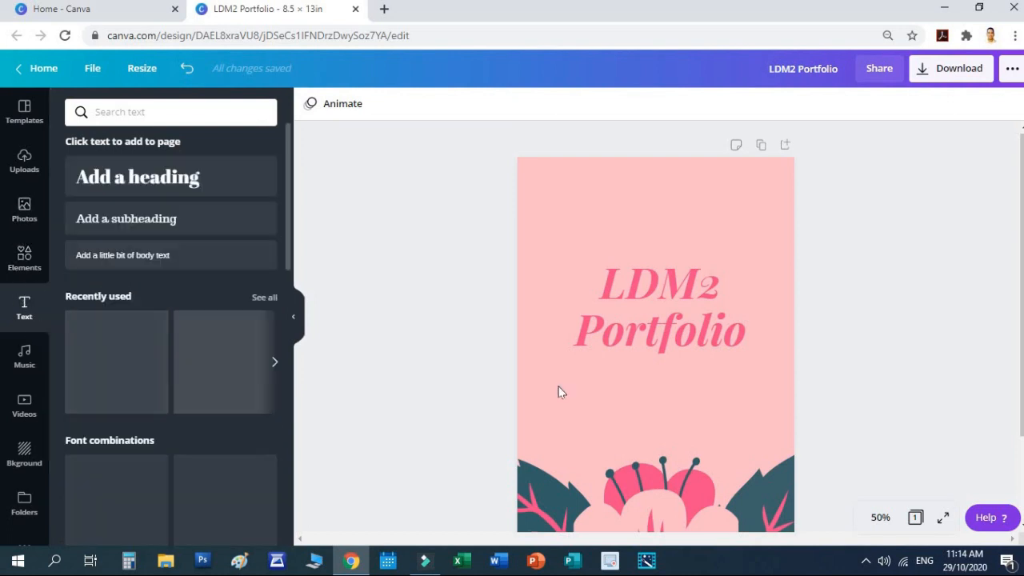
pyautogui.click(188, 187)
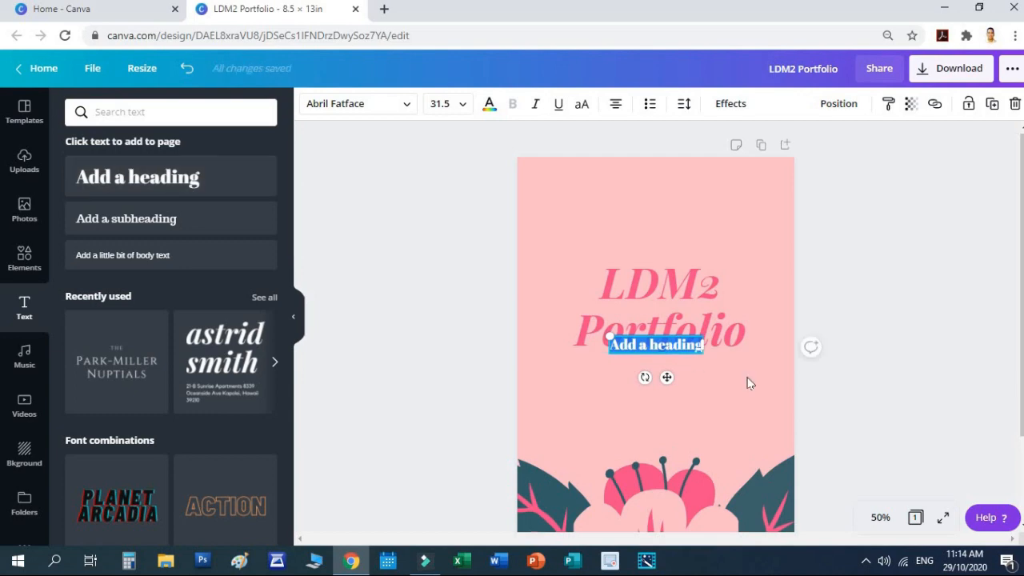
pyautogui.scroll(1, 749, 377)
pyautogui.scroll(-1, 747, 377)
pyautogui.moveTo(701, 352); pyautogui.dragTo(748, 400)
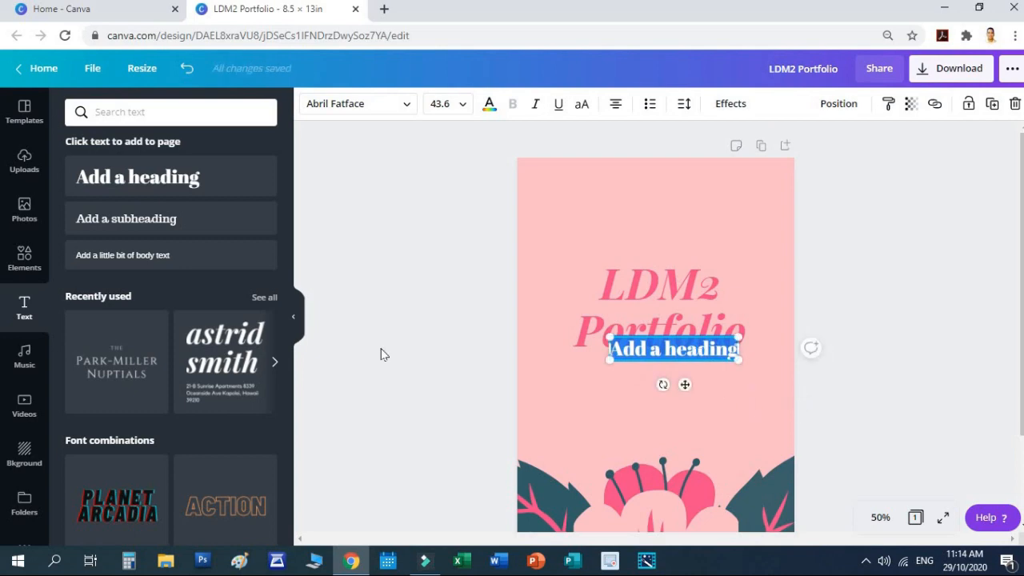
pyautogui.write('LEA')
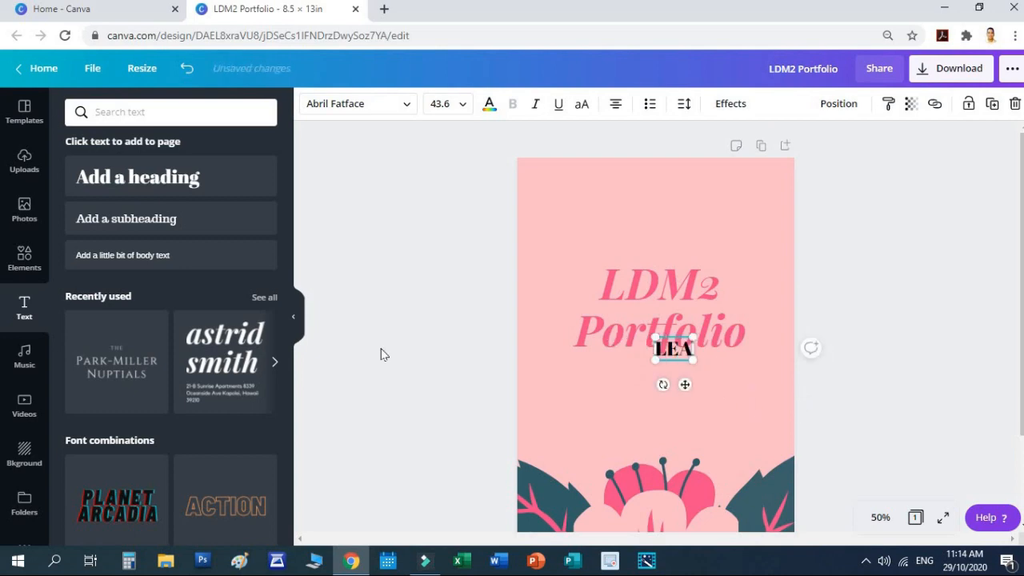
pyautogui.write('RNING D')
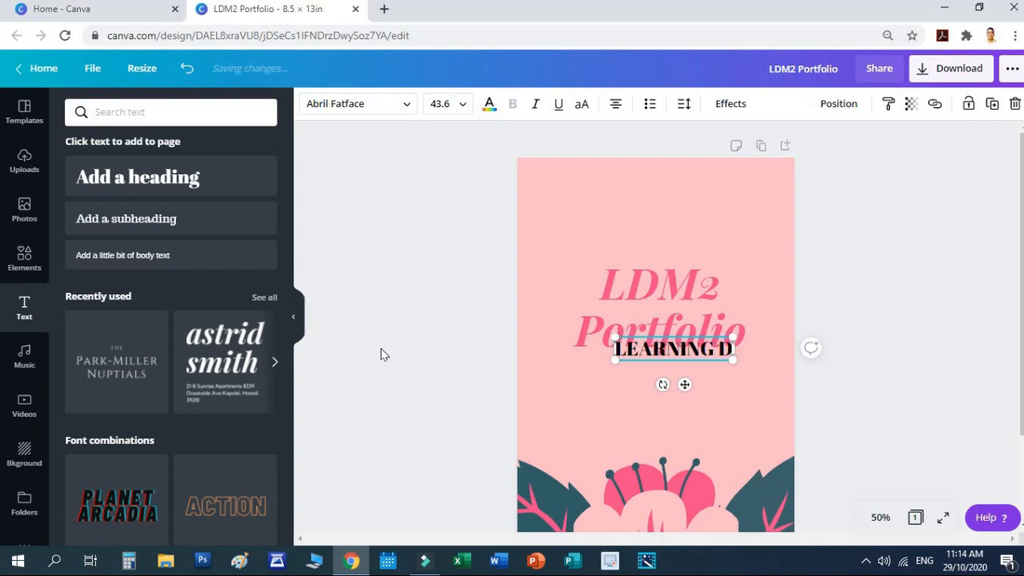
pyautogui.write('ELIVERY MOD')
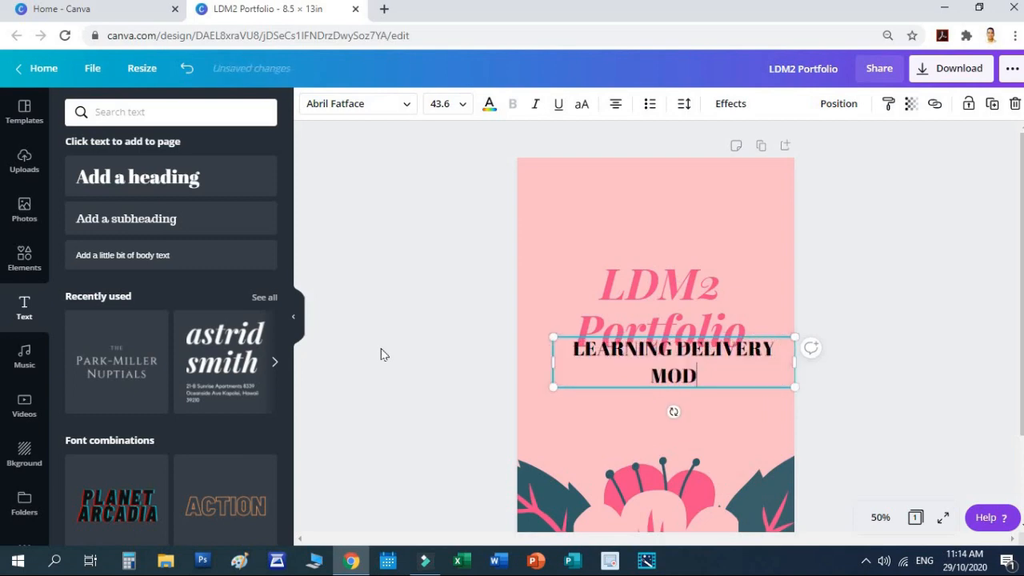
pyautogui.write('ALITIES COURSE')
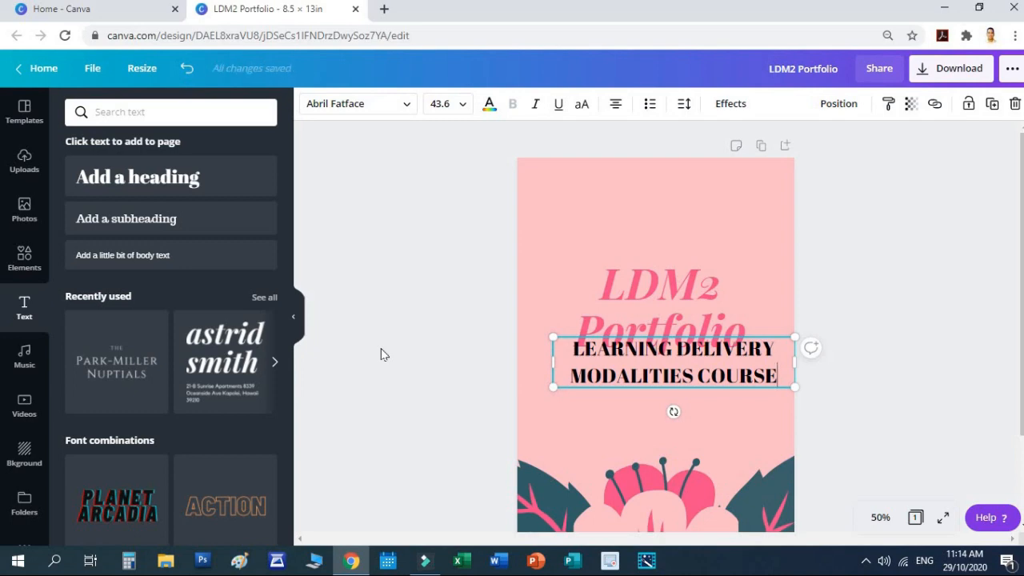
pyautogui.write(' FOR')
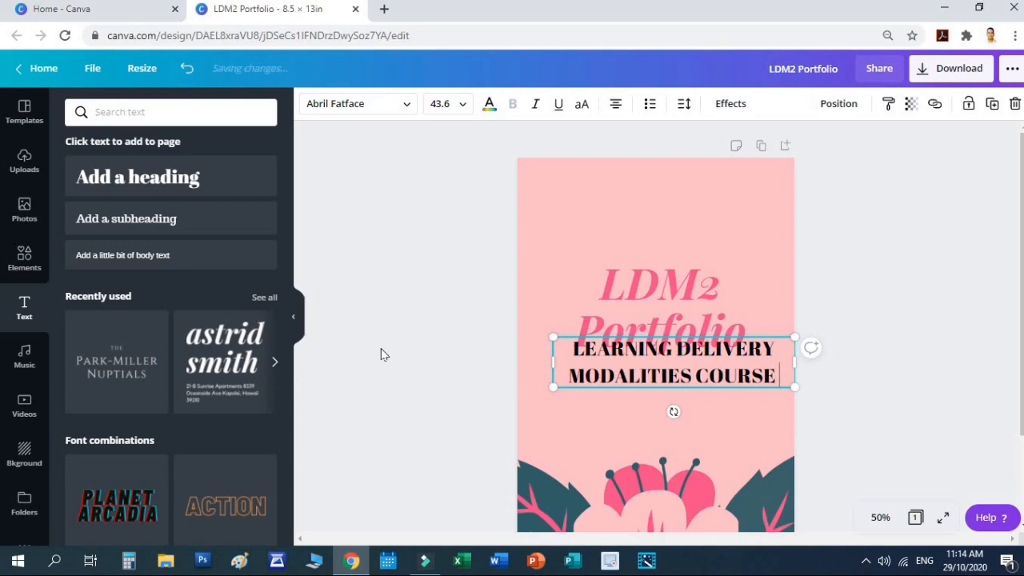
pyautogui.write(' TEACHERS')
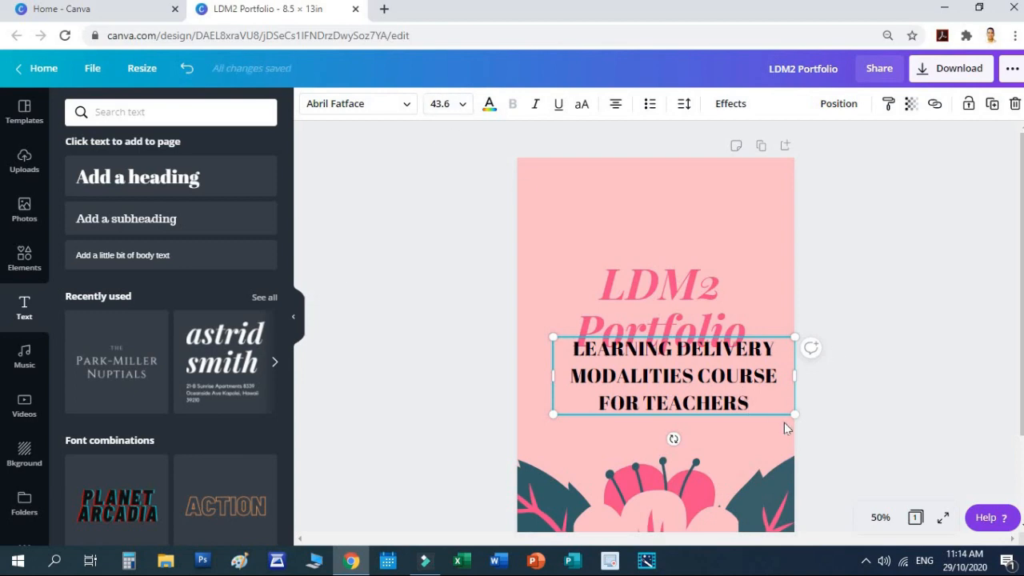
# Step: Shrink the subtitle to size 25.2 and widen it into two centred lines
pyautogui.moveTo(786, 414); pyautogui.dragTo(697, 389)
pyautogui.click(743, 396)
pyautogui.click(858, 392)
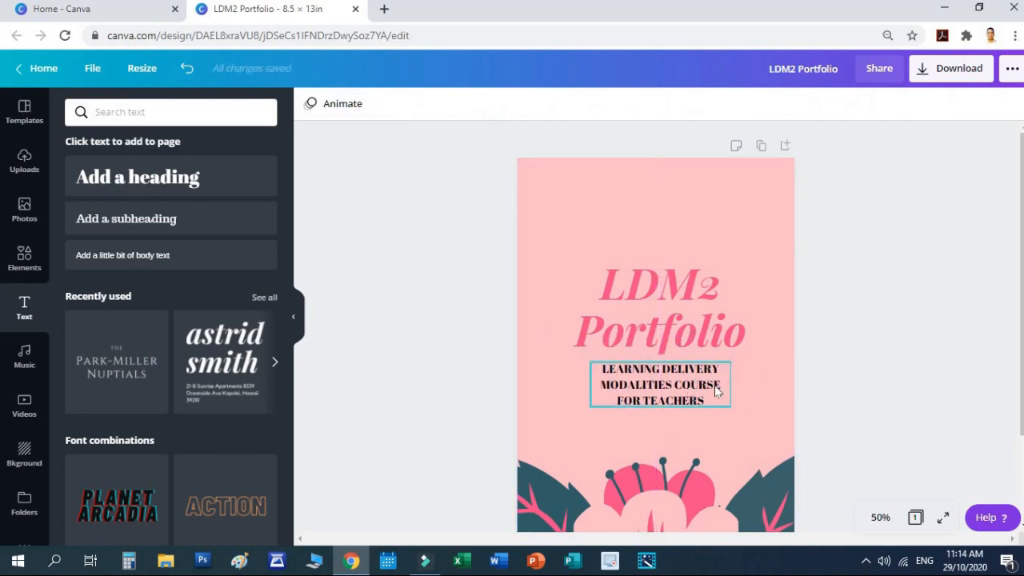
pyautogui.click(680, 392)
pyautogui.moveTo(734, 384); pyautogui.dragTo(775, 384)
pyautogui.moveTo(589, 384); pyautogui.dragTo(544, 384)
pyautogui.click(894, 391)
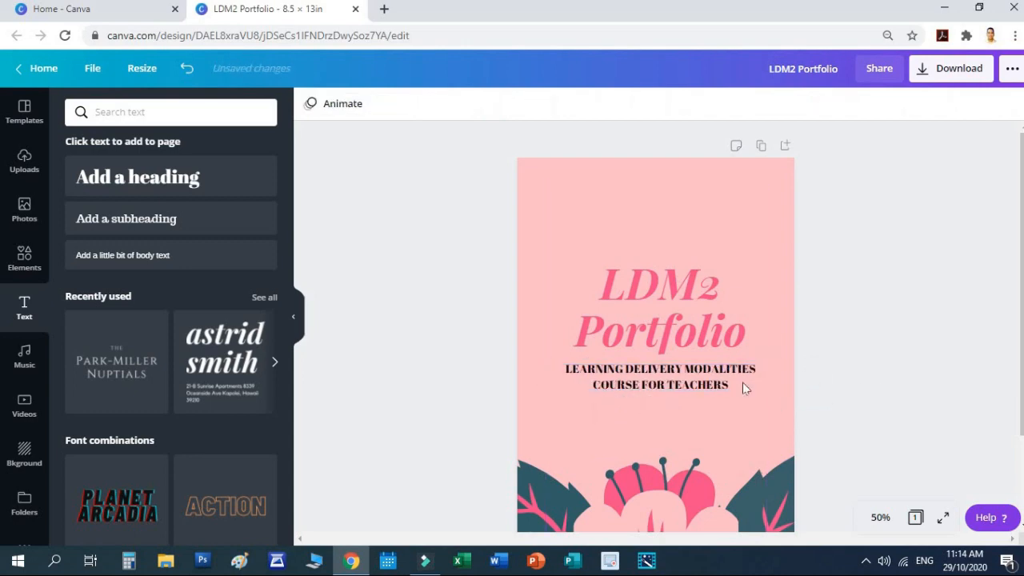
# Step: Centre the subtitle and, after trying several colours, make its text dark teal
pyautogui.moveTo(691, 377); pyautogui.dragTo(684, 378)
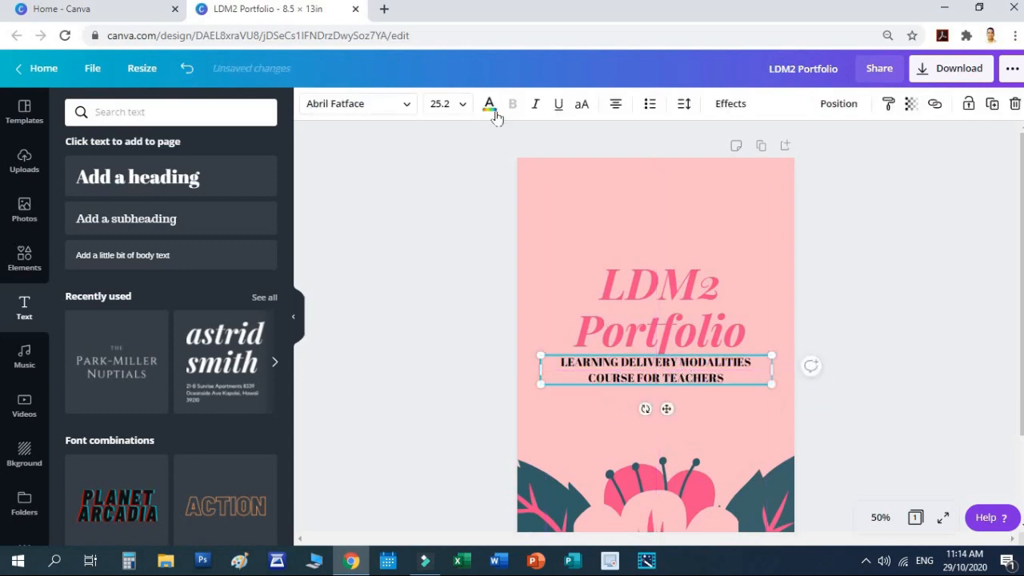
pyautogui.click(493, 112)
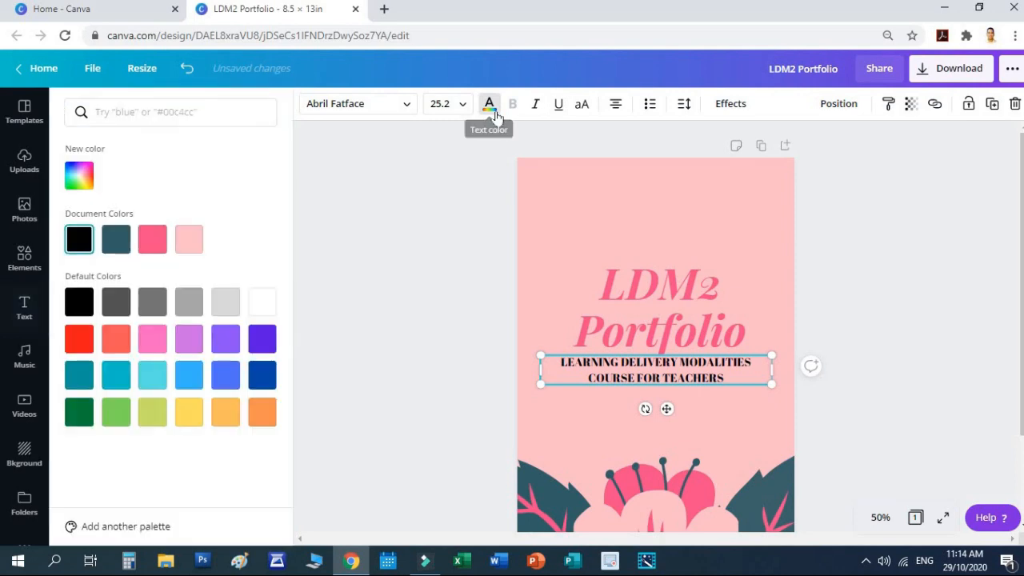
pyautogui.click(156, 239)
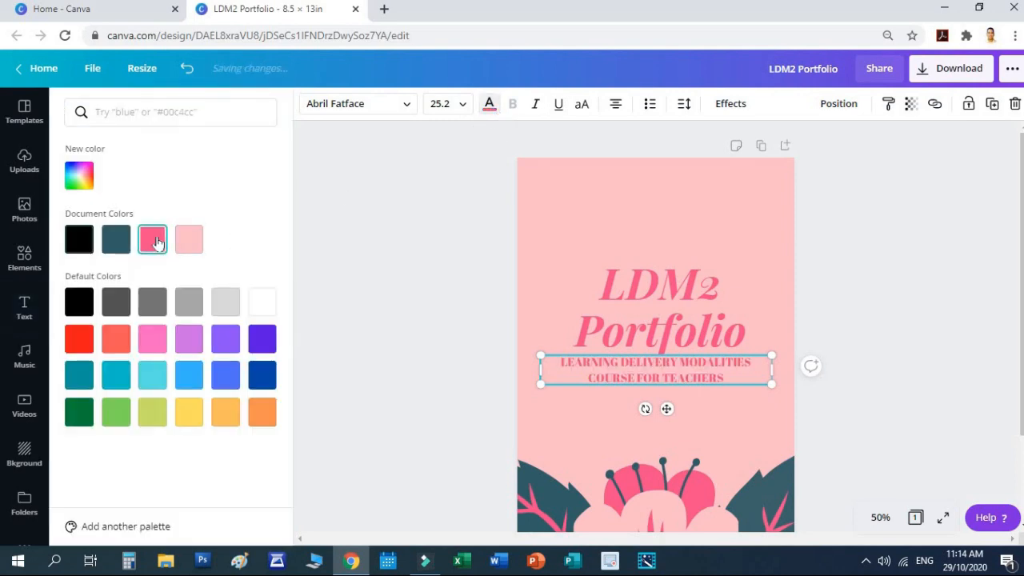
pyautogui.click(203, 410)
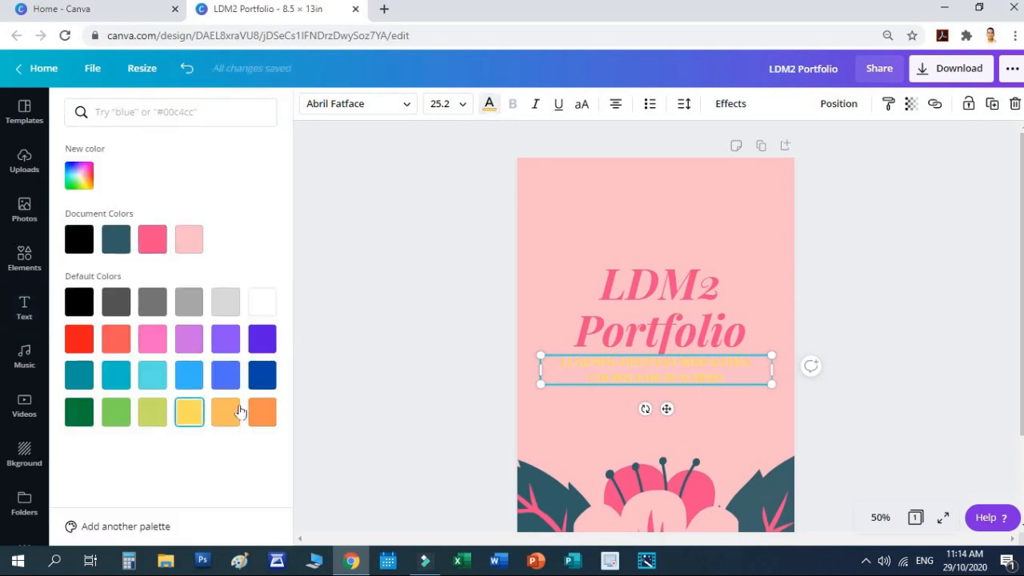
pyautogui.click(116, 301)
pyautogui.click(119, 343)
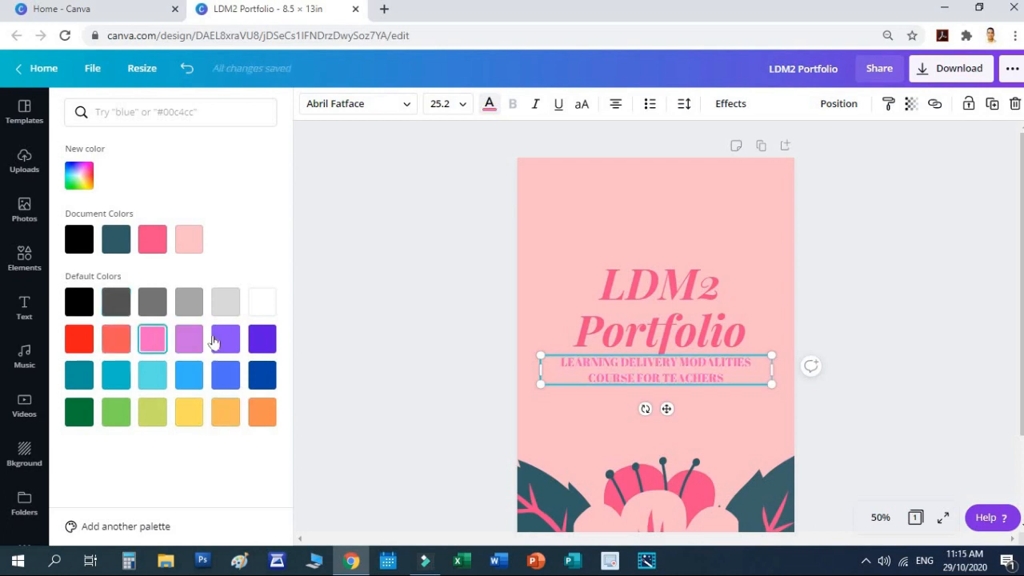
pyautogui.click(257, 342)
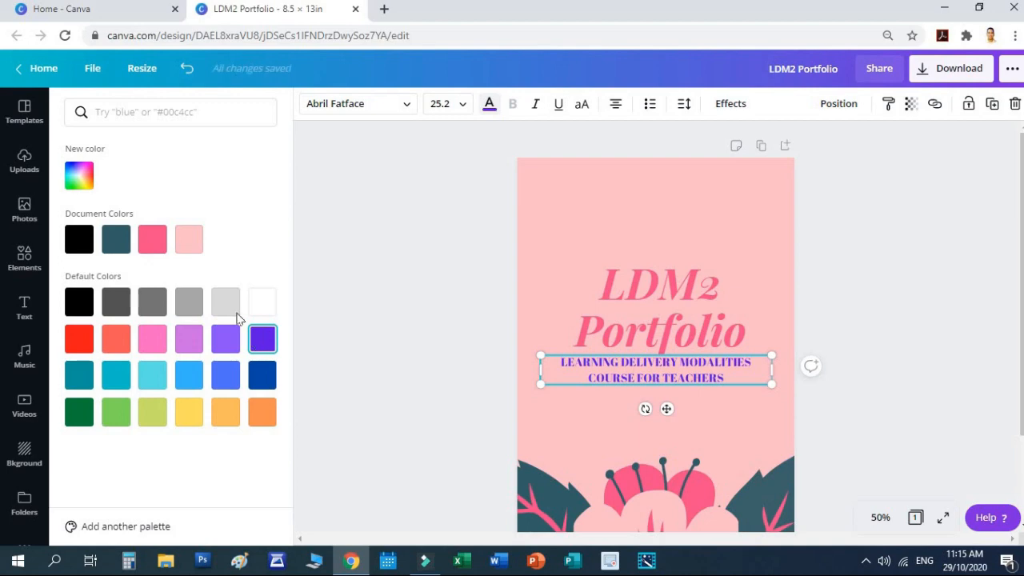
pyautogui.click(88, 244)
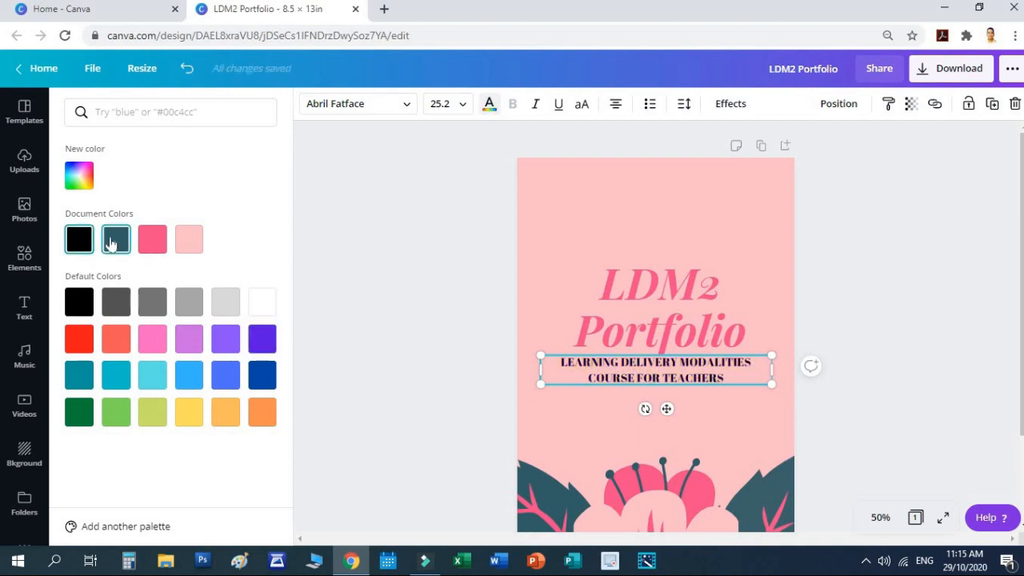
pyautogui.click(110, 244)
pyautogui.click(895, 334)
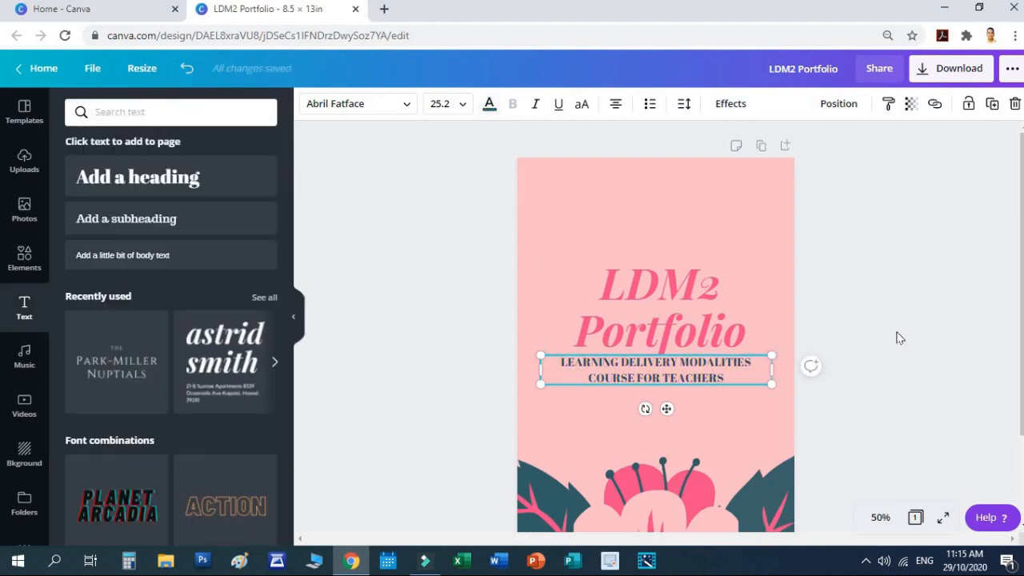
# Step: Recentre the subtitle and add the Kagawaran ng Edukasyon seal from Uploads
pyautogui.moveTo(670, 369); pyautogui.dragTo(667, 369)
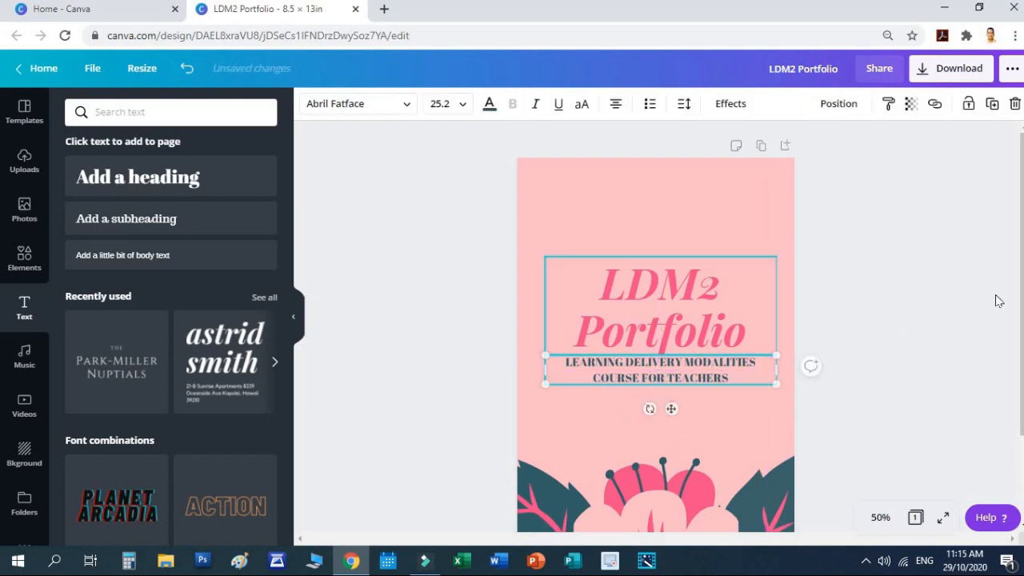
pyautogui.click(811, 368)
pyautogui.click(24, 164)
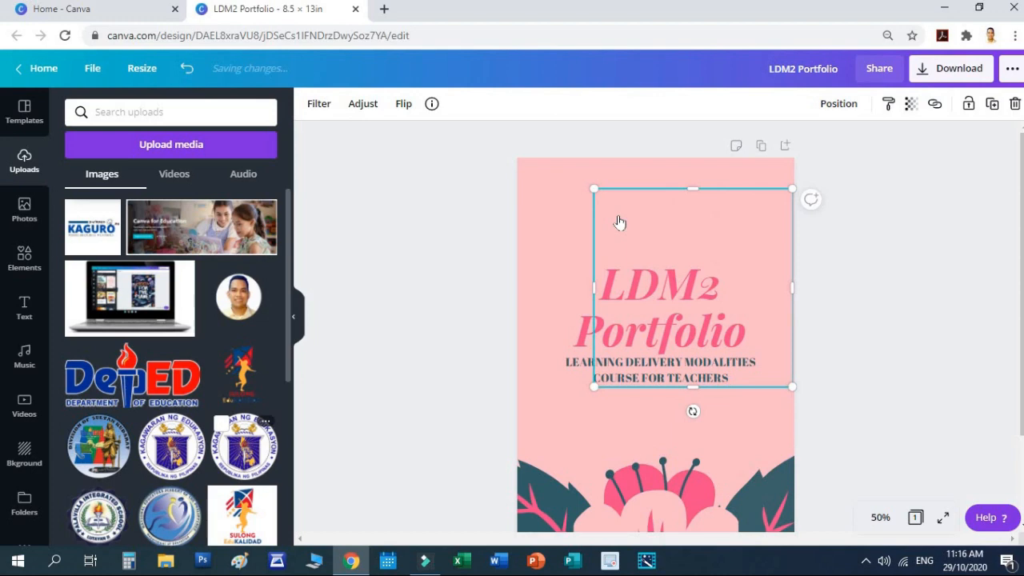
pyautogui.scroll(3, 853, 255)
pyautogui.scroll(-5, 853, 256)
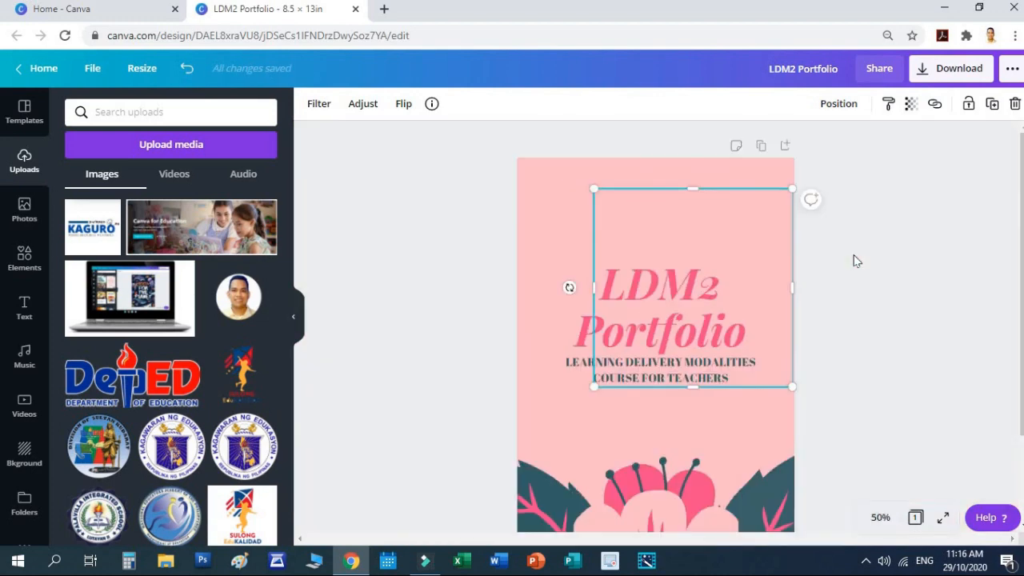
pyautogui.scroll(-2, 853, 260)
pyautogui.scroll(2, 853, 261)
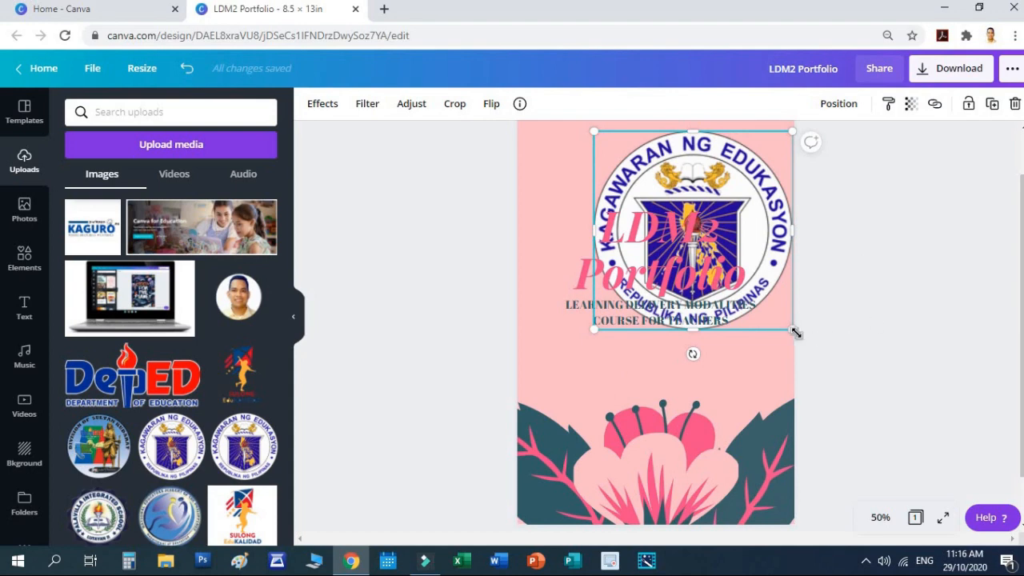
# Step: Shrink the seal and centre it at the top of the cover
pyautogui.moveTo(685, 249); pyautogui.dragTo(674, 218)
pyautogui.scroll(1, 697, 249)
pyautogui.click(919, 295)
pyautogui.click(693, 248)
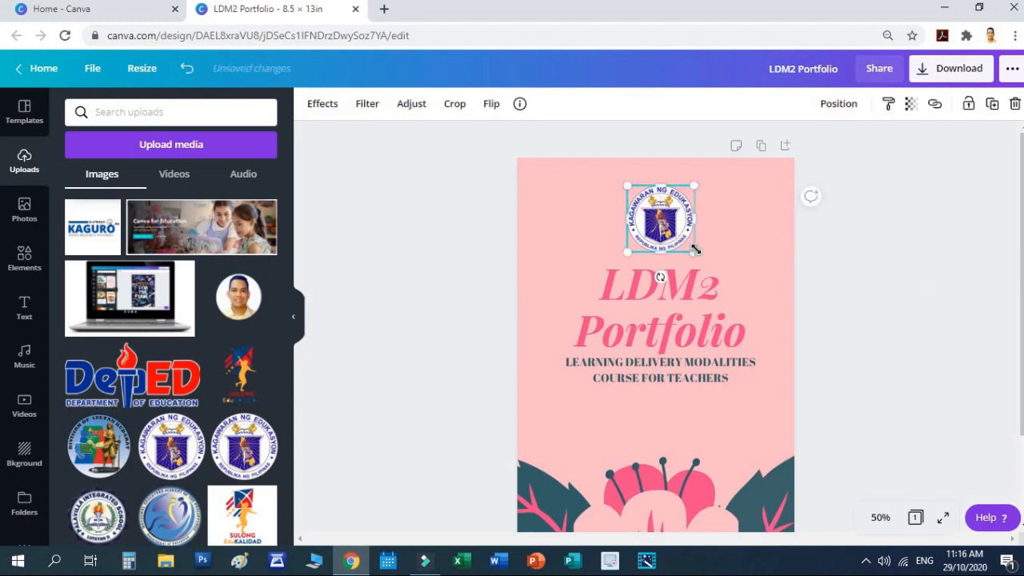
pyautogui.moveTo(684, 236); pyautogui.dragTo(665, 215)
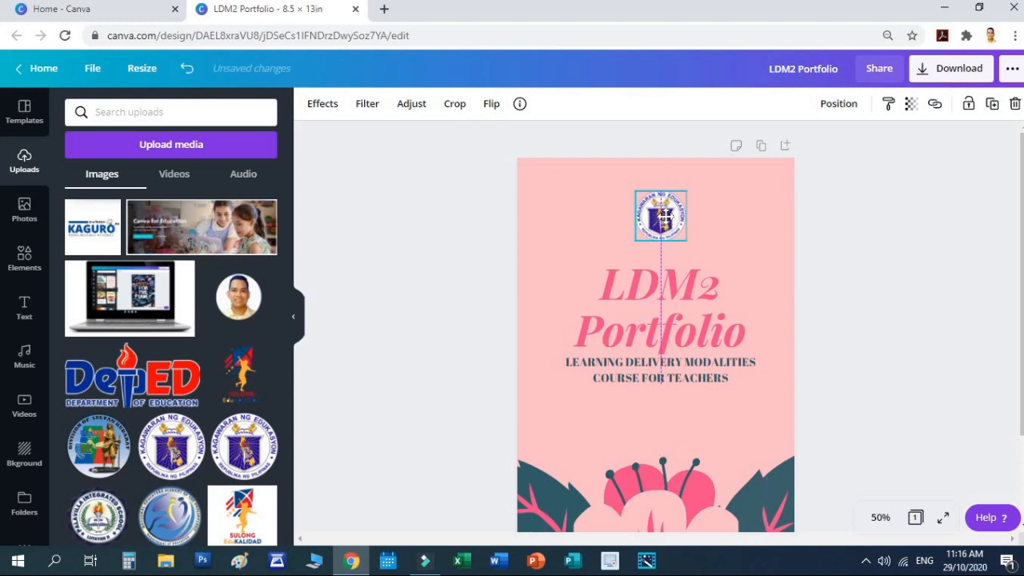
pyautogui.click(952, 313)
pyautogui.scroll(-2, 927, 320)
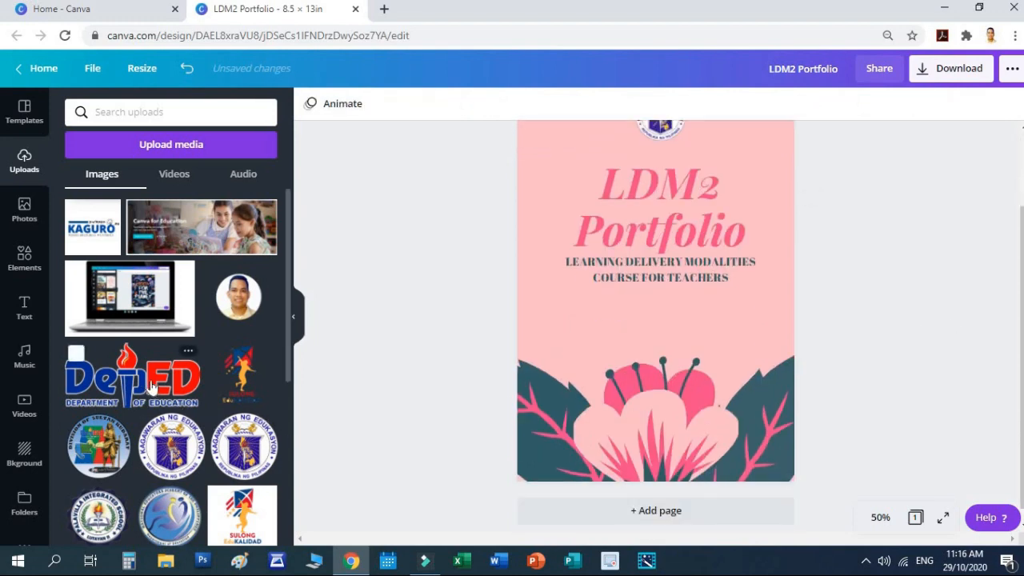
# Step: Add a shrunken DepEd logo centred below the subtitle
pyautogui.moveTo(378, 391); pyautogui.dragTo(622, 276)
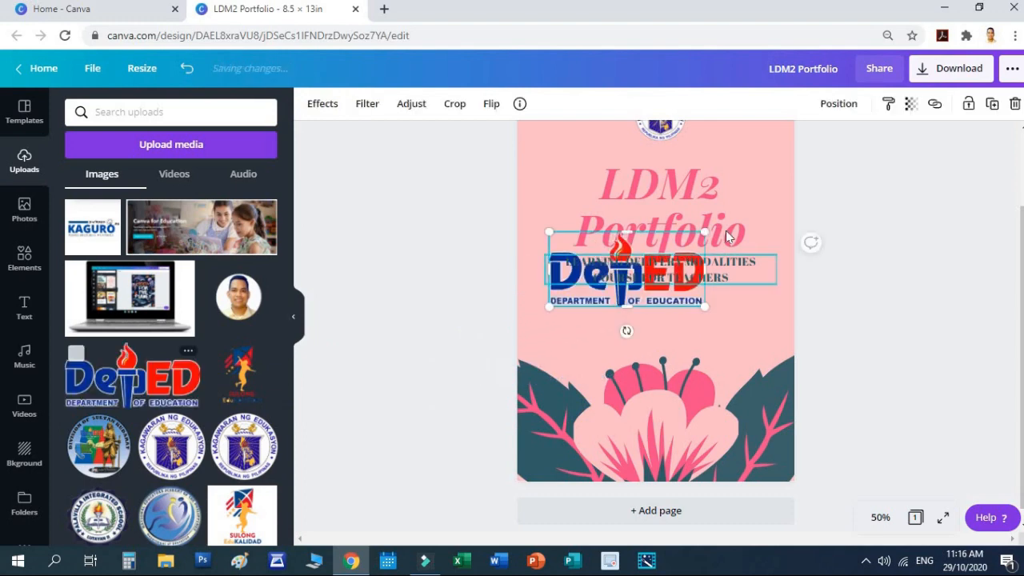
pyautogui.moveTo(704, 232); pyautogui.dragTo(614, 267)
pyautogui.moveTo(606, 272); pyautogui.dragTo(615, 267)
pyautogui.scroll(2, 599, 360)
pyautogui.moveTo(682, 353); pyautogui.dragTo(745, 218)
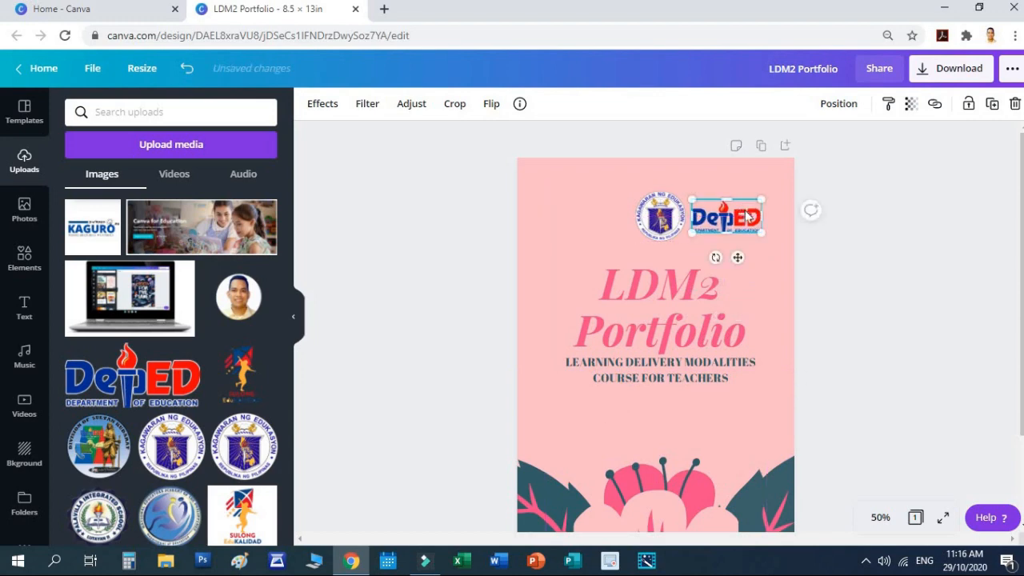
pyautogui.moveTo(737, 256); pyautogui.dragTo(671, 410)
pyautogui.click(894, 278)
pyautogui.scroll(-2, 894, 278)
pyautogui.scroll(2, 895, 279)
# Step: Clear the stray empty element and centre the seal horizontally at the page top
pyautogui.moveTo(650, 206); pyautogui.dragTo(600, 207)
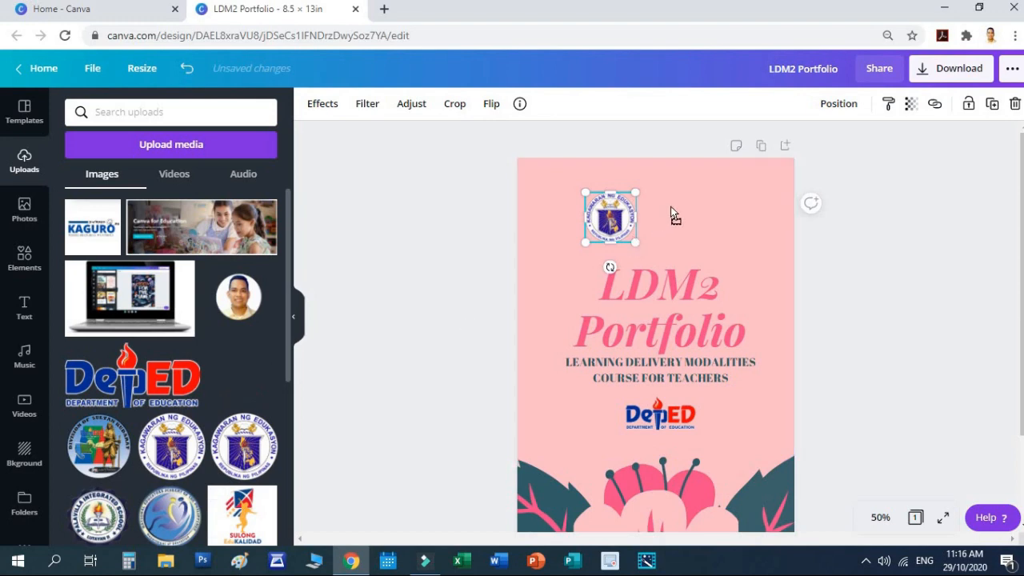
pyautogui.click(699, 198)
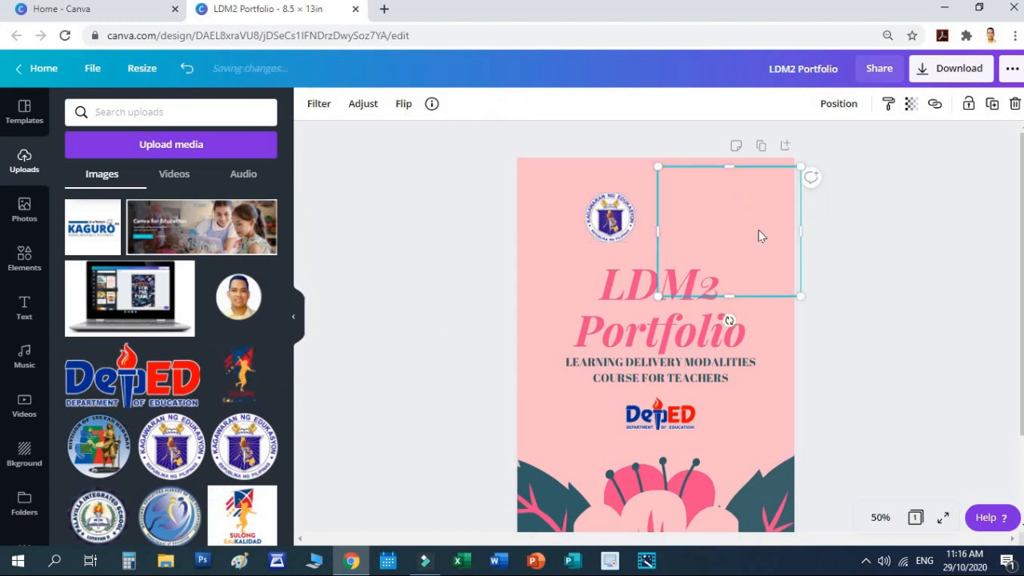
pyautogui.press('Delete')
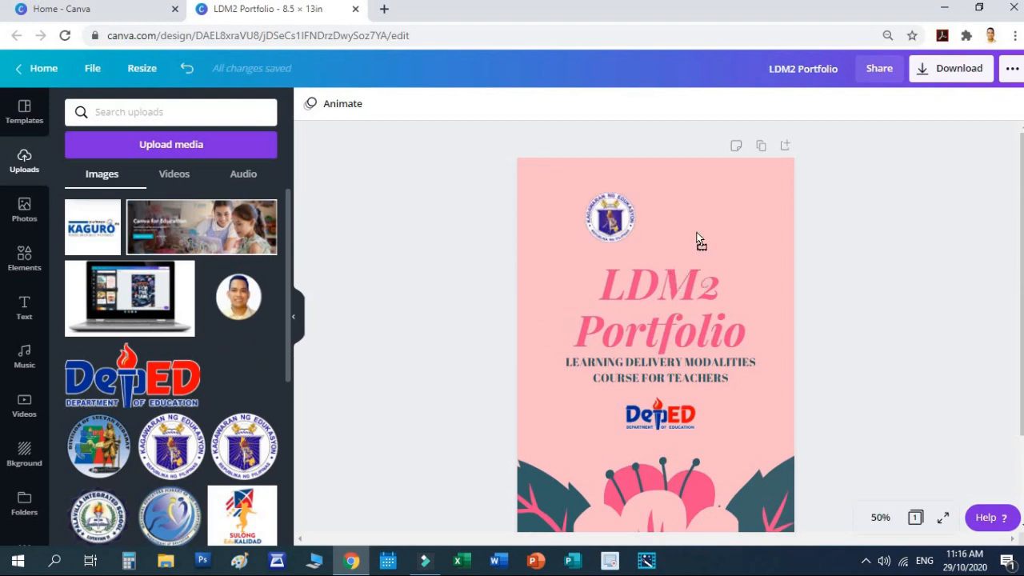
pyautogui.hotkey('ctrl', 'z')
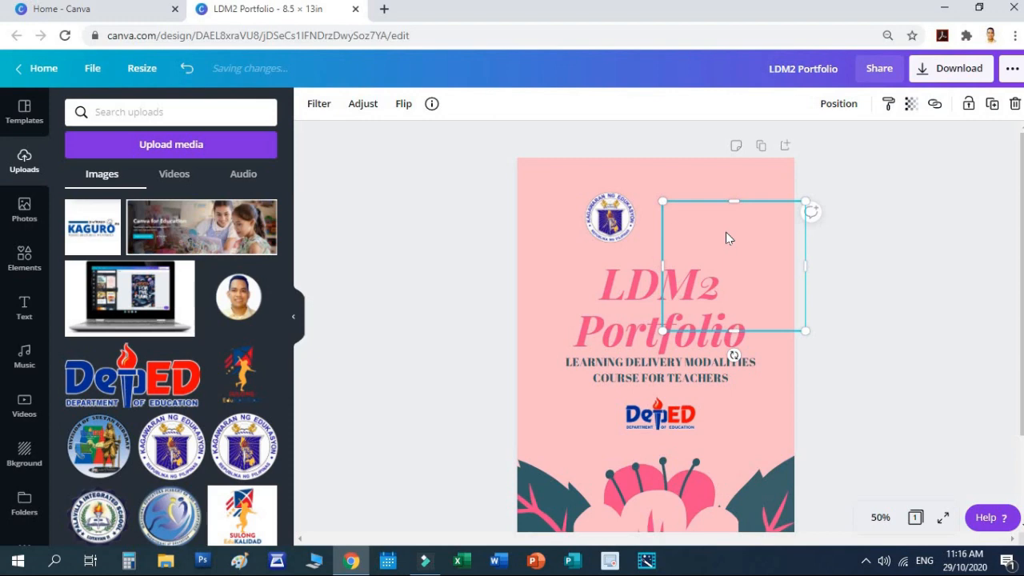
pyautogui.press('Escape')
pyautogui.moveTo(611, 218); pyautogui.dragTo(649, 214)
pyautogui.click(933, 343)
pyautogui.scroll(-2, 944, 351)
pyautogui.scroll(2, 946, 352)
pyautogui.scroll(-2, 946, 351)
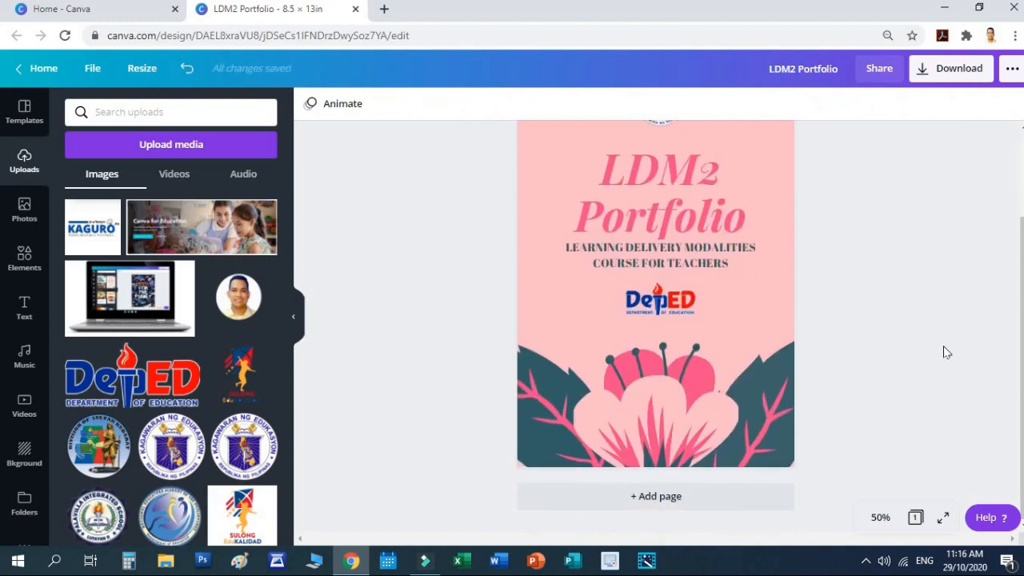
# Step: Browse the floral templates and drag the bridal tea party template onto page 2
pyautogui.click(25, 113)
pyautogui.scroll(-10, 203, 343)
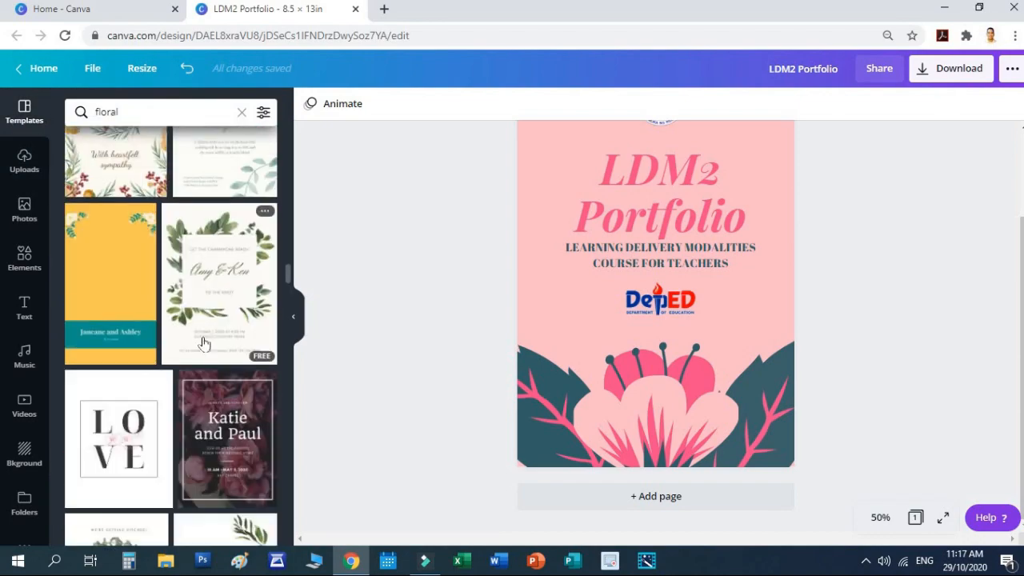
pyautogui.scroll(-8, 203, 343)
pyautogui.scroll(-3, 204, 343)
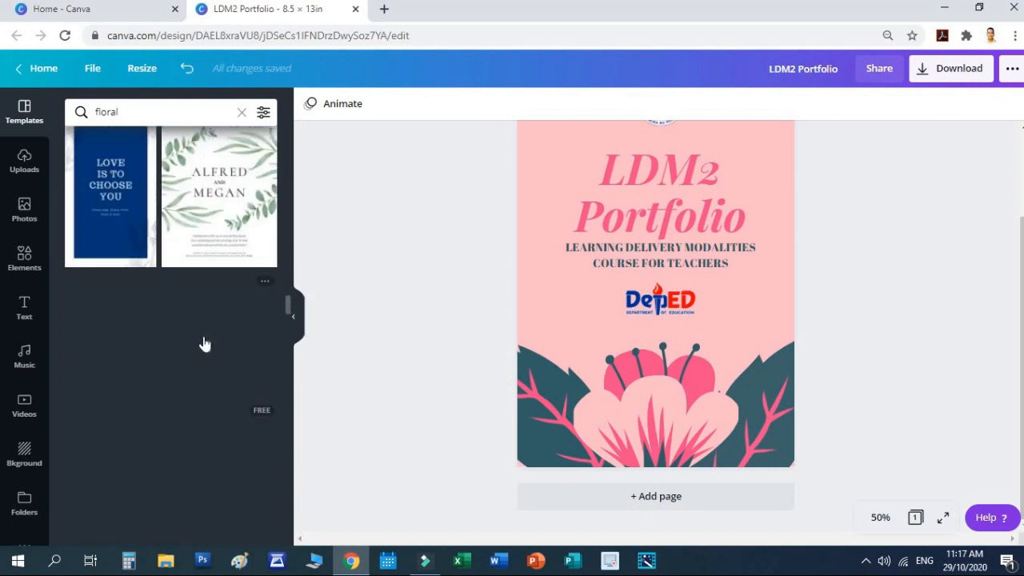
pyautogui.scroll(2, 724, 261)
pyautogui.scroll(-2, 729, 267)
pyautogui.scroll(2, 729, 270)
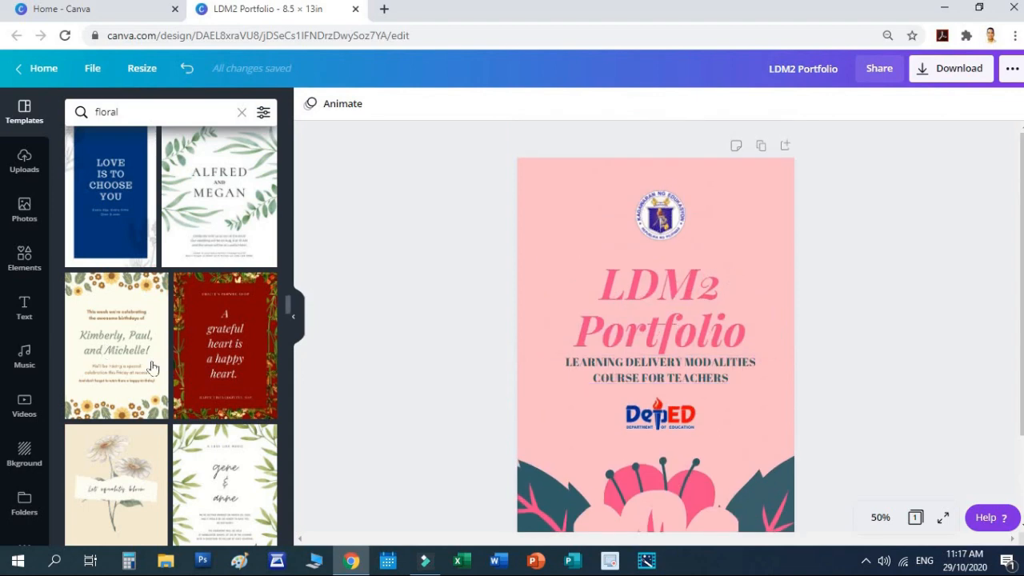
pyautogui.scroll(-5, 228, 328)
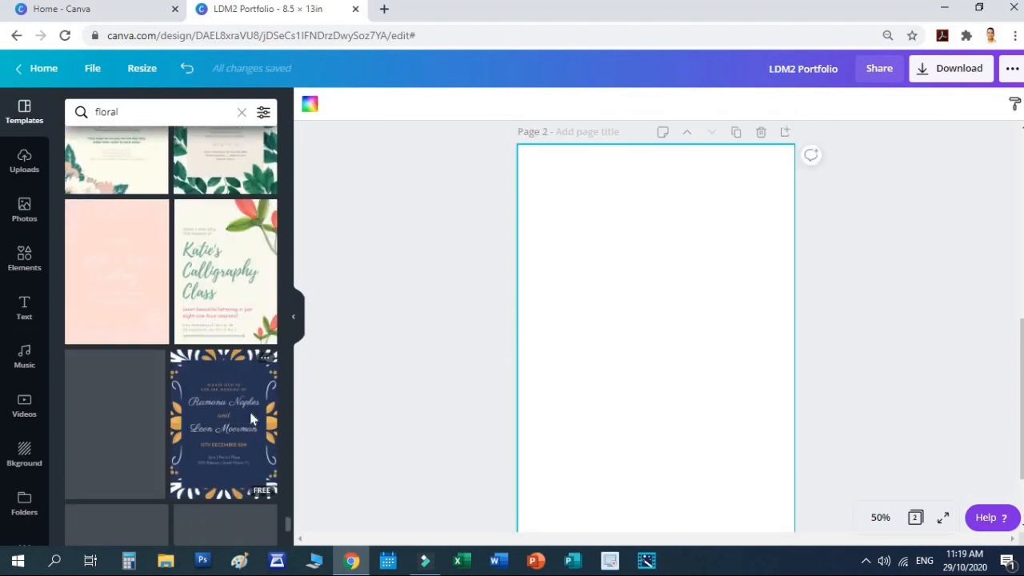
pyautogui.scroll(-3, 251, 418)
pyautogui.scroll(1, 254, 420)
pyautogui.scroll(-1, 258, 422)
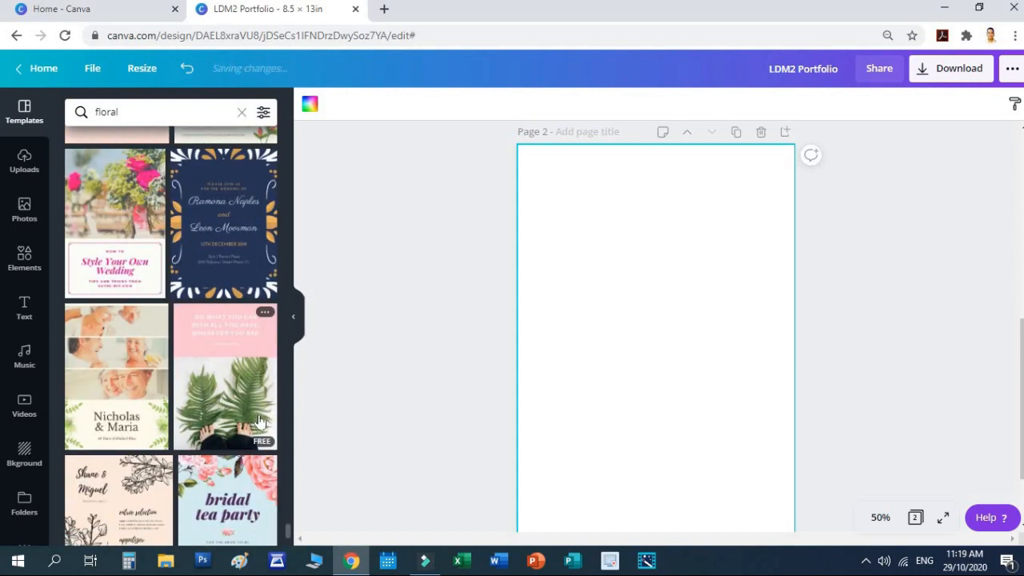
pyautogui.scroll(-1, 258, 422)
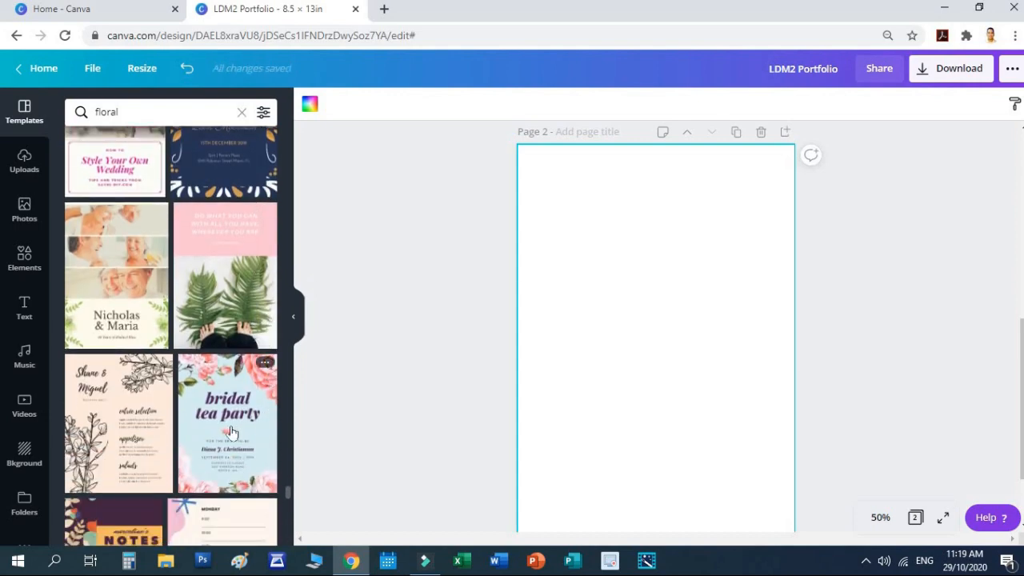
pyautogui.moveTo(231, 432); pyautogui.dragTo(573, 318)
# Step: Apply the bridal tea party template design to page 2
pyautogui.moveTo(610, 276); pyautogui.dragTo(611, 282)
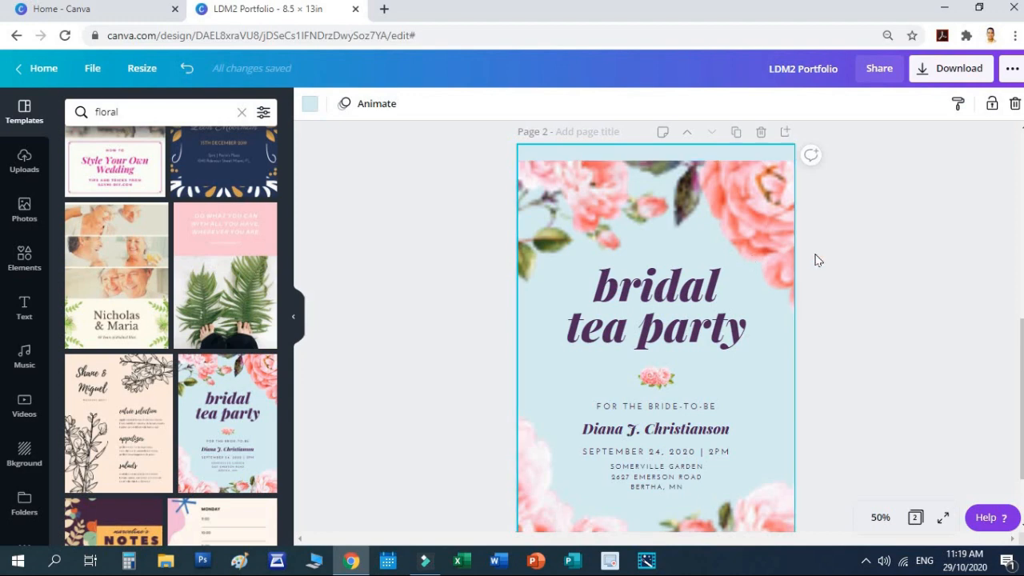
pyautogui.scroll(-2, 818, 263)
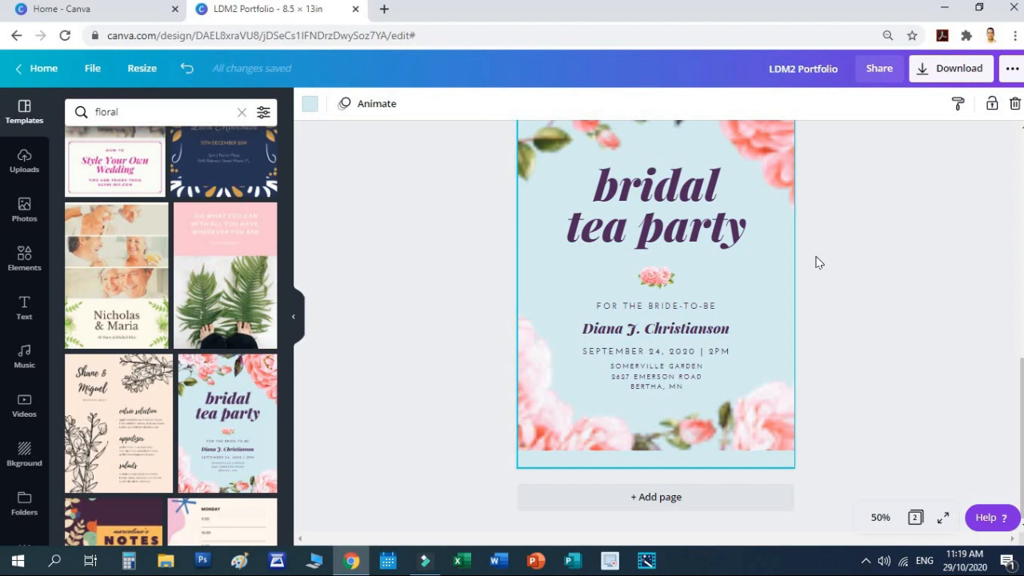
pyautogui.scroll(3, 816, 260)
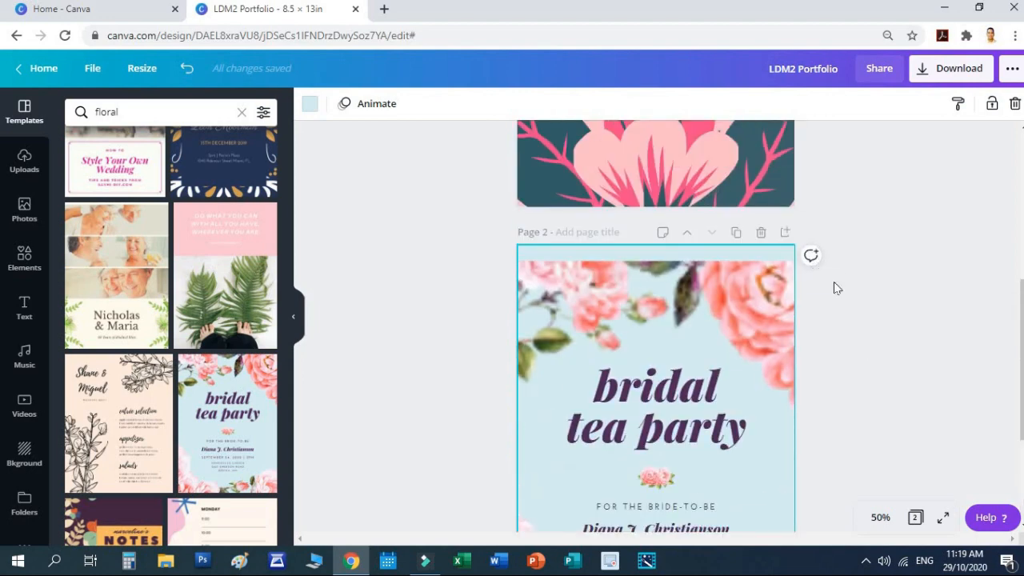
pyautogui.click(860, 353)
pyautogui.scroll(-3, 860, 353)
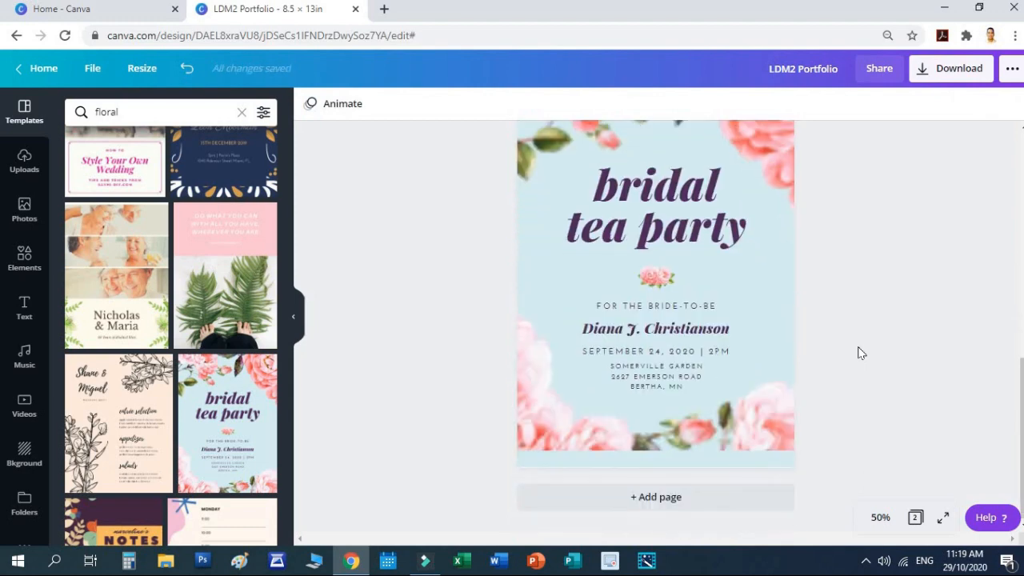
pyautogui.scroll(2, 860, 353)
# Step: Inspect the bridal tea party title and review page 2's layout
pyautogui.click(630, 320)
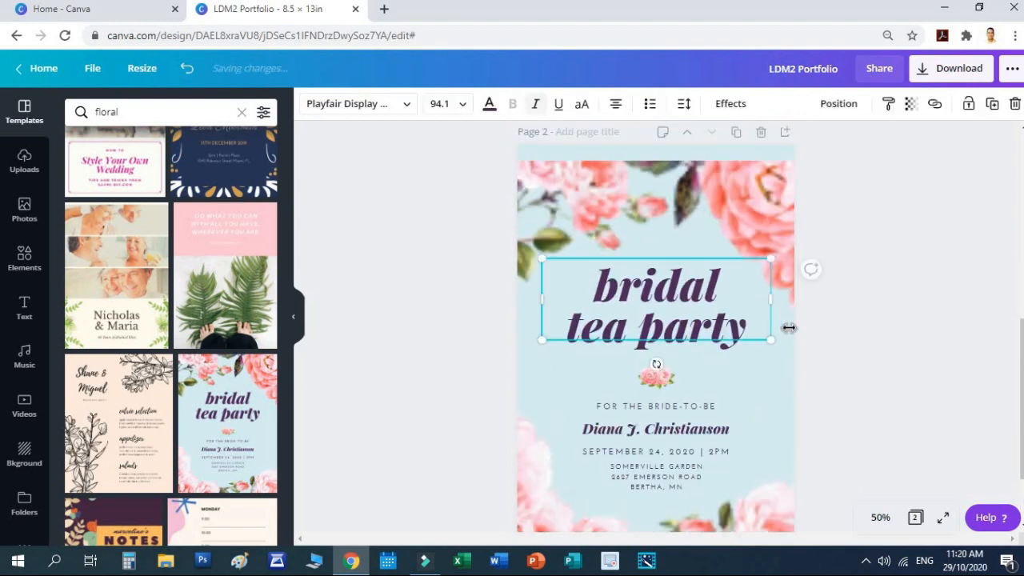
pyautogui.click(944, 354)
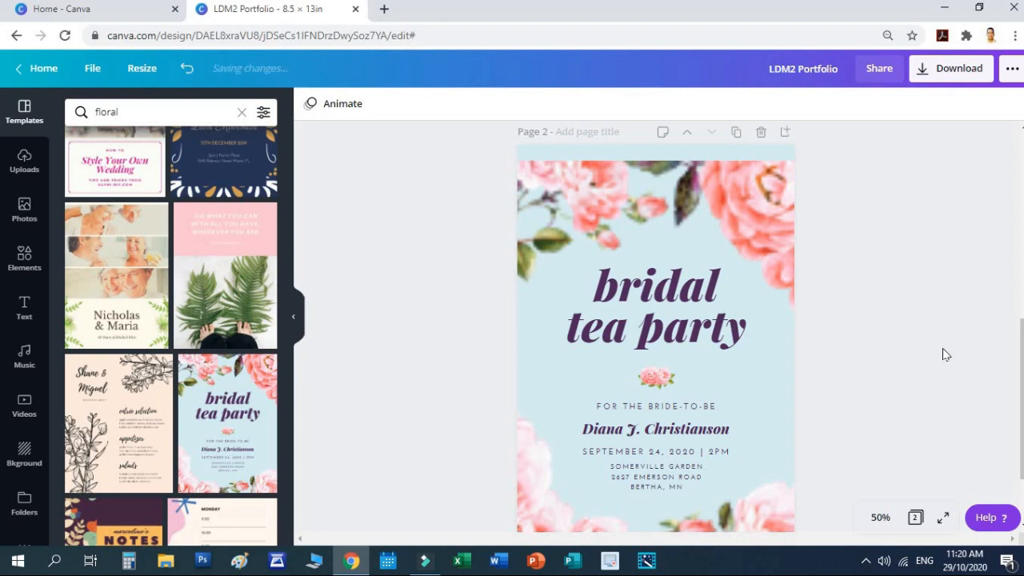
pyautogui.scroll(-2, 942, 353)
pyautogui.scroll(2, 947, 355)
pyautogui.scroll(2, 946, 356)
pyautogui.keyDown('ctrl'); pyautogui.scroll(1, 946, 356); pyautogui.keyUp('ctrl')
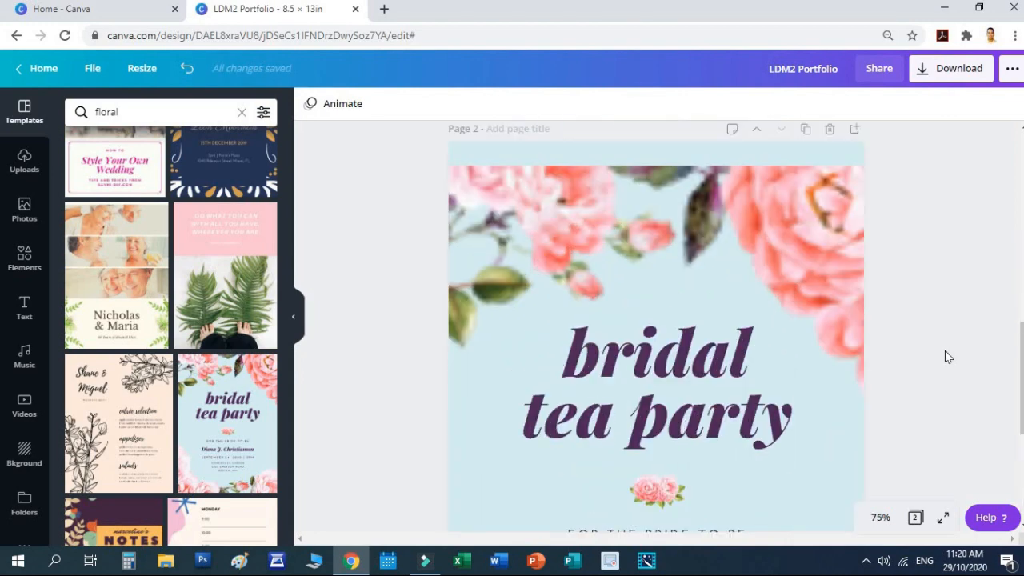
pyautogui.keyDown('ctrl'); pyautogui.scroll(1, 946, 356); pyautogui.keyUp('ctrl')
pyautogui.keyDown('ctrl'); pyautogui.scroll(-2, 946, 356); pyautogui.keyUp('ctrl')
pyautogui.keyDown('ctrl'); pyautogui.scroll(1, 946, 356); pyautogui.keyUp('ctrl')
pyautogui.keyDown('ctrl'); pyautogui.scroll(-1, 946, 355); pyautogui.keyUp('ctrl')
pyautogui.scroll(-2, 685, 354)
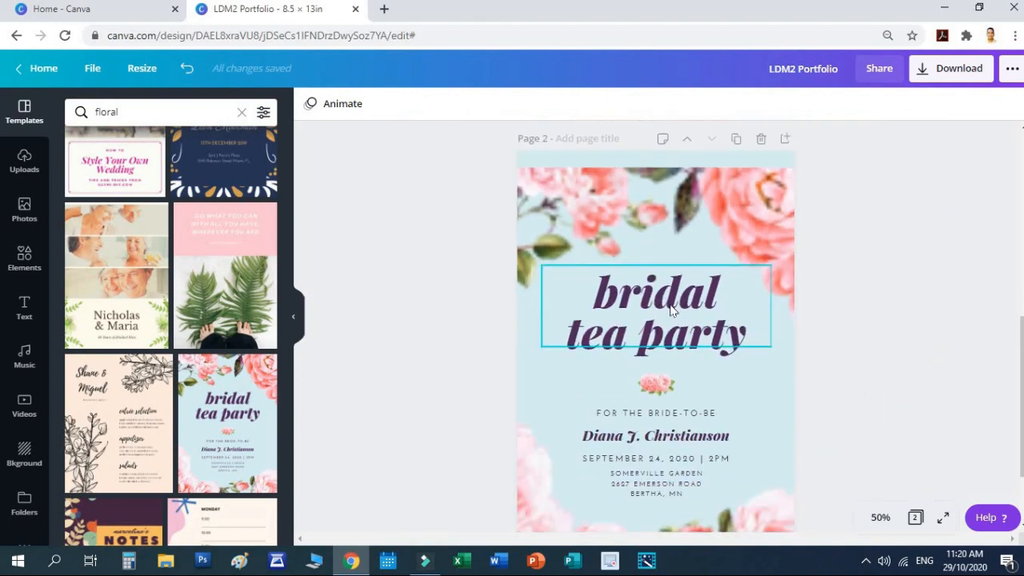
# Step: Retype page 2's 'bridal tea party' heading as 'LDM2' on one line and 'Portfolio' below
pyautogui.click(672, 263)
pyautogui.doubleClick(670, 256)
pyautogui.tripleClick(667, 252)
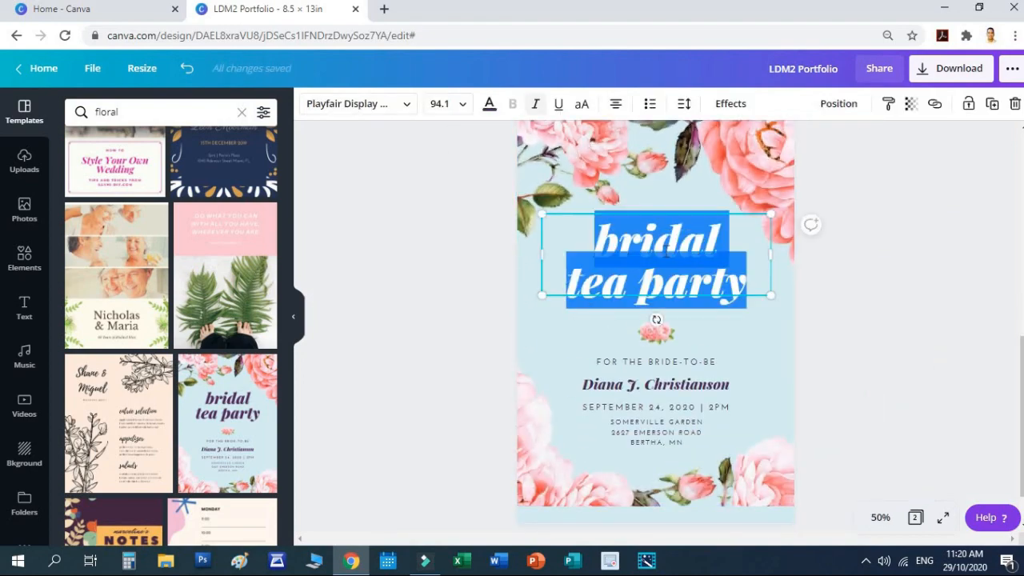
pyautogui.write('ldM')
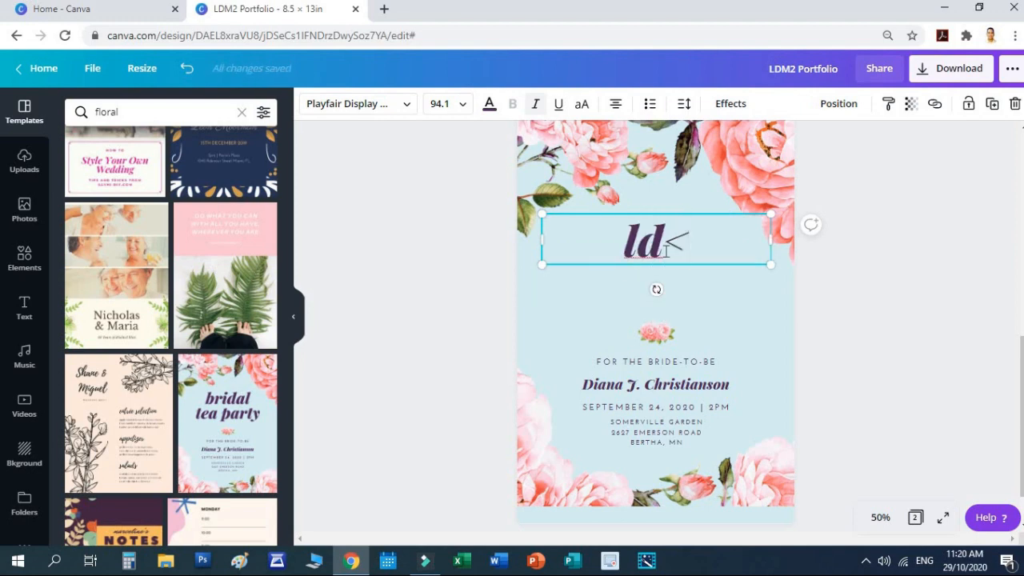
pyautogui.press('BackSpace')
pyautogui.press('BackSpace')
pyautogui.press('BackSpace')
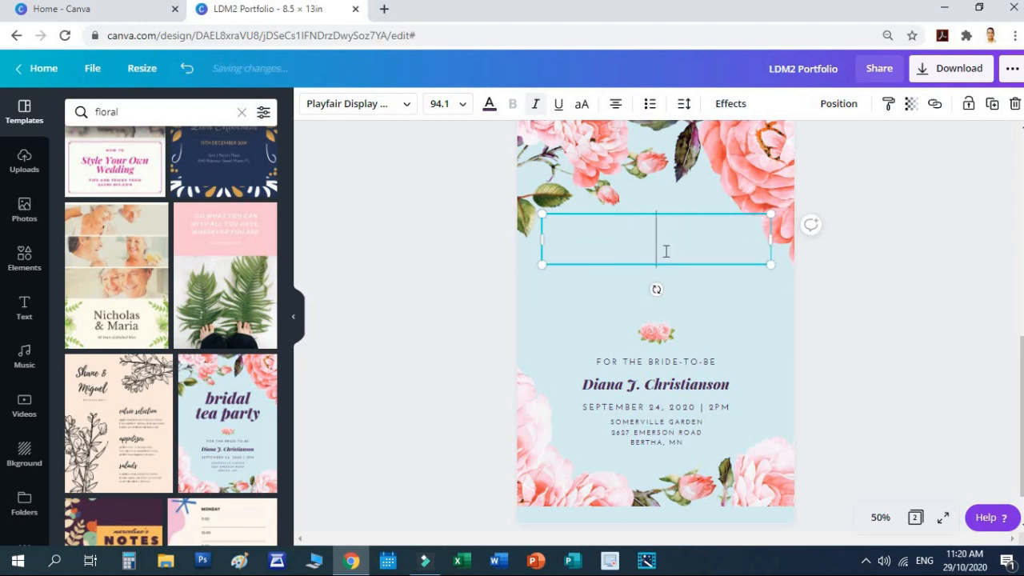
pyautogui.write('LDM2')
pyautogui.press('Return')
pyautogui.write('Portf')
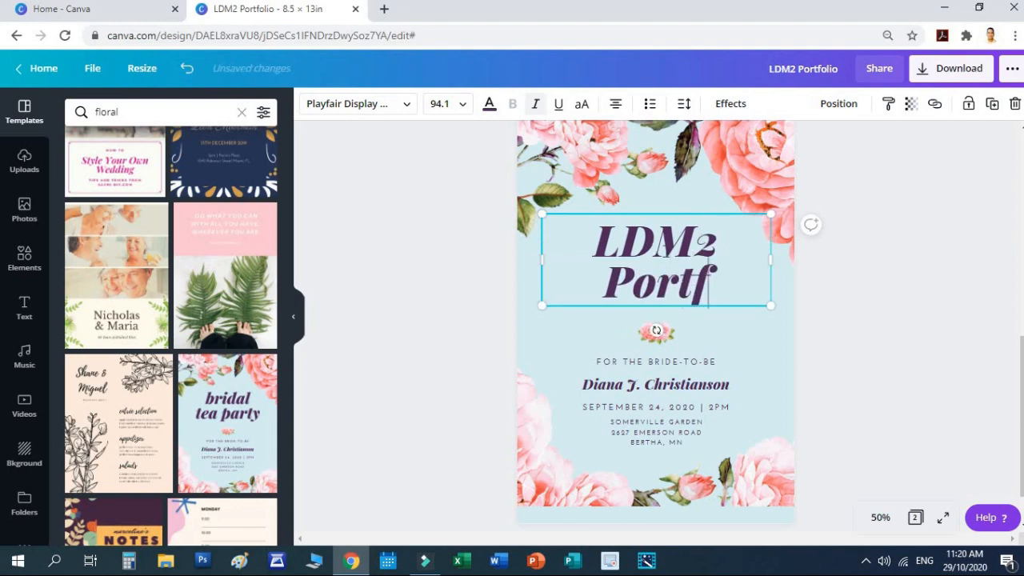
pyautogui.write('olio')
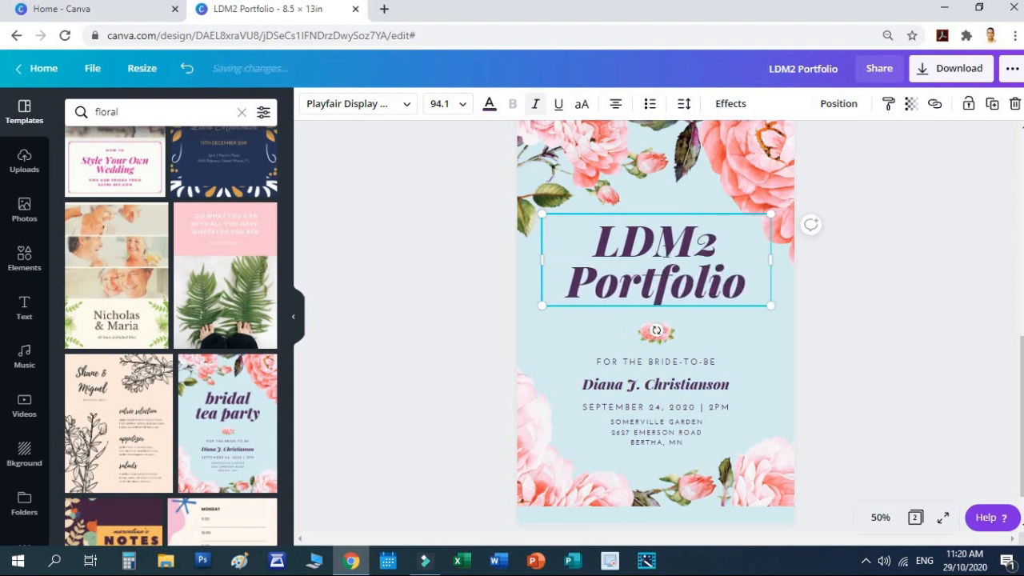
# Step: Delete the FOR THE BRIDE-TO-BE, date and address lines from page 2
pyautogui.click(864, 350)
pyautogui.click(671, 370)
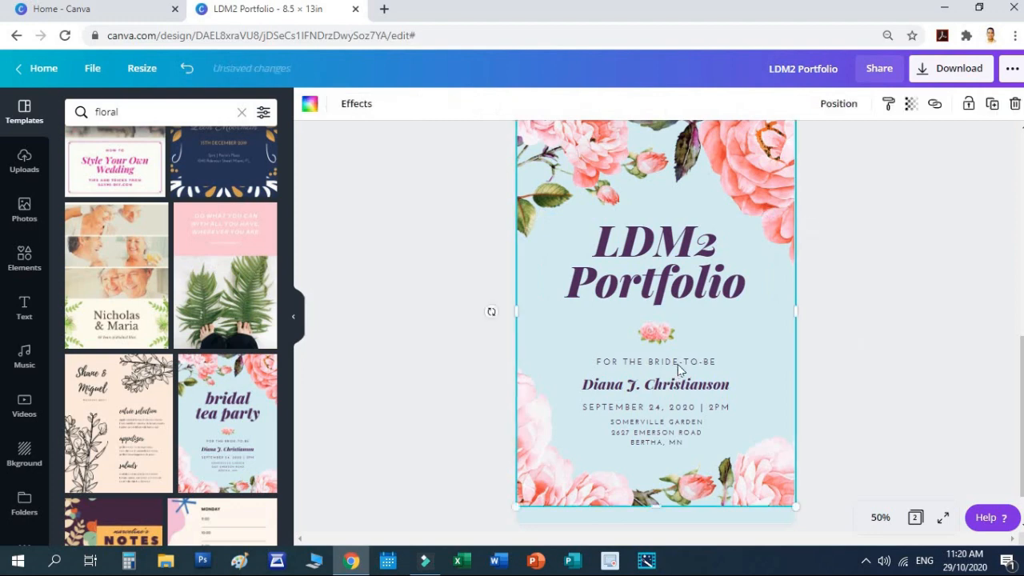
pyautogui.click(678, 363)
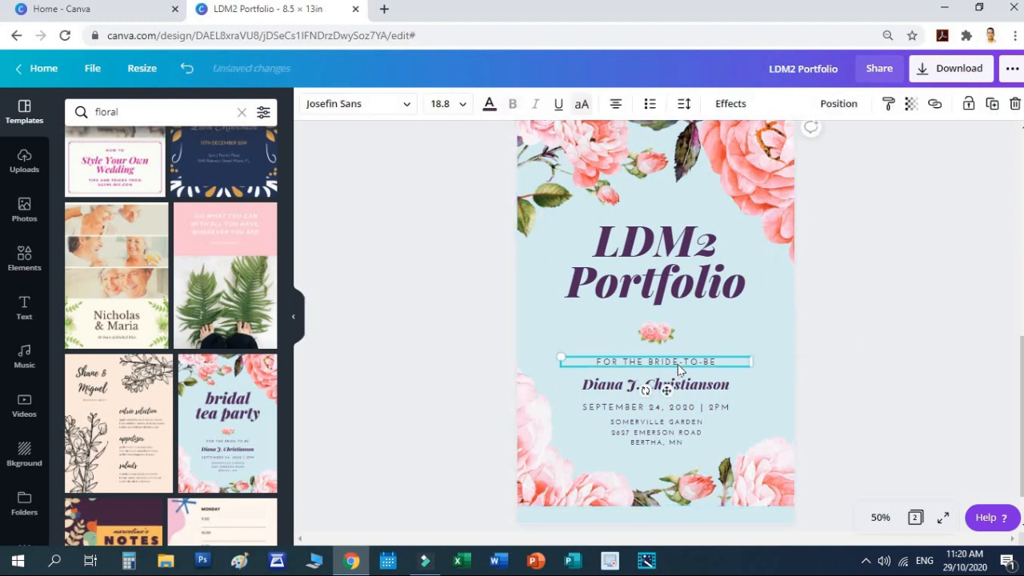
pyautogui.keyDown('shift'); pyautogui.click(686, 405); pyautogui.keyUp('shift')
pyautogui.keyDown('shift'); pyautogui.click(664, 437); pyautogui.keyUp('shift')
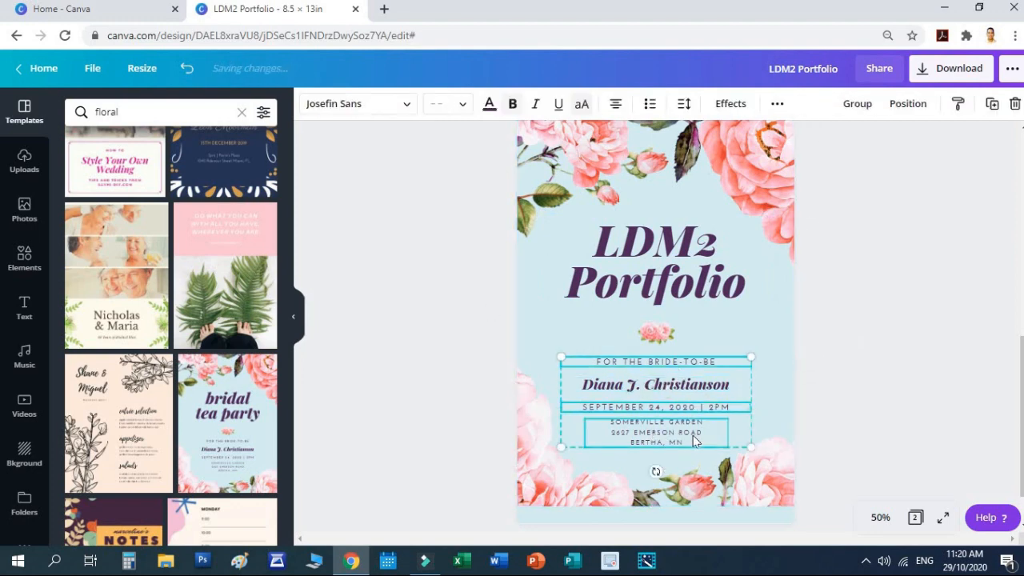
pyautogui.press('Delete')
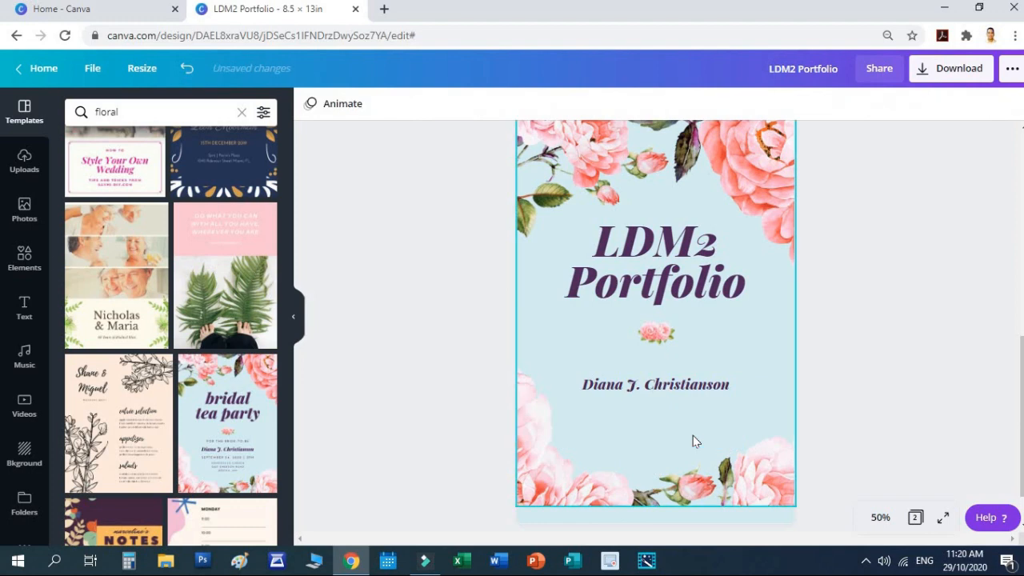
# Step: Delete the small rose divider and move the name line up just below the title
pyautogui.click(668, 383)
pyautogui.moveTo(669, 383); pyautogui.dragTo(668, 363)
pyautogui.click(656, 333)
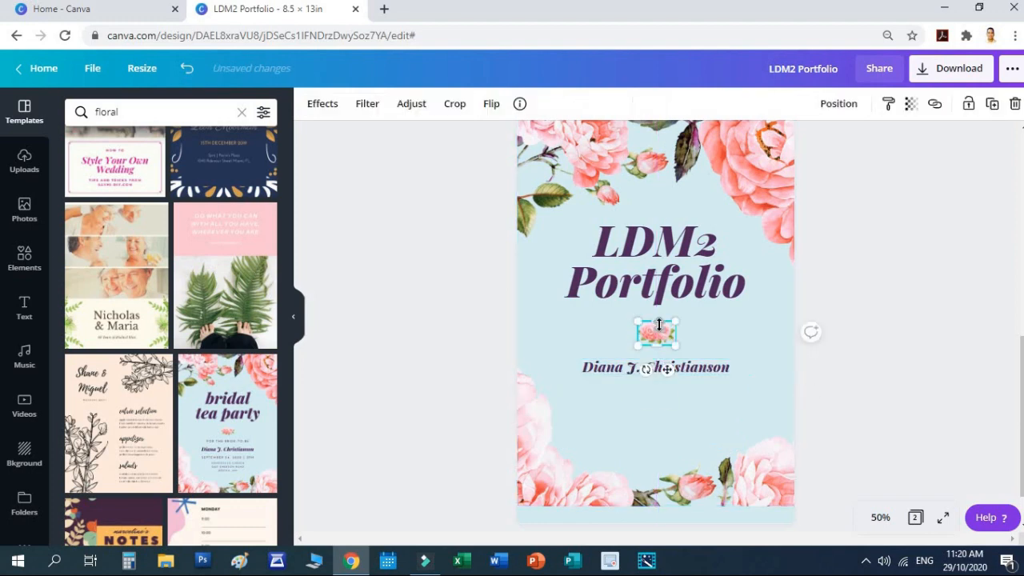
pyautogui.press('Delete')
pyautogui.moveTo(685, 368); pyautogui.dragTo(674, 320)
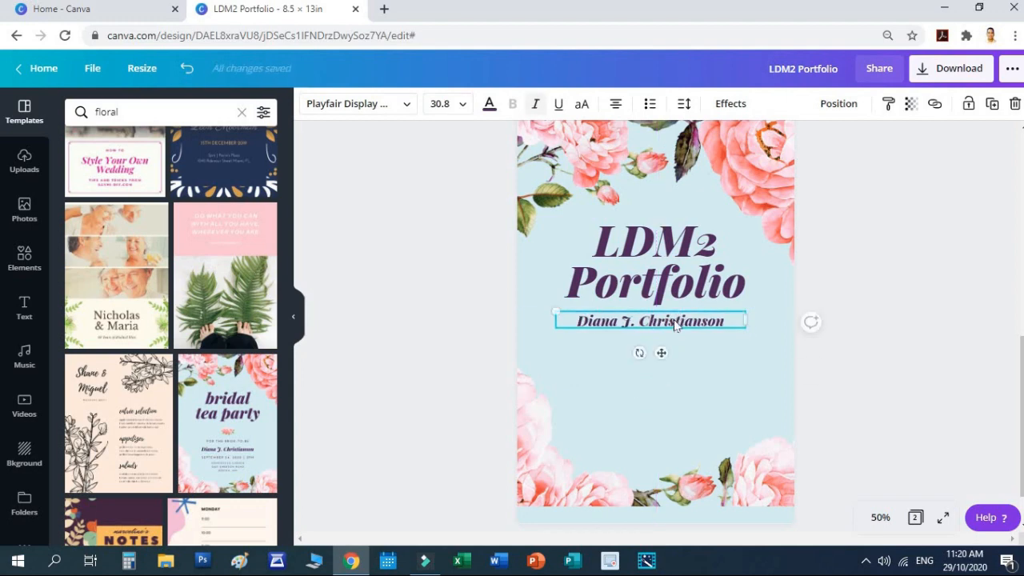
pyautogui.doubleClick(678, 321)
# Step: Replace the name line's text with 'Learning Delivery Modalities Course for Teachers'
pyautogui.tripleClick(677, 320)
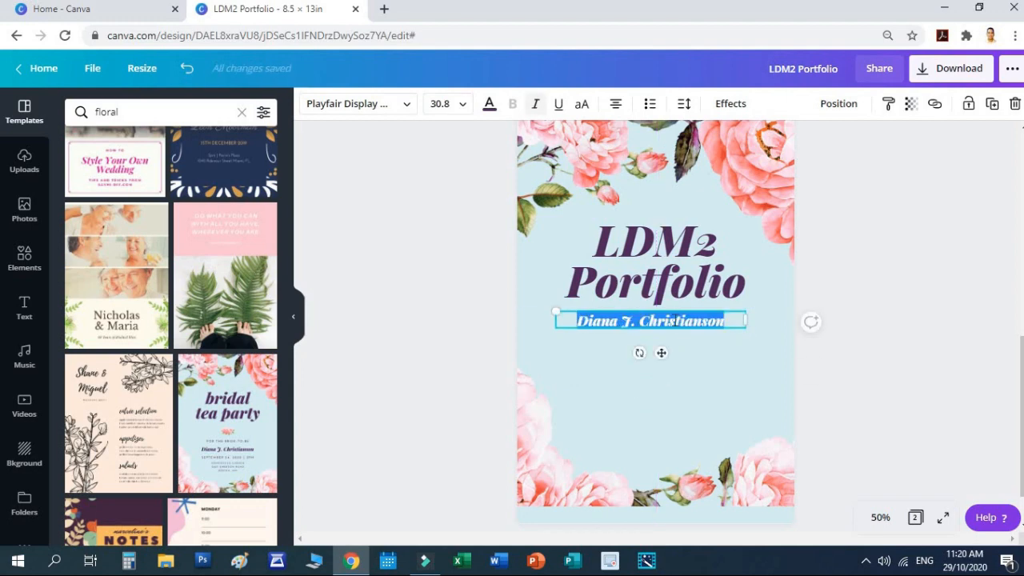
pyautogui.write('Learning Modalities')
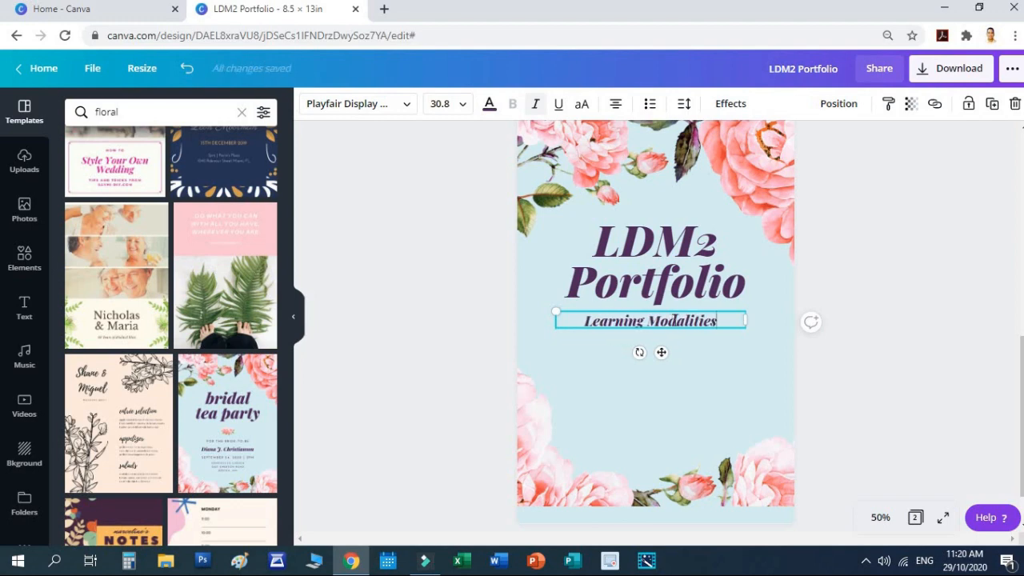
pyautogui.press('BackSpace')
pyautogui.press('BackSpace')
pyautogui.press('BackSpace')
pyautogui.press('BackSpace')
pyautogui.press('BackSpace')
pyautogui.press('BackSpace')
pyautogui.press('BackSpace')
pyautogui.press('BackSpace')
pyautogui.press('BackSpace')
pyautogui.press('BackSpace')
pyautogui.press('BackSpace')
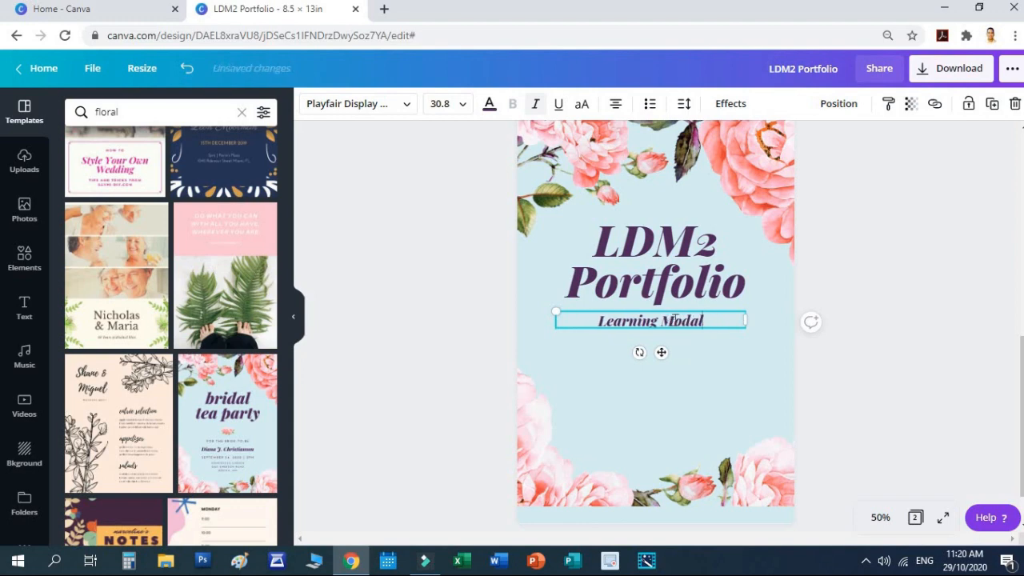
pyautogui.write('Deli')
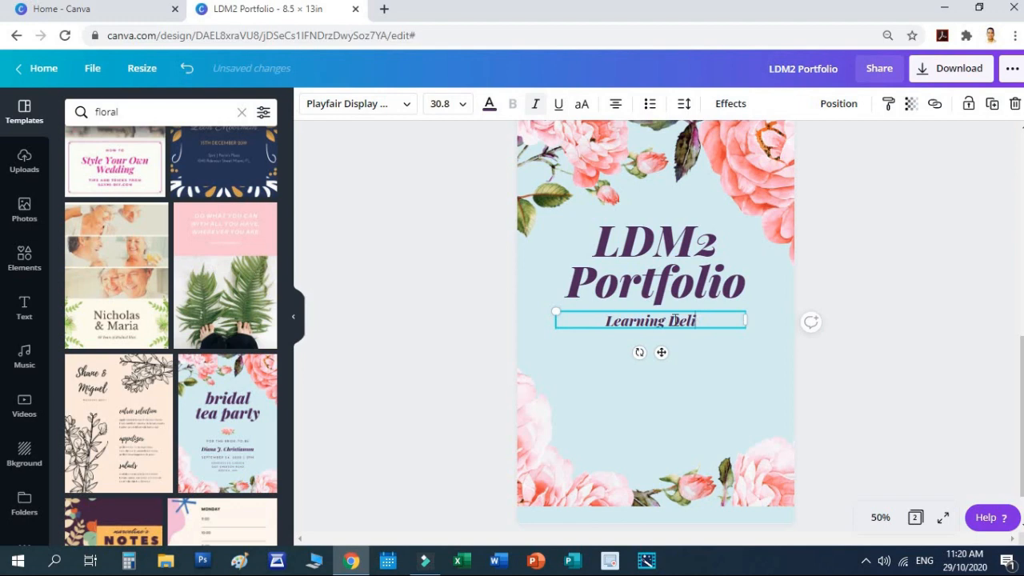
pyautogui.write('very Modalit')
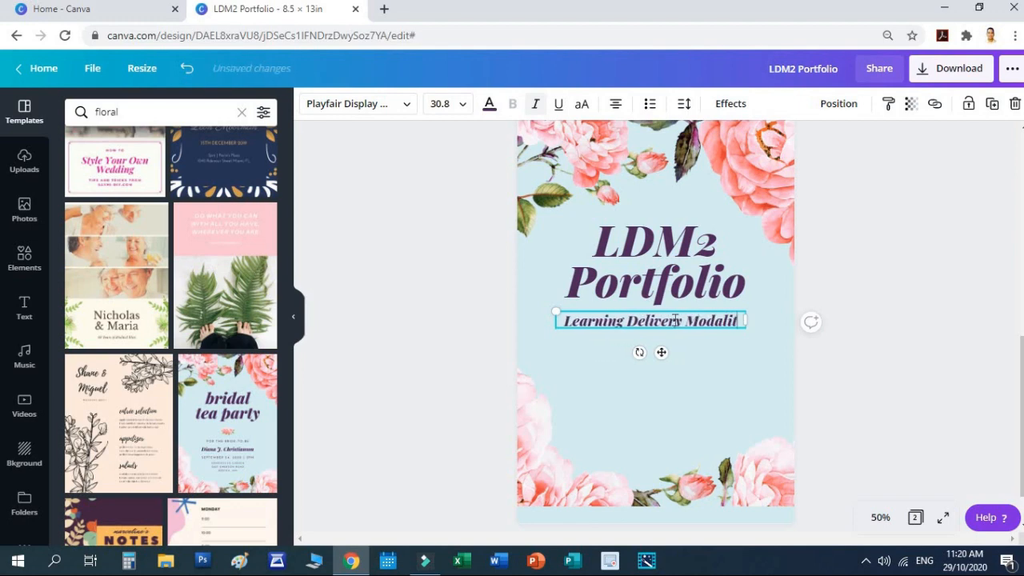
pyautogui.write('ies COurse')
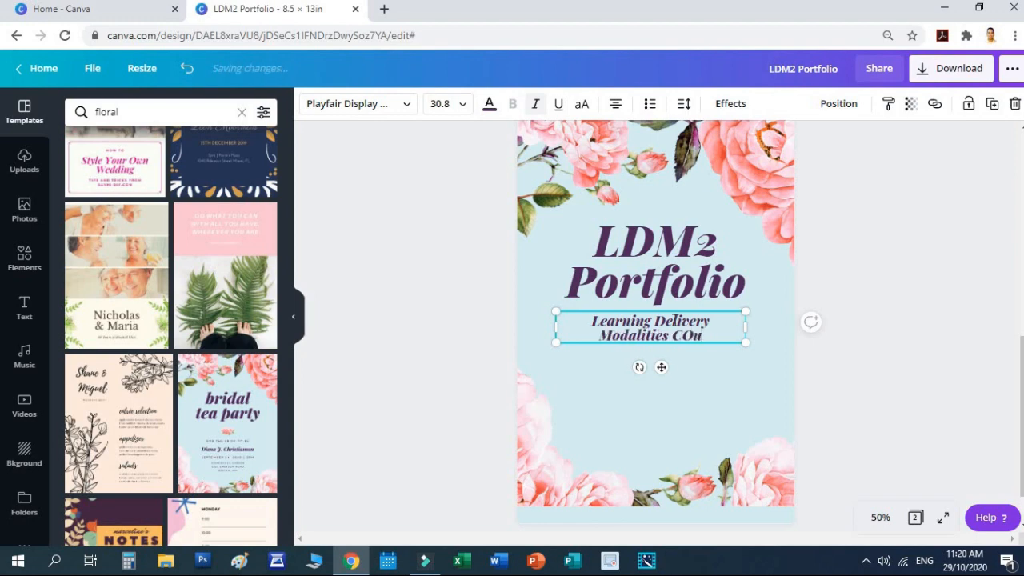
pyautogui.press('BackSpace')
pyautogui.press('BackSpace')
pyautogui.press('BackSpace')
pyautogui.press('BackSpace')
pyautogui.press('BackSpace')
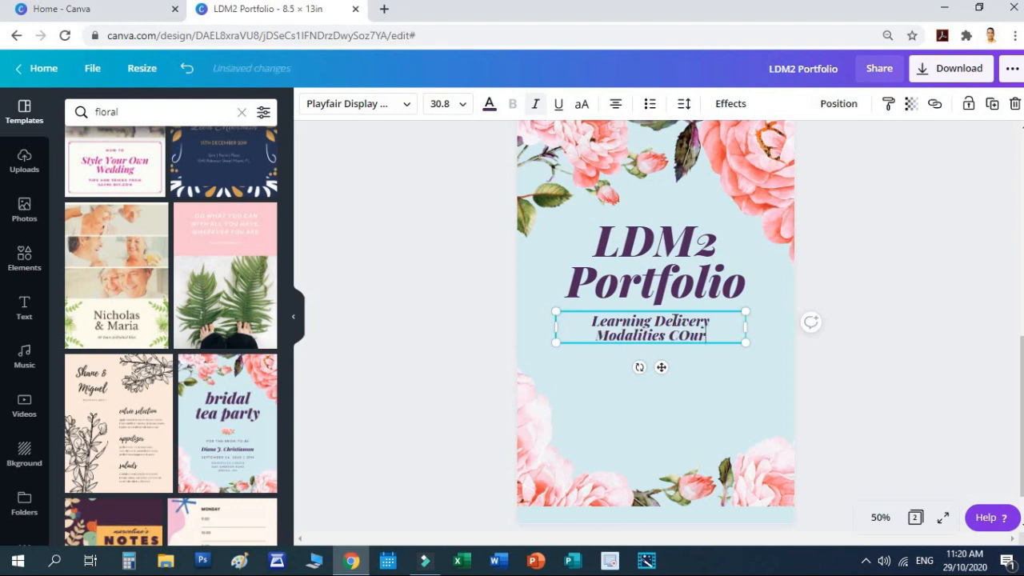
pyautogui.write('ourse')
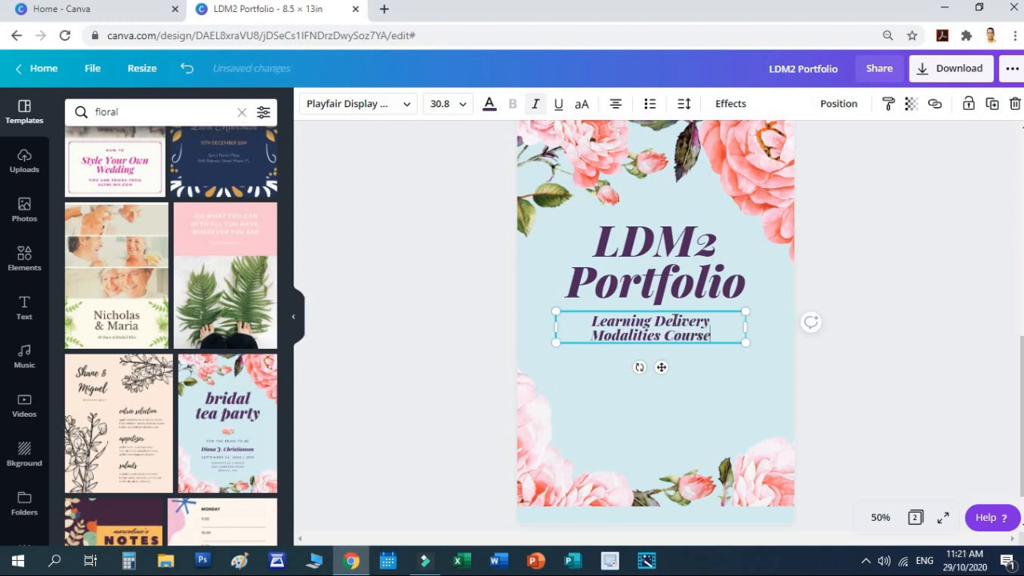
pyautogui.write(' for Teachers')
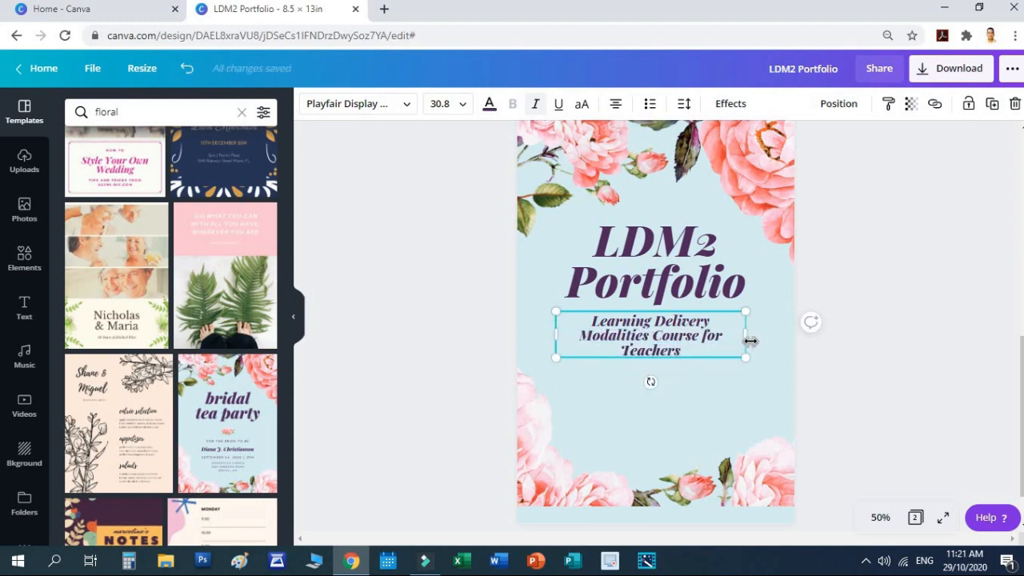
# Step: Widen the subtitle box to two lines and centre it under the title
pyautogui.moveTo(747, 335); pyautogui.dragTo(784, 338)
pyautogui.click(865, 288)
pyautogui.moveTo(677, 329); pyautogui.dragTo(670, 319)
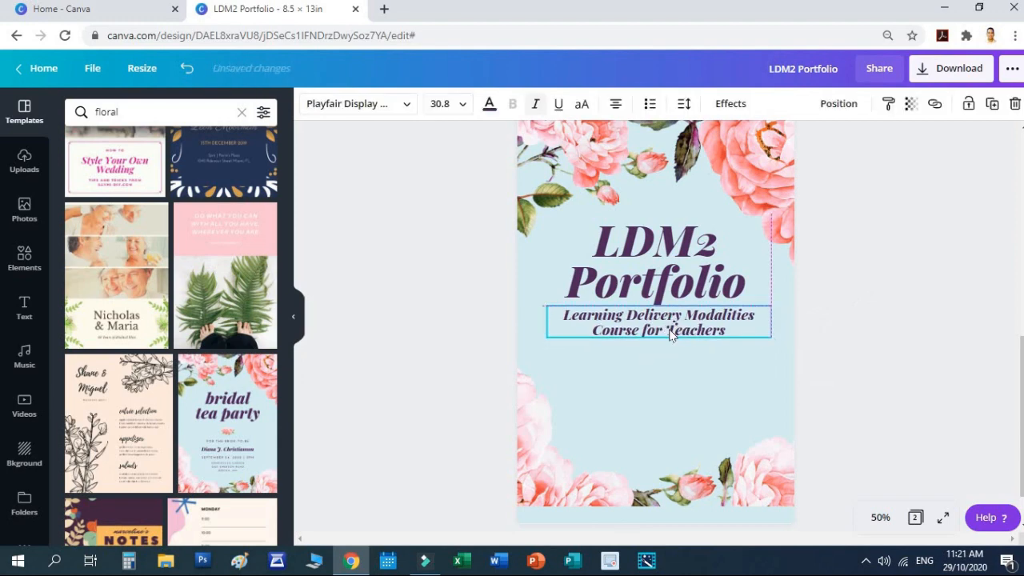
pyautogui.click(893, 362)
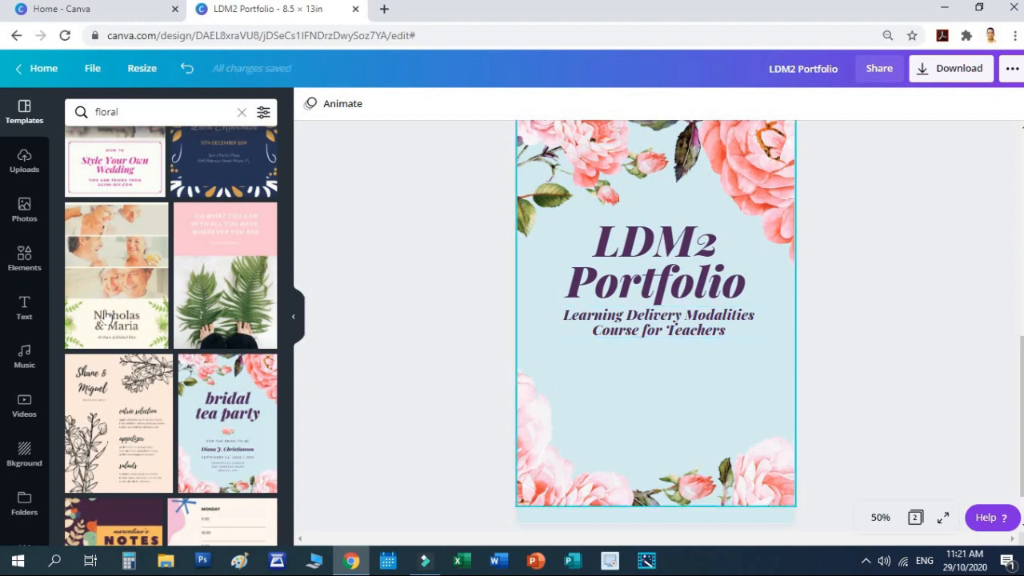
# Step: Bring the uploaded DepEd seal from Uploads onto the design
pyautogui.click(24, 210)
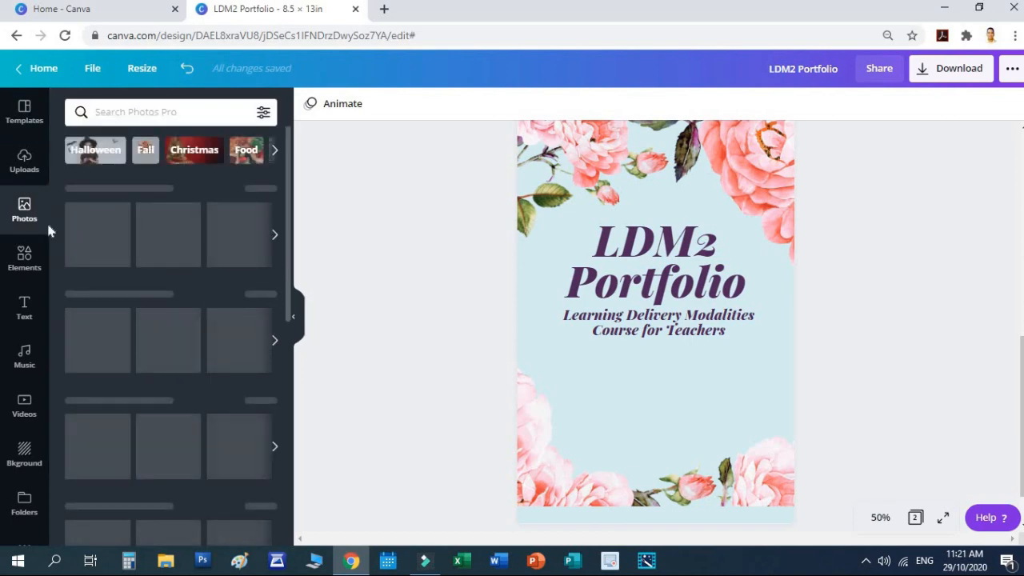
pyautogui.click(24, 161)
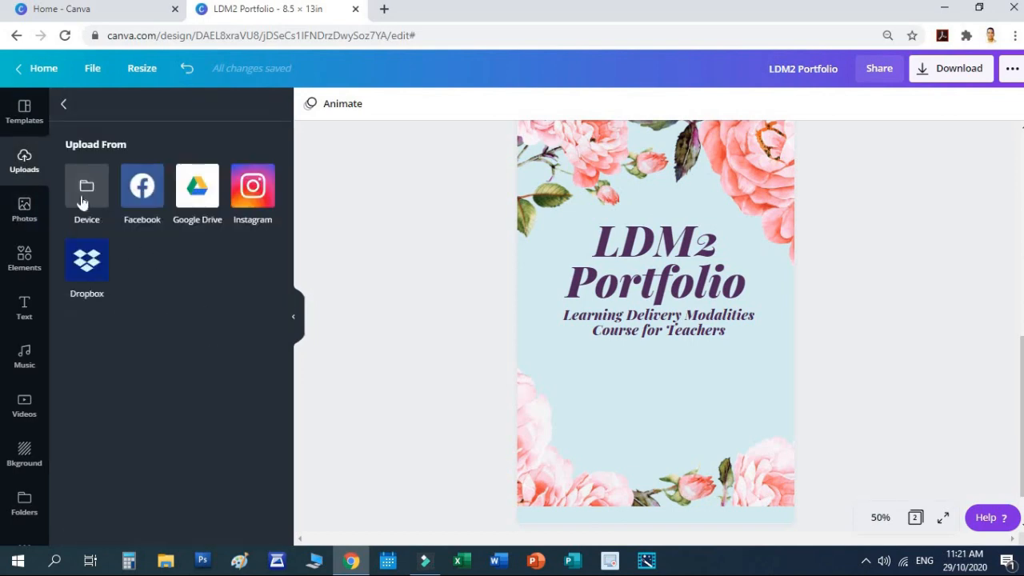
pyautogui.click(65, 106)
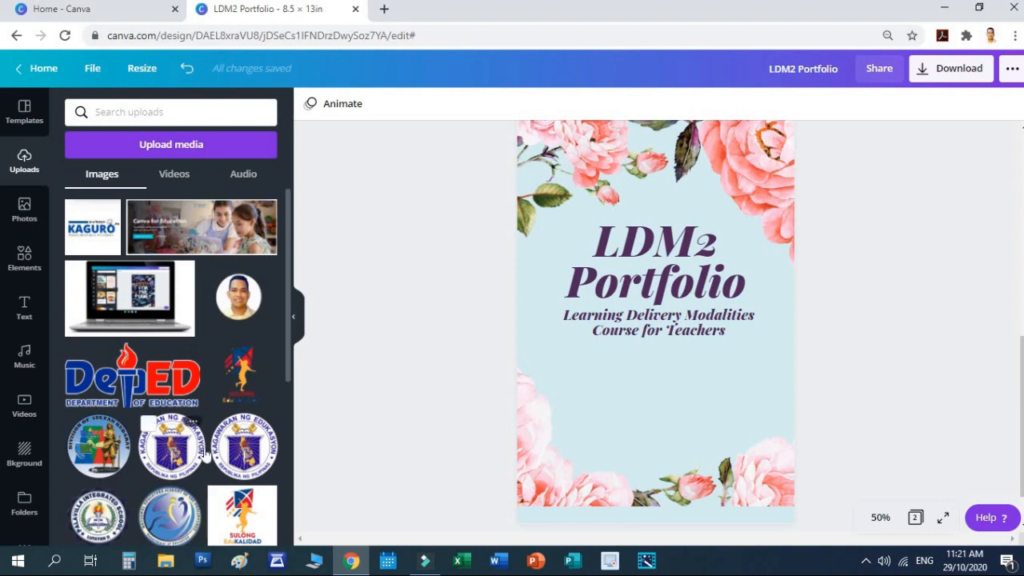
pyautogui.moveTo(622, 392); pyautogui.dragTo(613, 474)
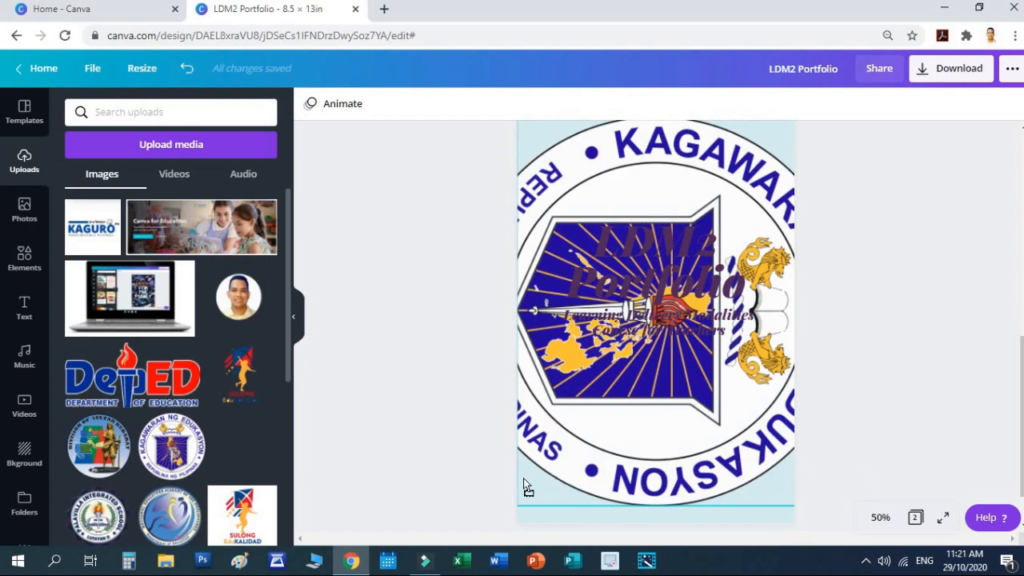
pyautogui.moveTo(522, 518); pyautogui.dragTo(644, 200)
pyautogui.moveTo(806, 121); pyautogui.dragTo(737, 186)
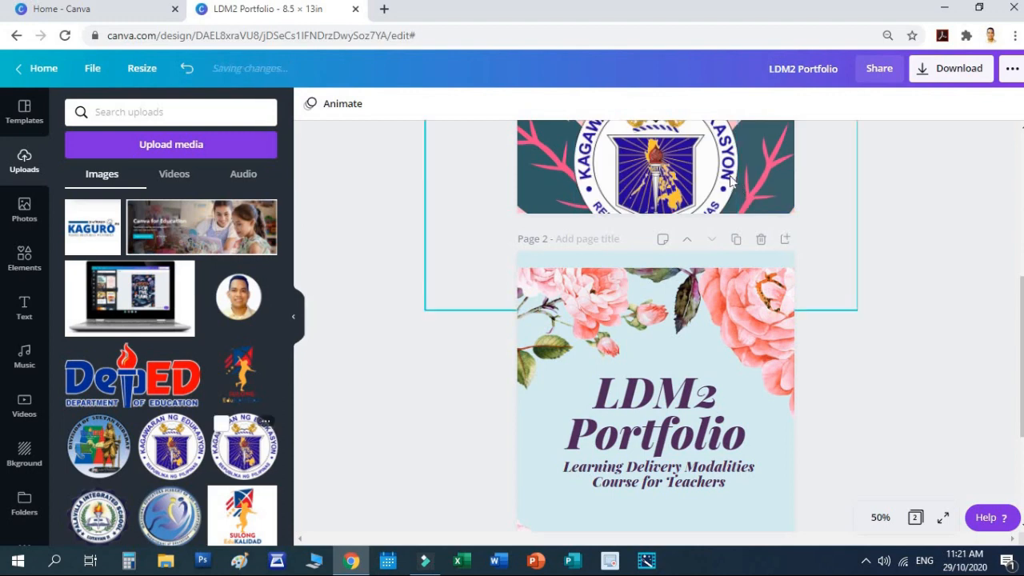
pyautogui.scroll(2, 752, 192)
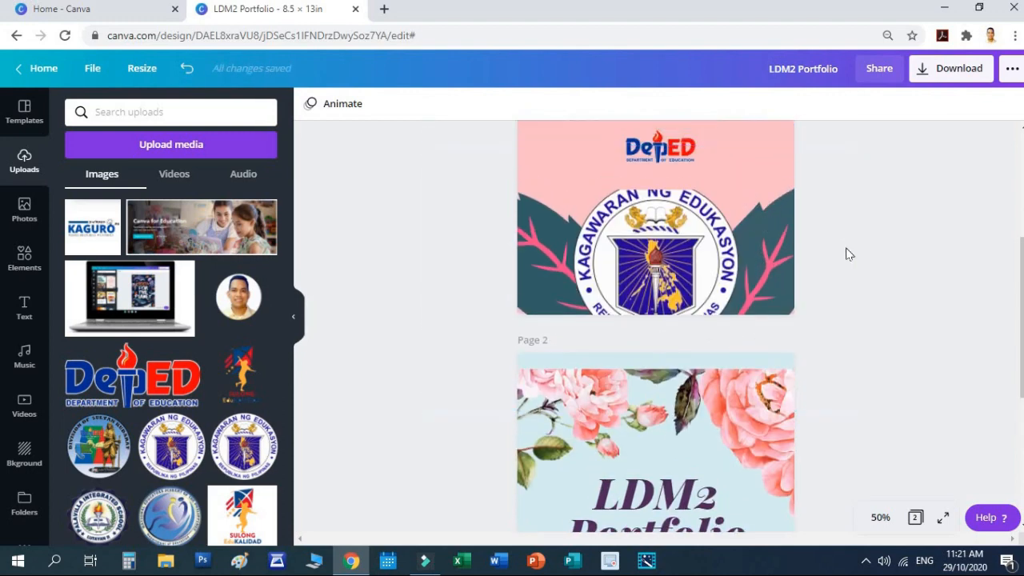
# Step: Delete the oversized copy of the DepEd seal
pyautogui.click(623, 253)
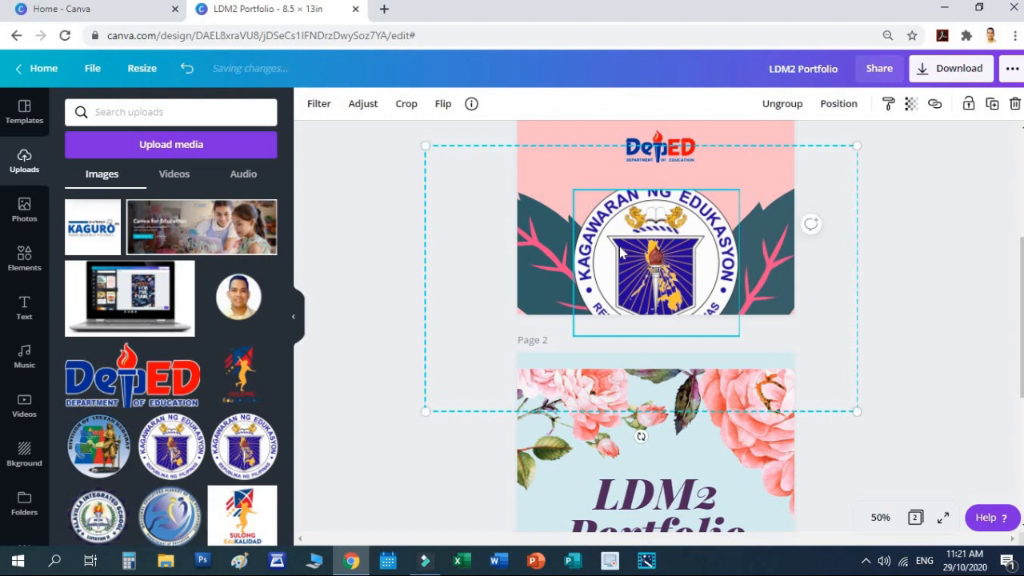
pyautogui.press('Delete')
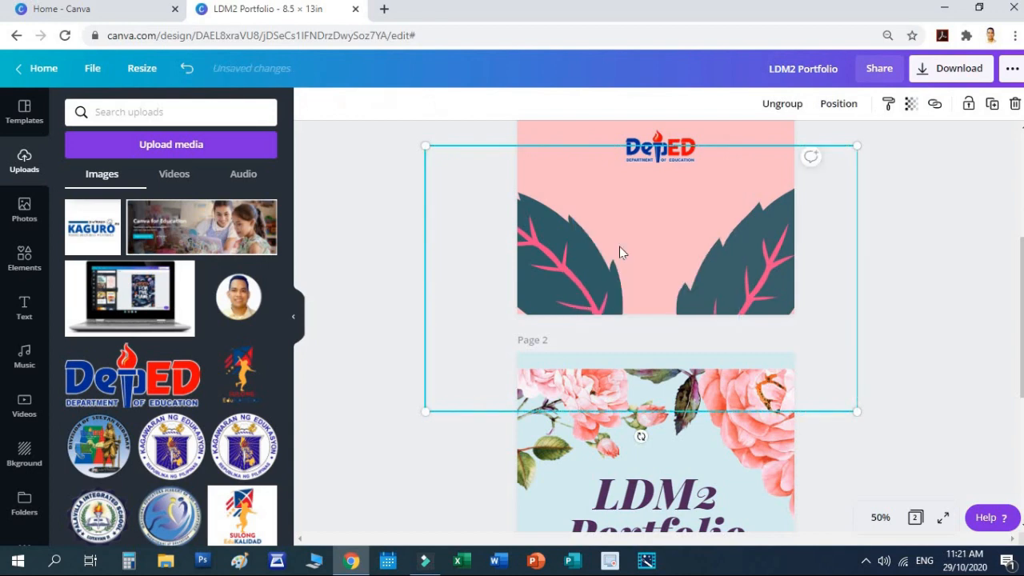
pyautogui.click(922, 260)
pyautogui.scroll(4, 867, 266)
# Step: Copy the small seal from page 1 onto page 2 and place it above the title
pyautogui.click(660, 148)
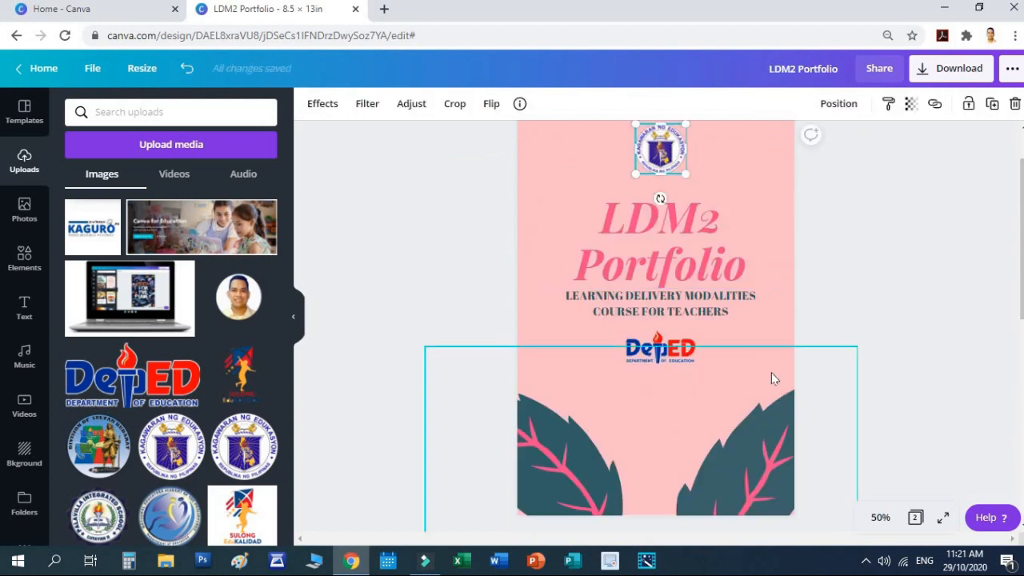
pyautogui.scroll(-6, 771, 381)
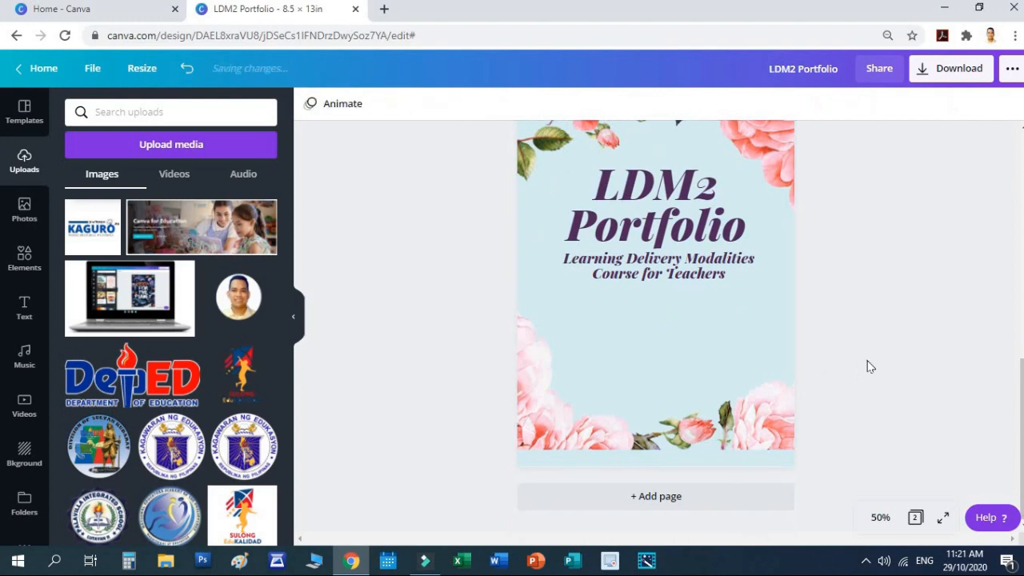
pyautogui.hotkey('ctrl', 'v')
pyautogui.scroll(4, 867, 365)
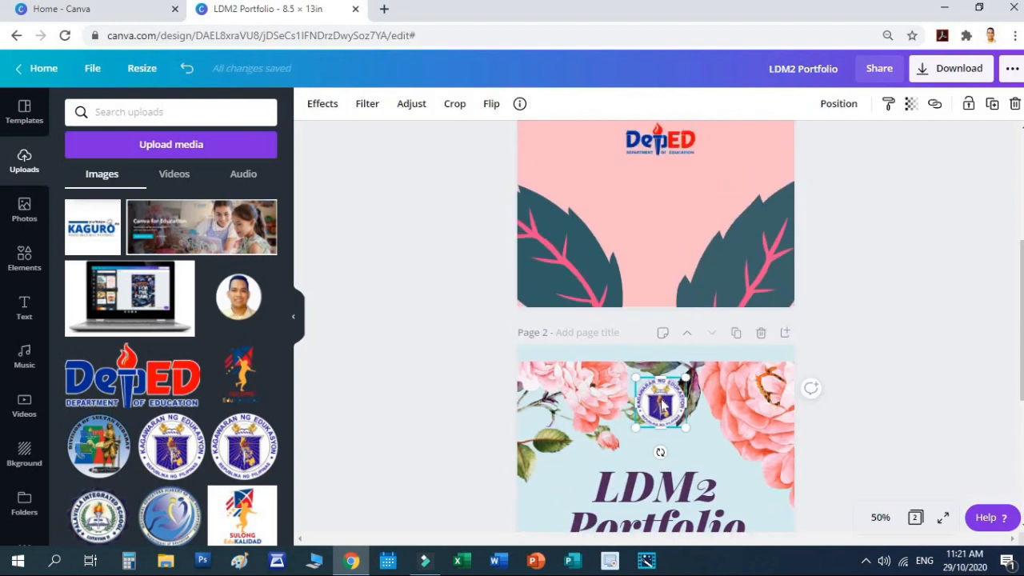
pyautogui.moveTo(660, 422); pyautogui.dragTo(690, 407)
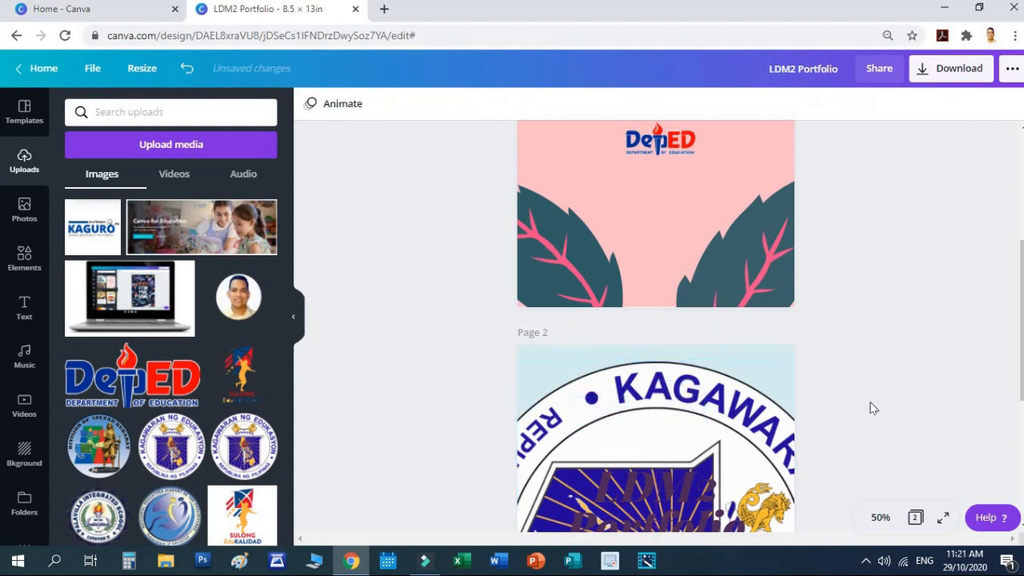
pyautogui.scroll(-4, 729, 362)
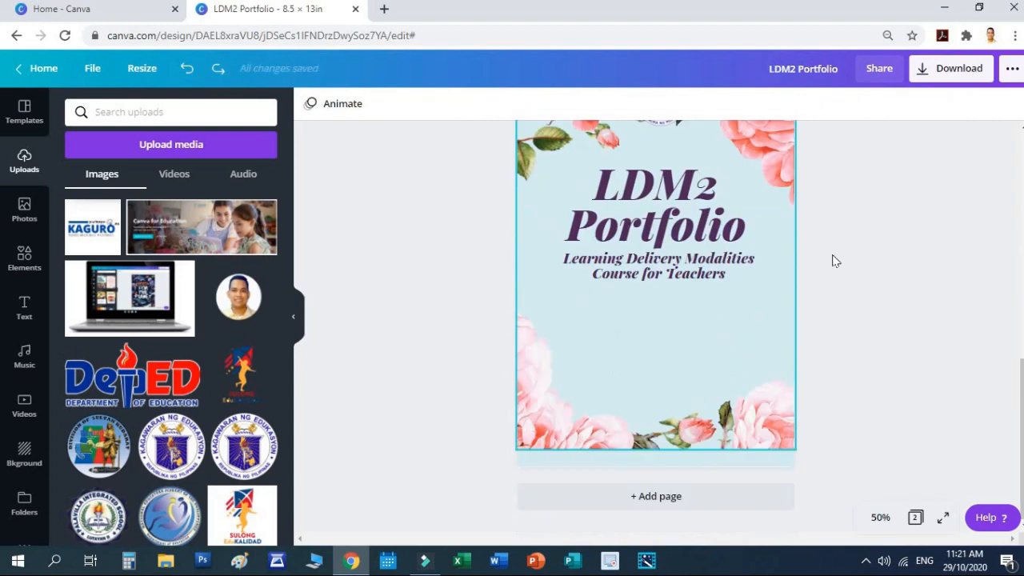
pyautogui.scroll(1, 719, 265)
# Step: Move the LDM2 Portfolio title and subtitle together lower on the floral cover
pyautogui.hotkey('shift', 'Down')
pyautogui.hotkey('shift', 'Down')
pyautogui.hotkey('shift', 'Down')
pyautogui.hotkey('shift', 'Down')
pyautogui.hotkey('shift', 'Down')
pyautogui.hotkey('shift', 'Down')
pyautogui.hotkey('shift', 'Down')
pyautogui.hotkey('shift', 'Down')
pyautogui.hotkey('shift', 'Down')
pyautogui.hotkey('shift', 'Down')
pyautogui.hotkey('shift', 'Down')
pyautogui.hotkey('shift', 'Down')
pyautogui.click(685, 284)
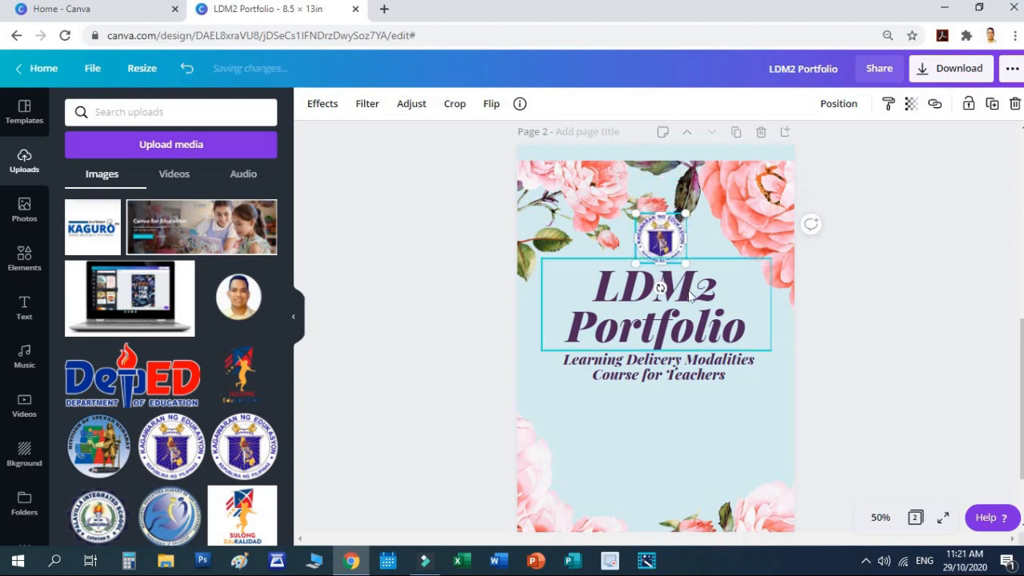
pyautogui.keyDown('shift'); pyautogui.click(700, 370); pyautogui.keyUp('shift')
pyautogui.moveTo(717, 339); pyautogui.dragTo(718, 363)
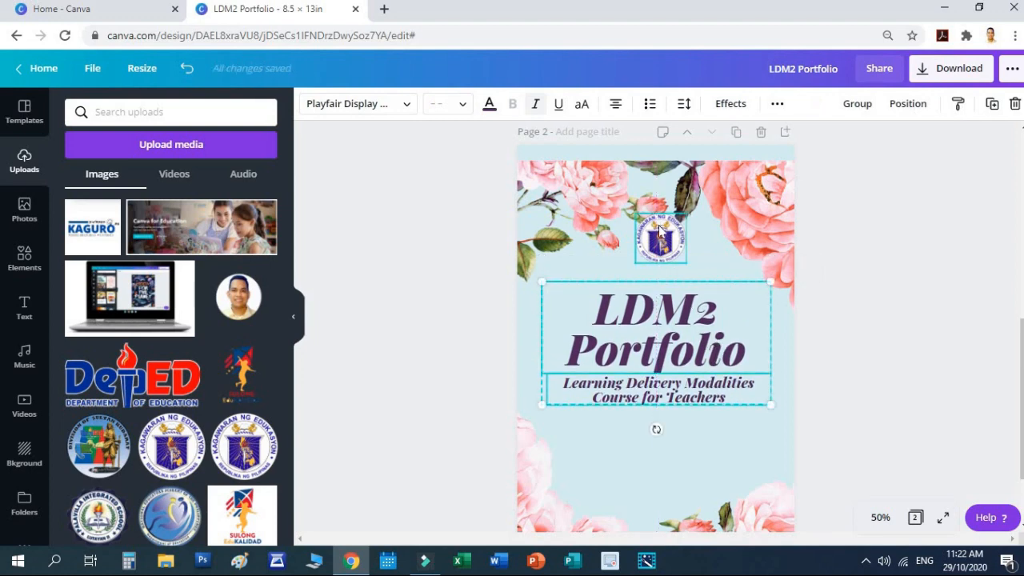
# Step: Fine-tune the DepEd seal's position so it sits evenly above the title
pyautogui.click(659, 229)
pyautogui.hotkey('shift', 'Down')
pyautogui.hotkey('shift', 'Down')
pyautogui.hotkey('shift', 'Down')
pyautogui.hotkey('shift', 'Down')
pyautogui.hotkey('shift', 'Down')
pyautogui.hotkey('shift', 'Down')
pyautogui.hotkey('shift', 'Up')
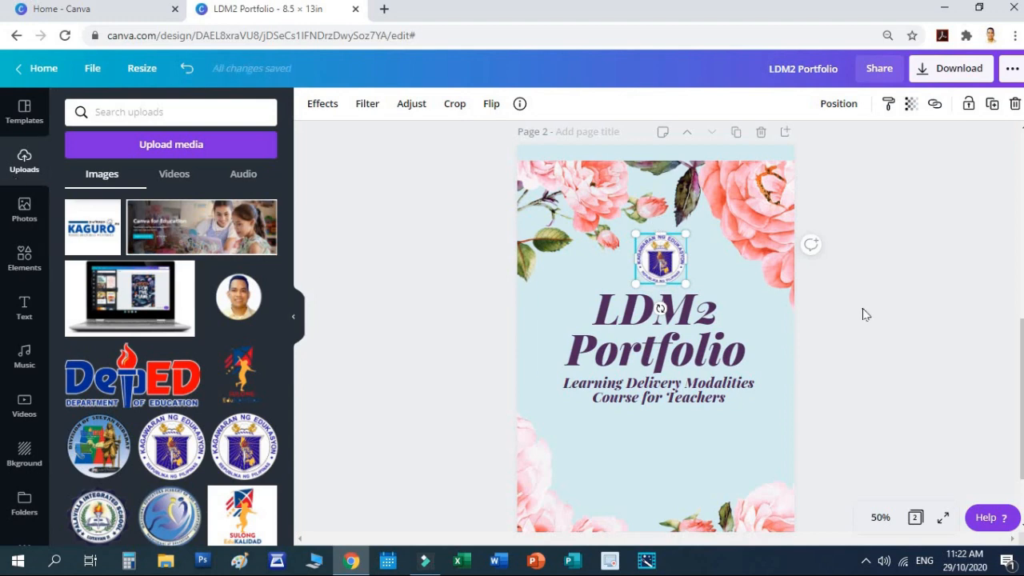
pyautogui.click(864, 314)
pyautogui.scroll(-2, 862, 333)
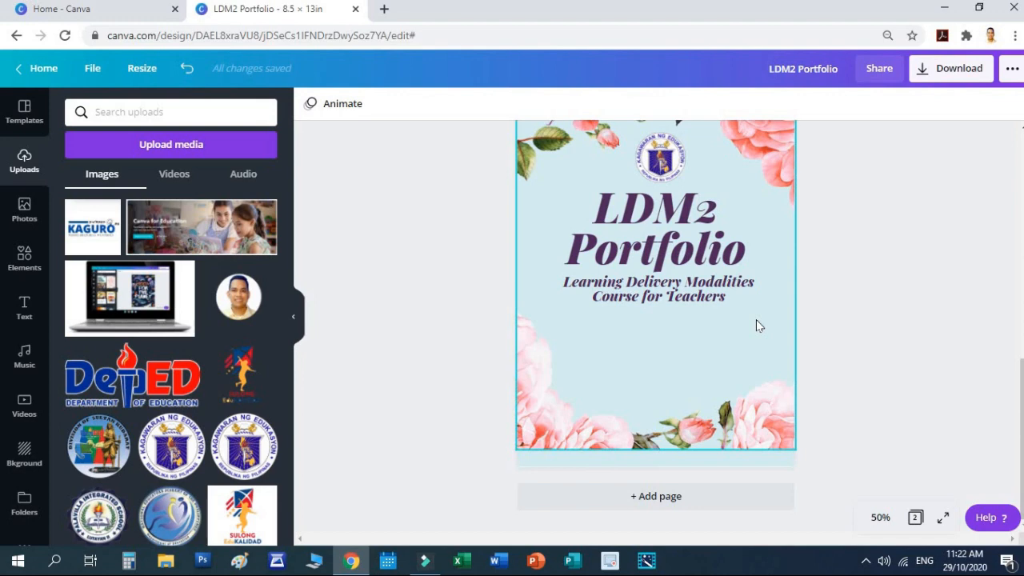
pyautogui.click(686, 294)
# Step: Duplicate the subtitle below itself and rewrite it as 'Prepared by:' with the preparer's name beneath
pyautogui.hotkey('ctrl', 'd')
pyautogui.moveTo(671, 339); pyautogui.dragTo(668, 350)
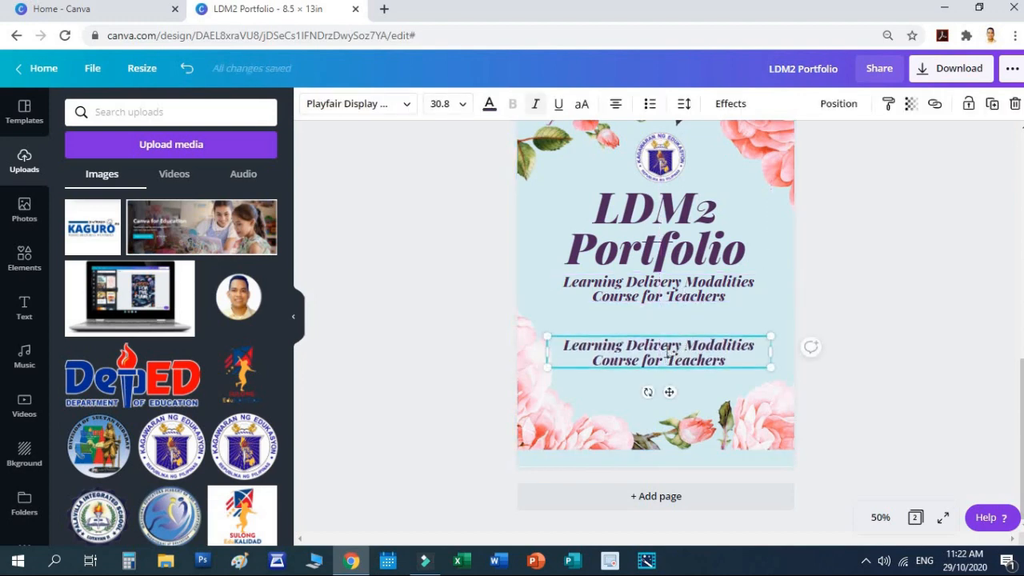
pyautogui.doubleClick(668, 350)
pyautogui.hotkey('ctrl', 'a')
pyautogui.write('Pre')
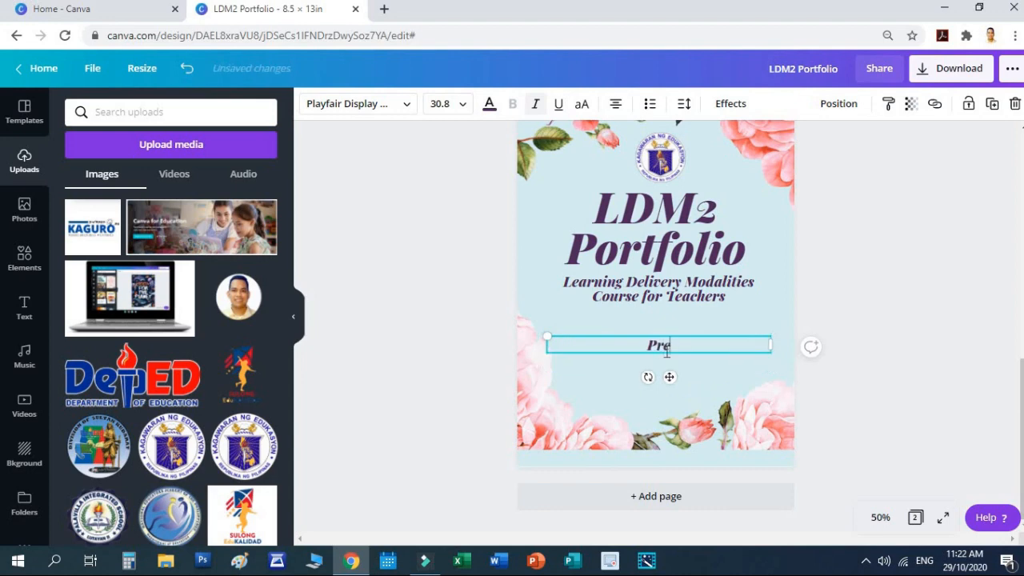
pyautogui.write('pared by:')
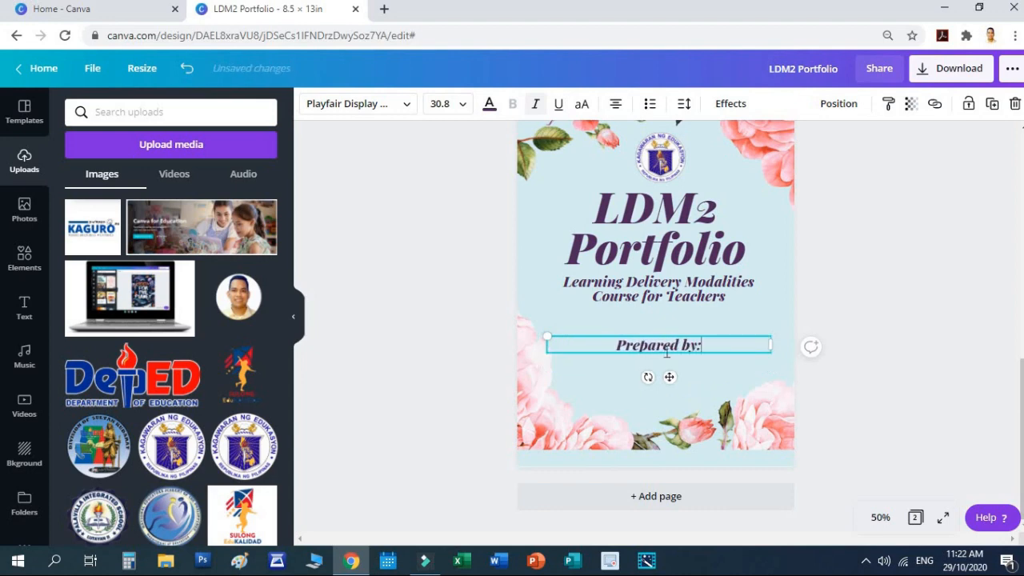
pyautogui.press('Return')
pyautogui.press('Return')
pyautogui.write('JUAN')
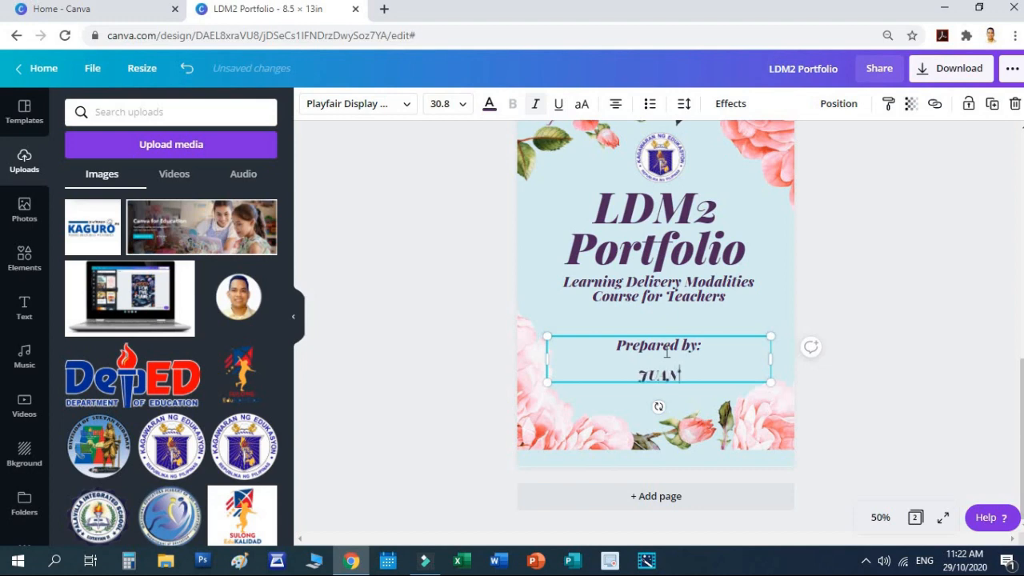
pyautogui.write(' G.')
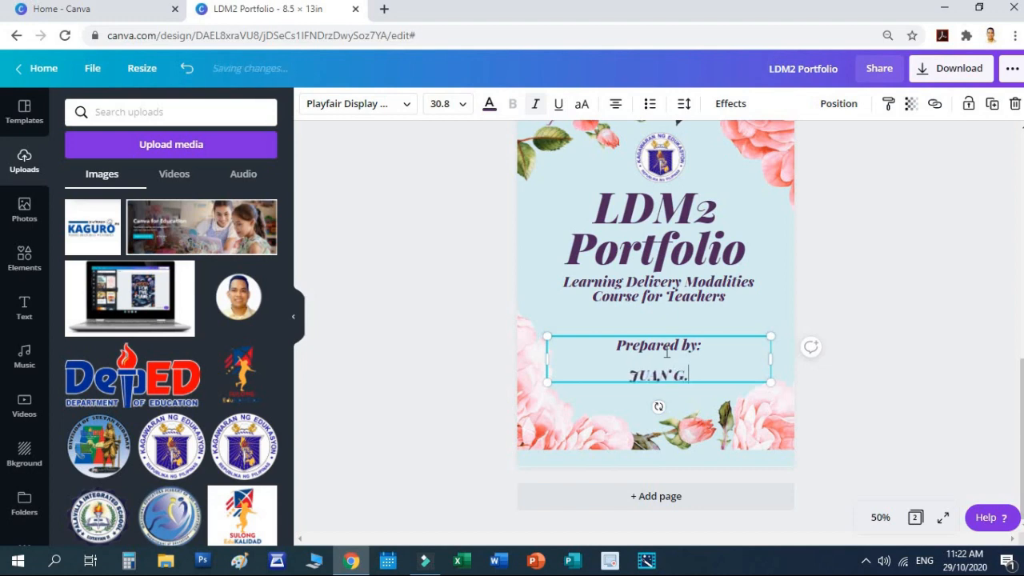
pyautogui.write(' DELA CRUZ')
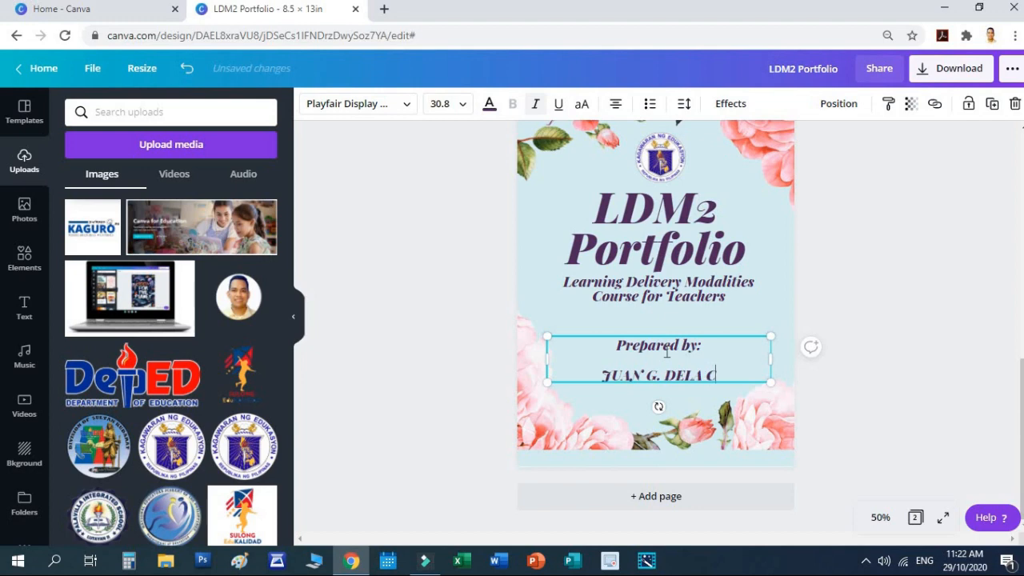
pyautogui.click(943, 364)
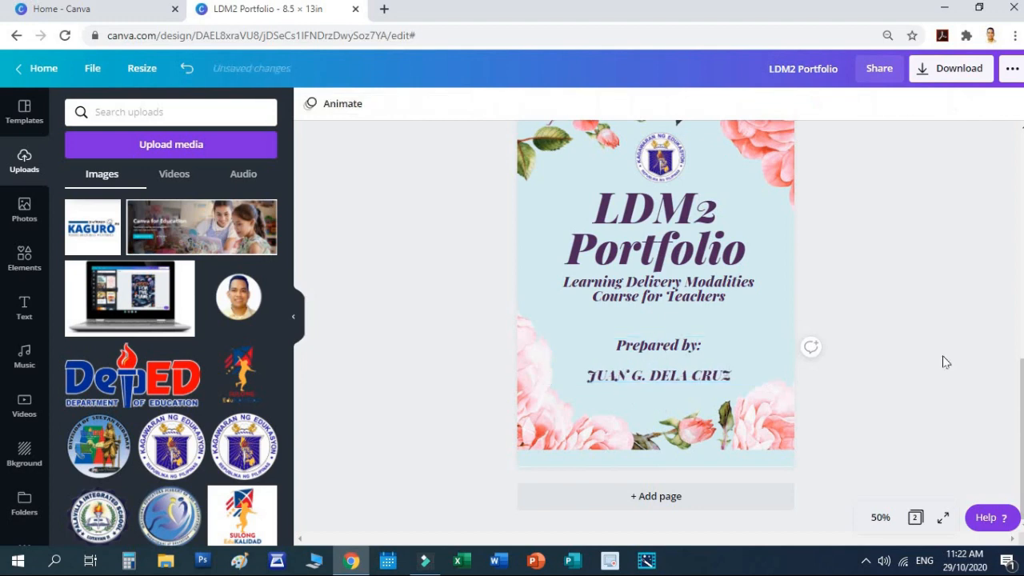
pyautogui.scroll(1, 942, 360)
pyautogui.scroll(-1, 880, 356)
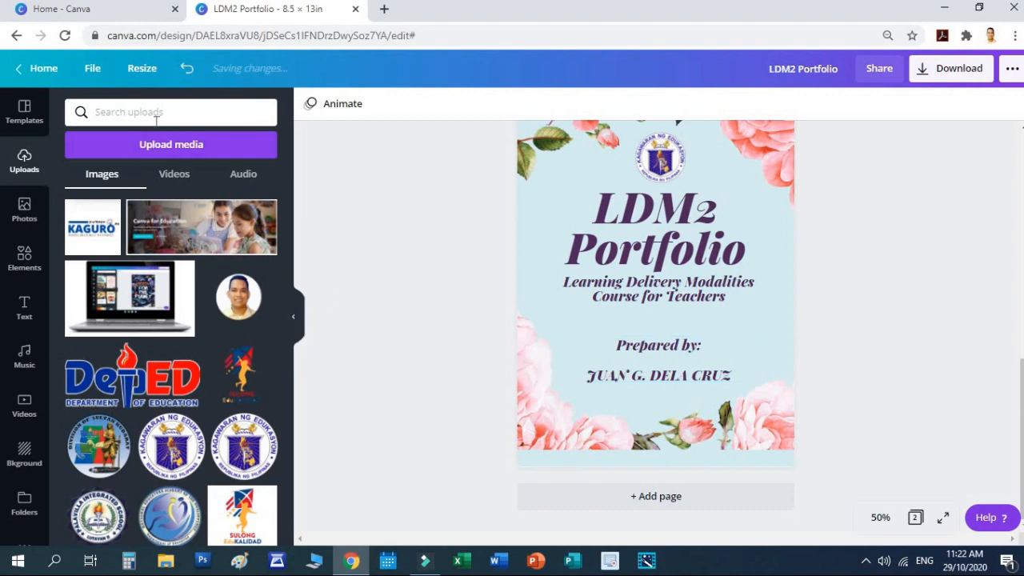
pyautogui.click(30, 114)
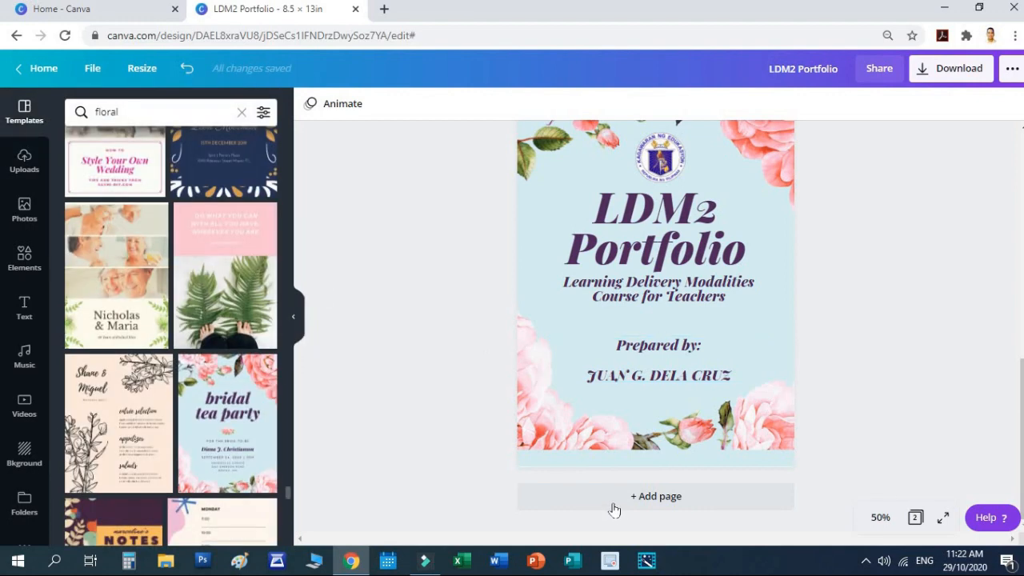
# Step: Add a blank third page to the portfolio
pyautogui.click(648, 497)
pyautogui.scroll(2, 687, 372)
pyautogui.scroll(-1, 690, 372)
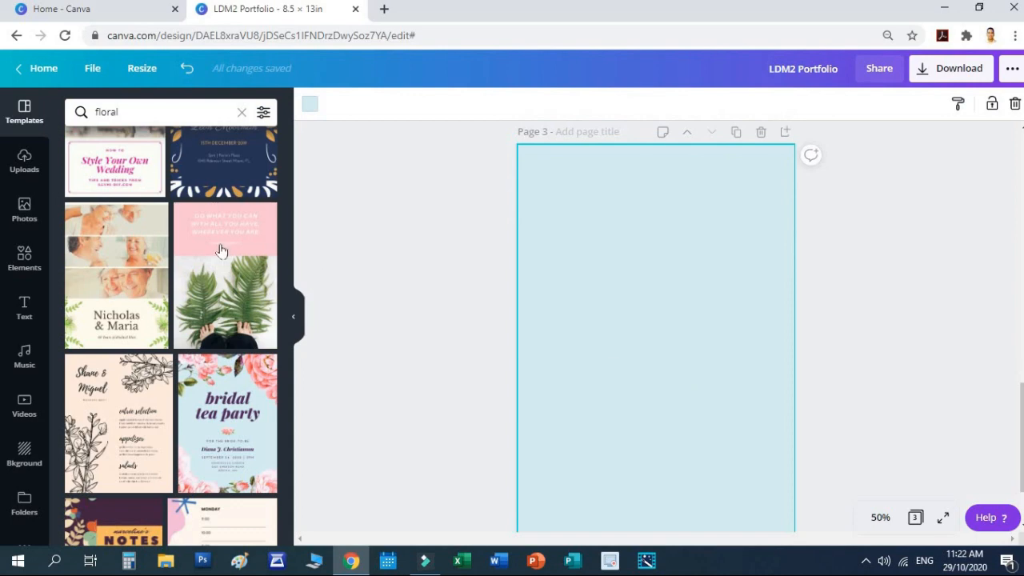
# Step: Search templates for 'abstract' and browse through the results
pyautogui.click(140, 112)
pyautogui.write('A')
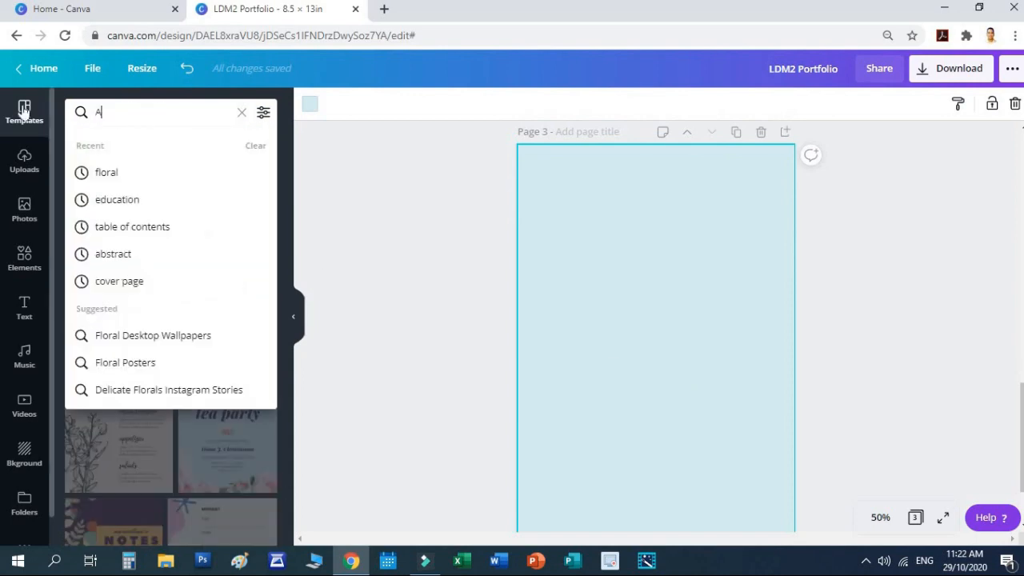
pyautogui.write('BS')
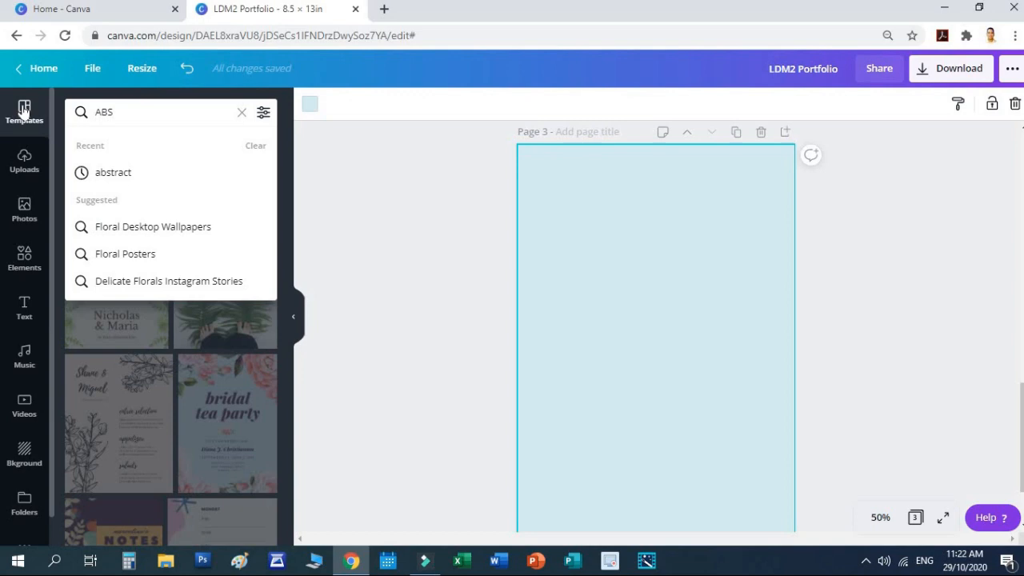
pyautogui.click(149, 172)
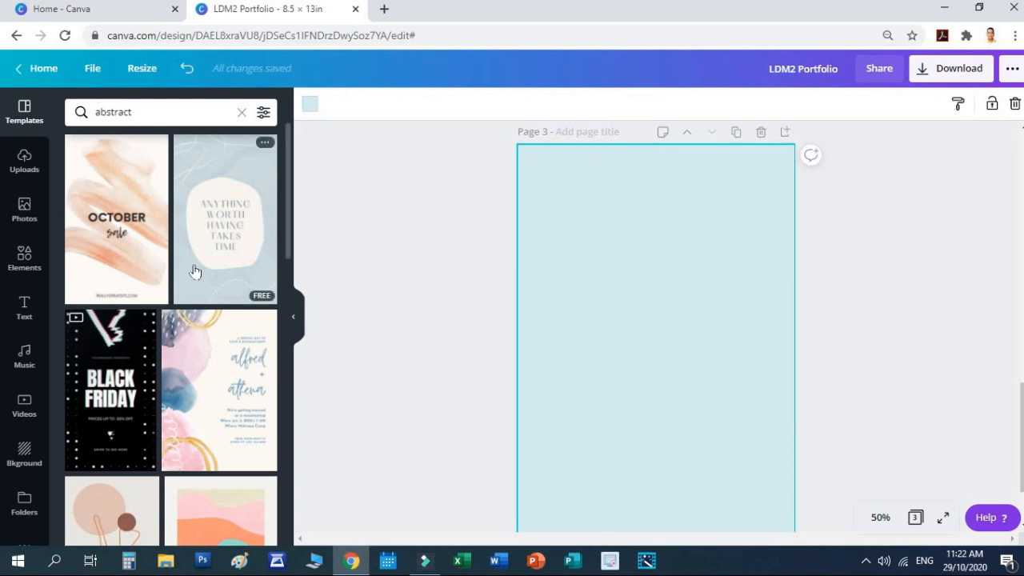
pyautogui.scroll(-10, 195, 271)
pyautogui.scroll(-2, 205, 323)
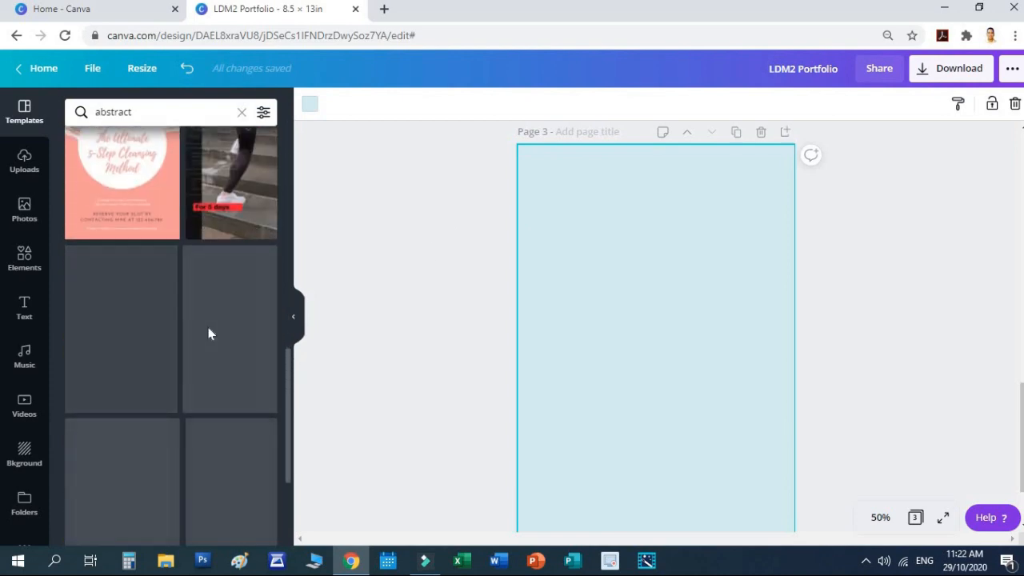
pyautogui.scroll(-1, 232, 404)
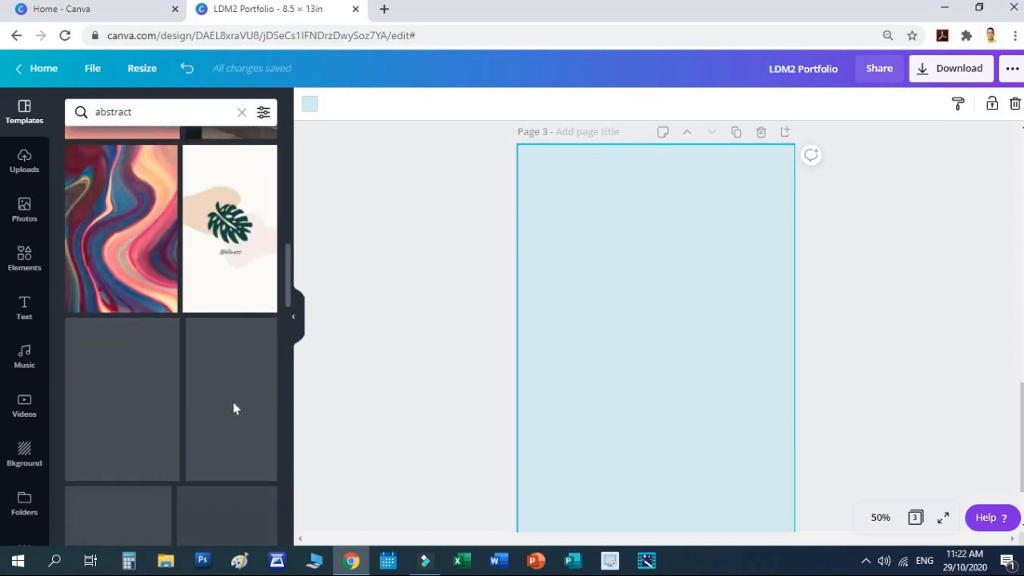
pyautogui.scroll(-2, 233, 410)
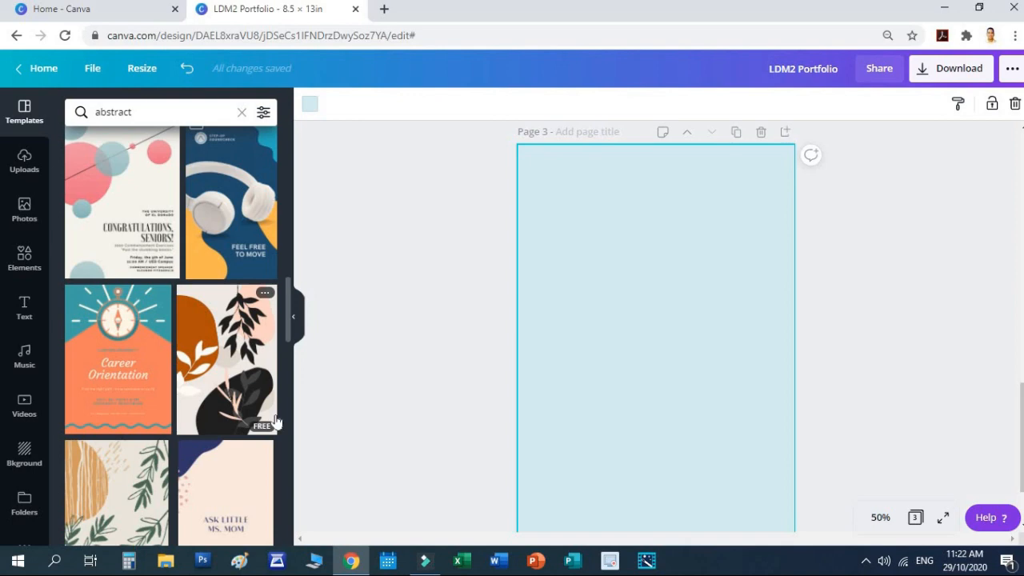
pyautogui.scroll(-3, 258, 404)
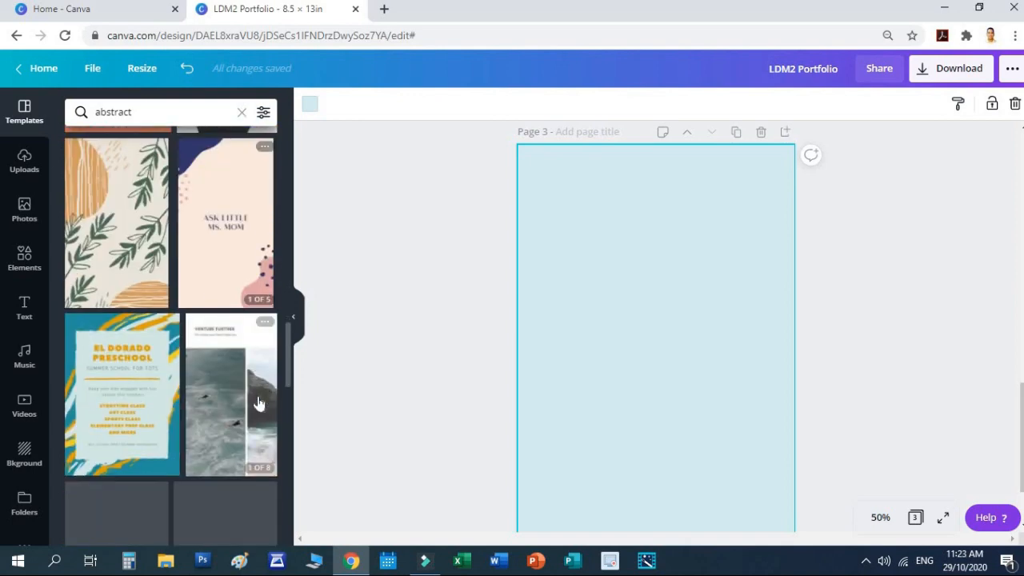
pyautogui.scroll(1, 257, 402)
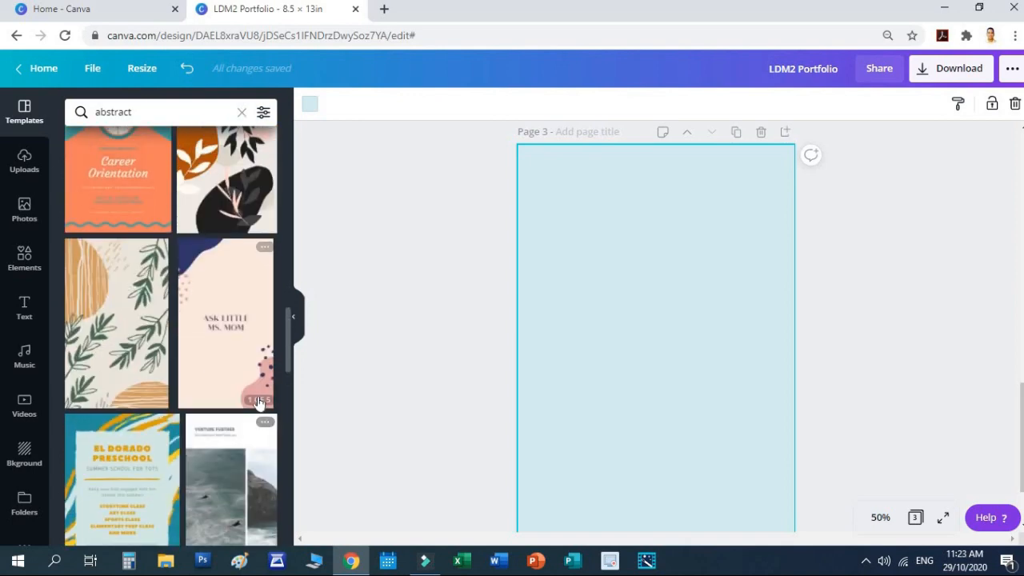
pyautogui.scroll(-4, 258, 403)
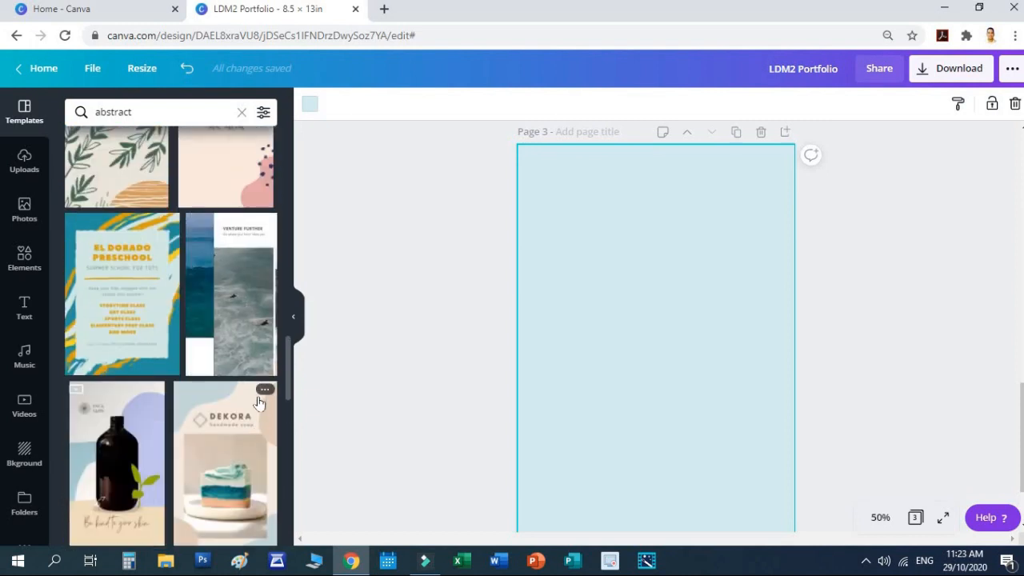
pyautogui.scroll(-1, 345, 441)
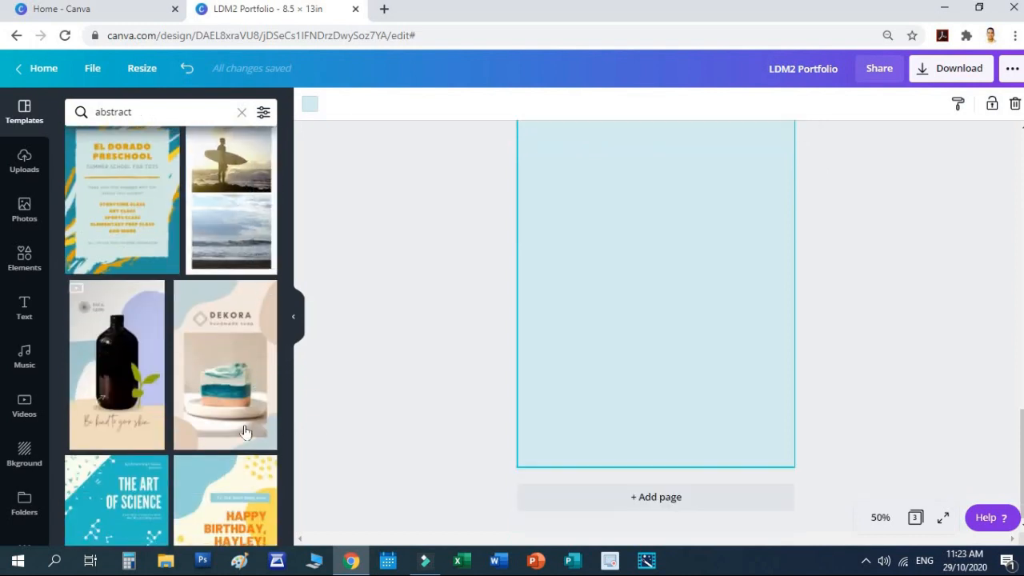
pyautogui.scroll(-1, 254, 478)
pyautogui.scroll(-1, 254, 478)
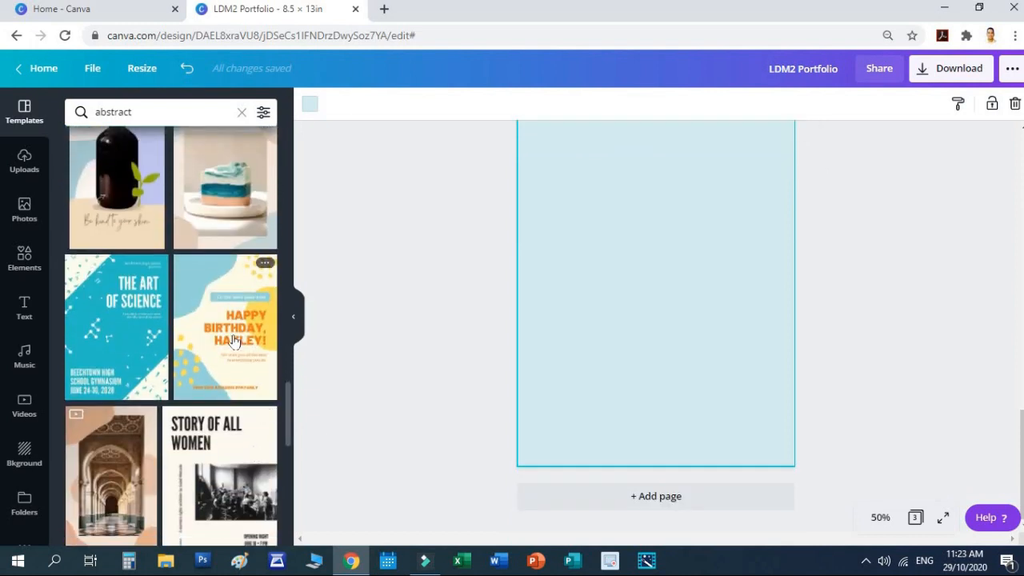
# Step: Apply the Happy Birthday Hayley template to page 3 and delete its tagline and blue bar
pyautogui.moveTo(244, 316); pyautogui.dragTo(612, 236)
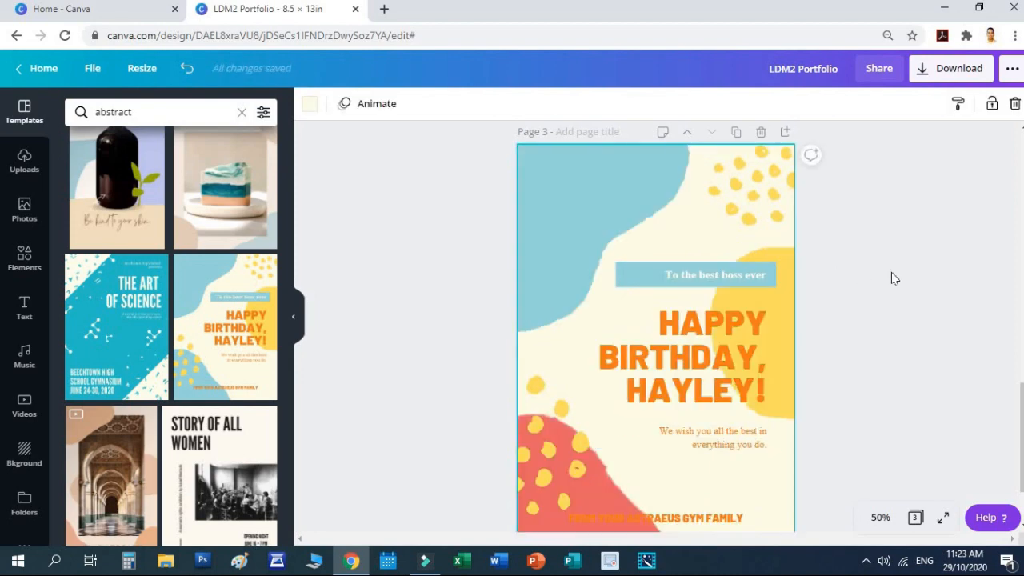
pyautogui.scroll(-2, 883, 279)
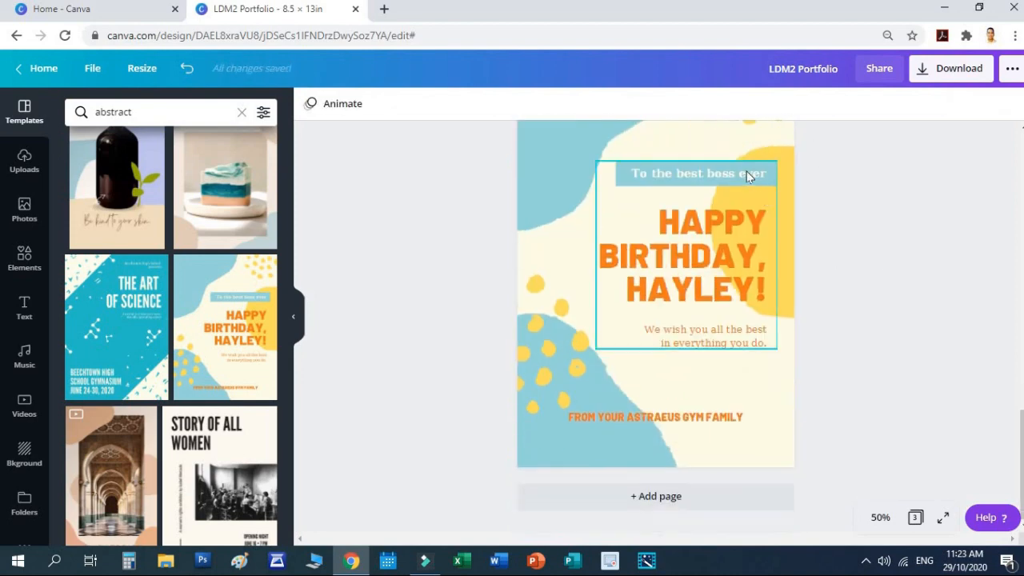
pyautogui.click(747, 173)
pyautogui.press('Delete')
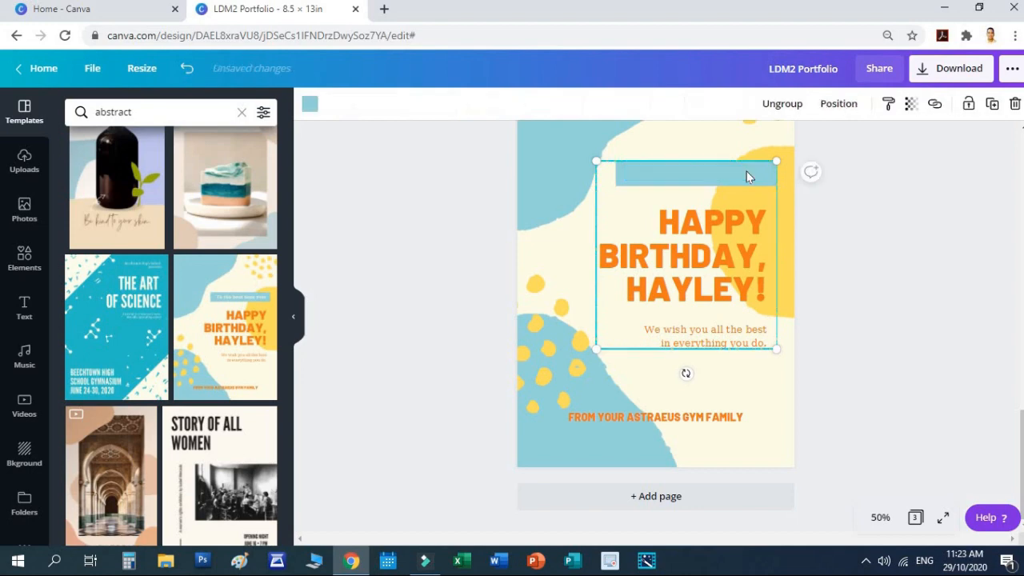
pyautogui.click(721, 180)
pyautogui.press('Delete')
pyautogui.click(919, 225)
# Step: Retitle the heading 'LDM 2 PORTFOLIO' and widen it so PORTFOLIO fits one line
pyautogui.click(661, 230)
pyautogui.click(661, 230)
pyautogui.tripleClick(661, 230)
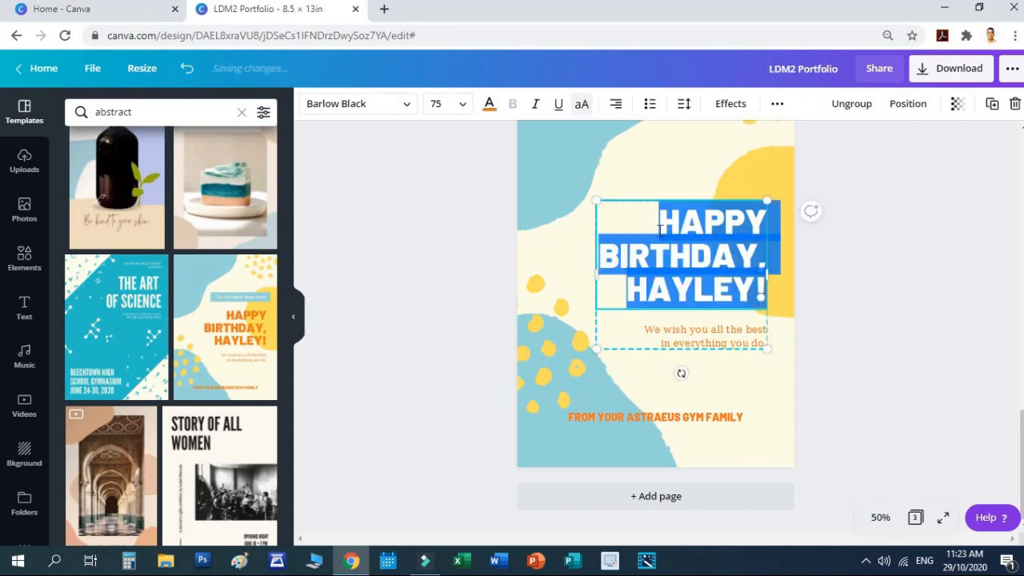
pyautogui.write('LDM 2 PO')
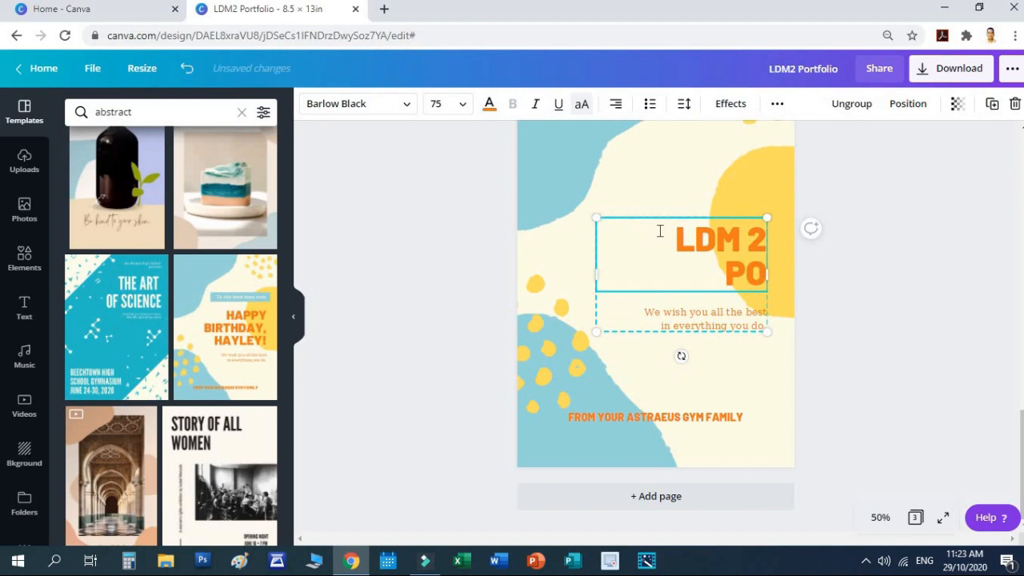
pyautogui.write('RTFOLIO')
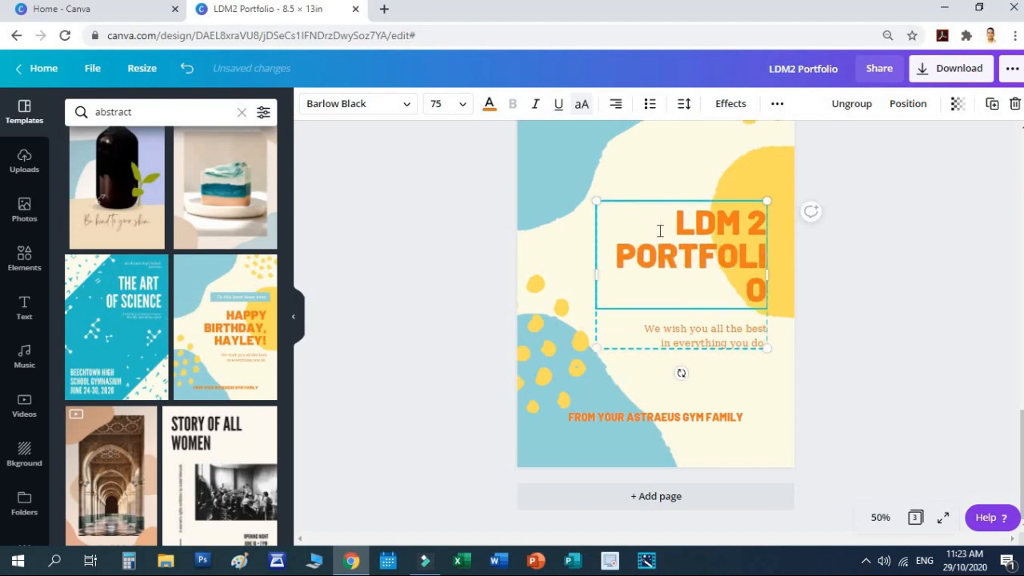
pyautogui.moveTo(591, 276); pyautogui.dragTo(552, 277)
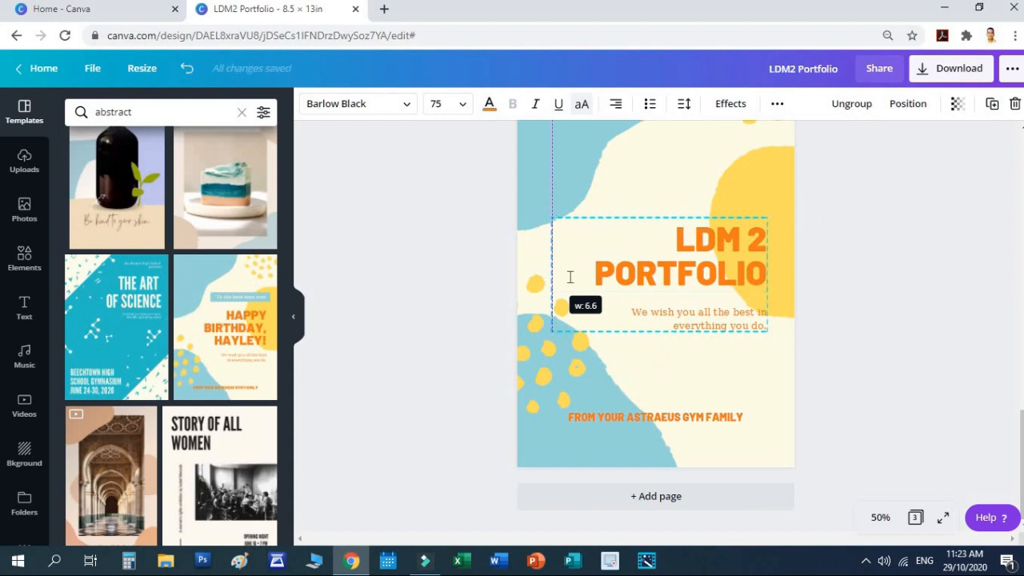
# Step: Change the subtitle to 'Learning Delivery Modalities for Teachers' and widen the title group
pyautogui.click(964, 295)
pyautogui.click(717, 319)
pyautogui.click(717, 320)
pyautogui.tripleClick(718, 320)
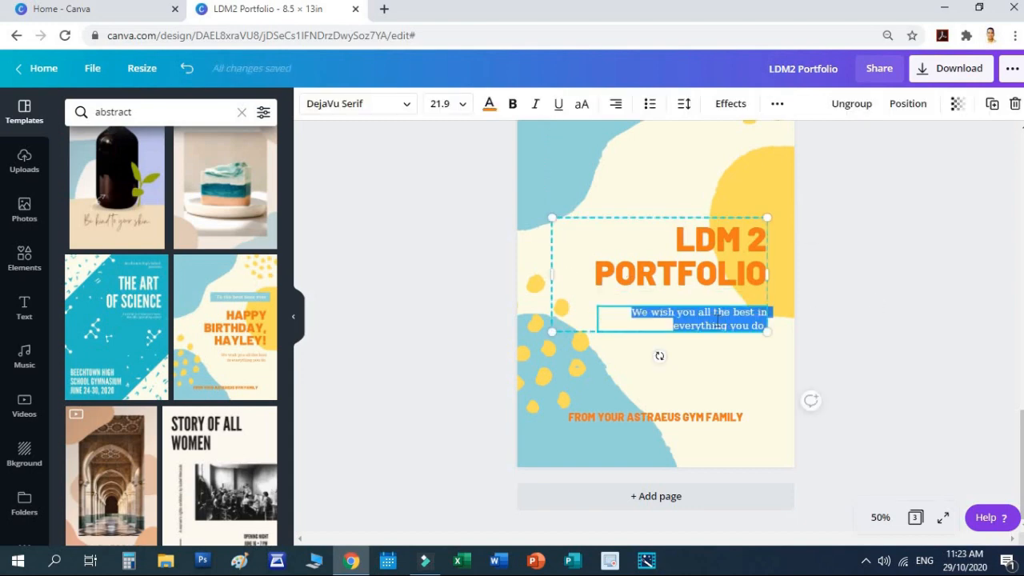
pyautogui.write('Lea')
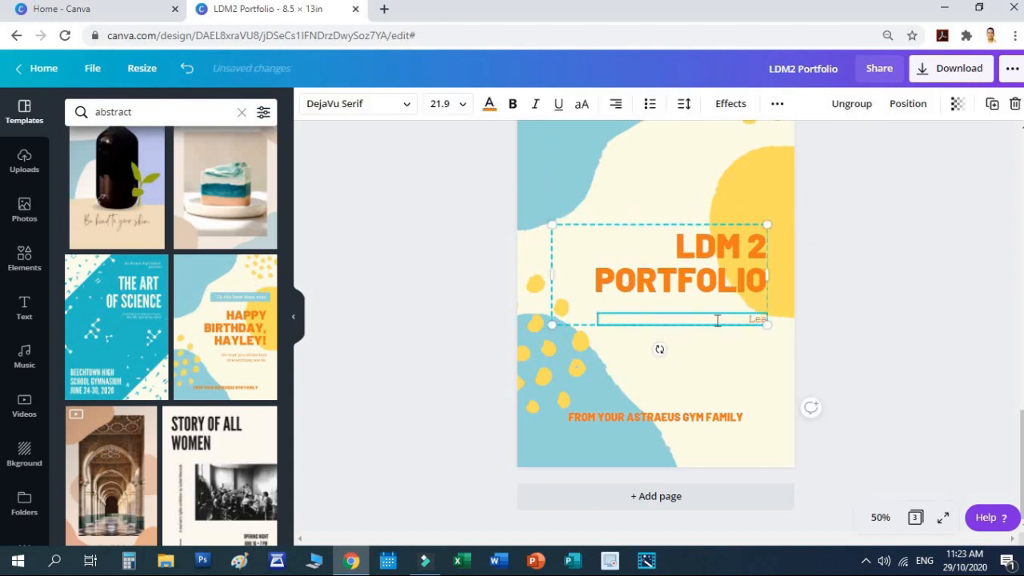
pyautogui.write('rning Delivery Modalities fo')
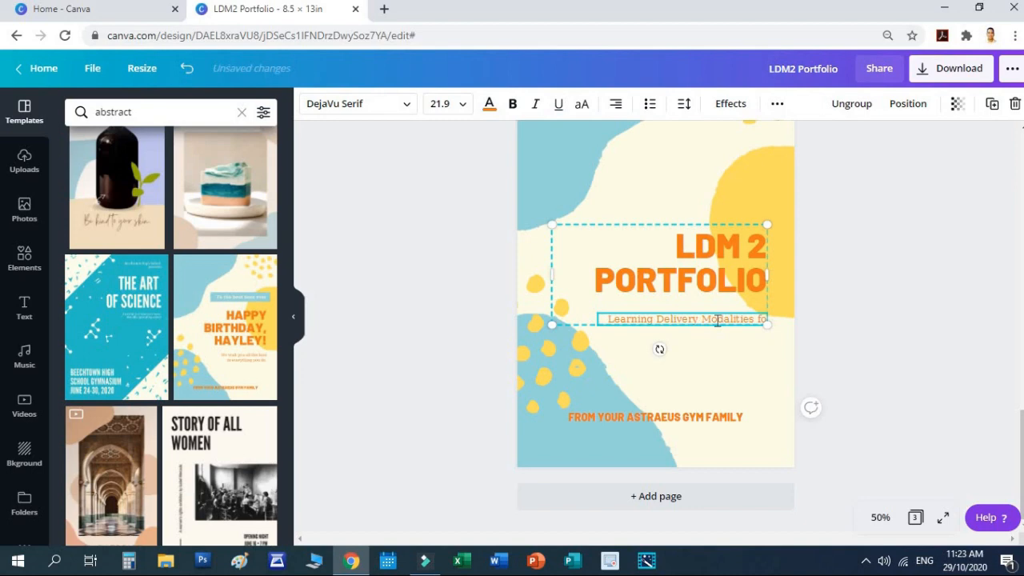
pyautogui.write('r Teachers')
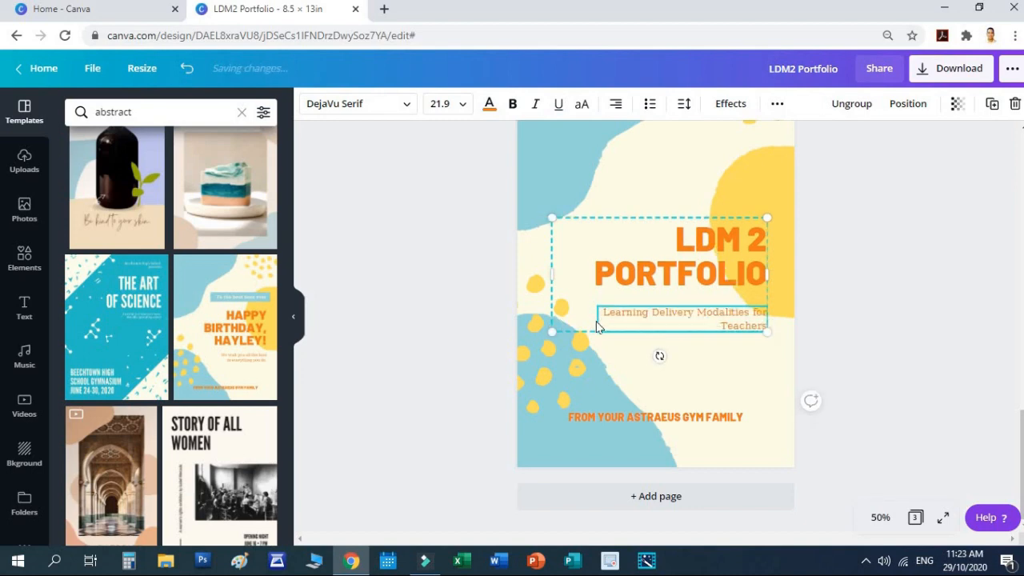
pyautogui.moveTo(768, 274); pyautogui.dragTo(788, 273)
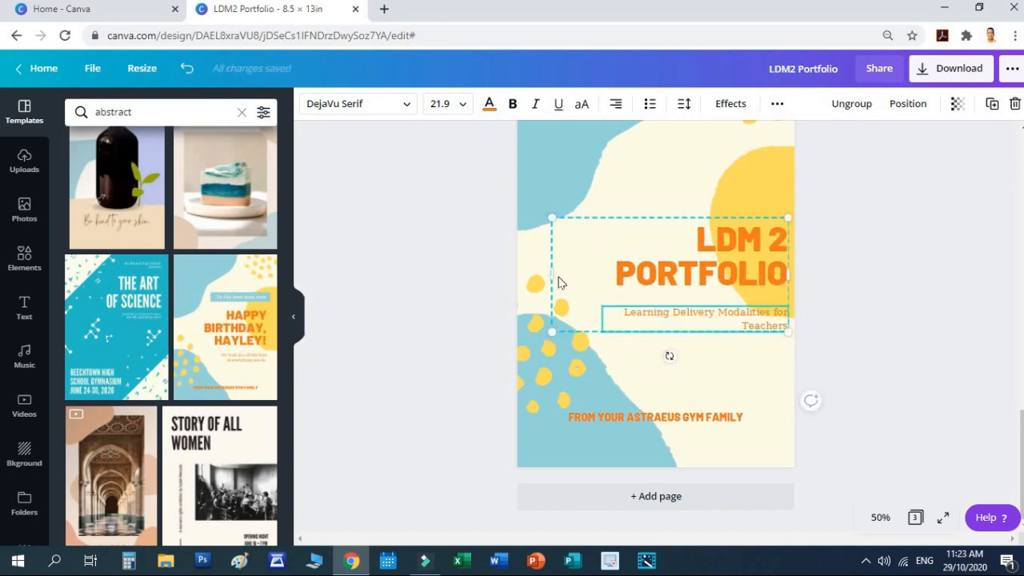
pyautogui.moveTo(550, 276); pyautogui.dragTo(499, 274)
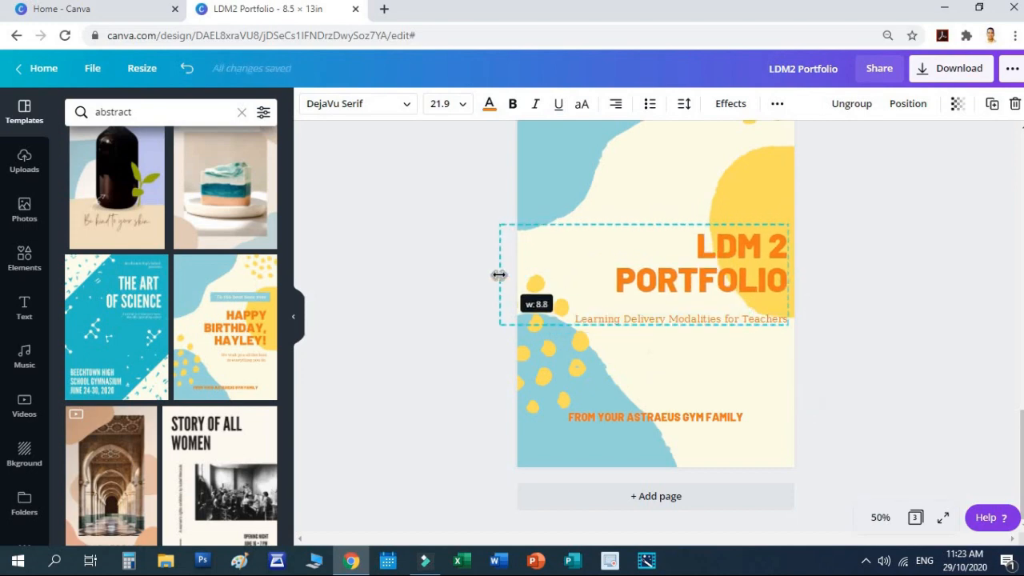
# Step: Clear all text from the subtitle under the heading
pyautogui.click(849, 311)
pyautogui.click(749, 318)
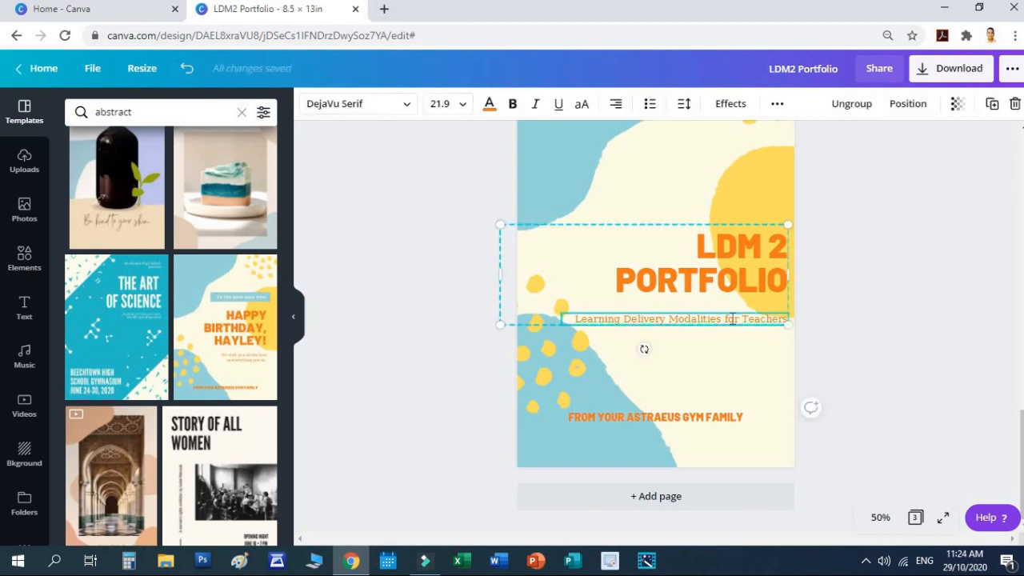
pyautogui.click(814, 340)
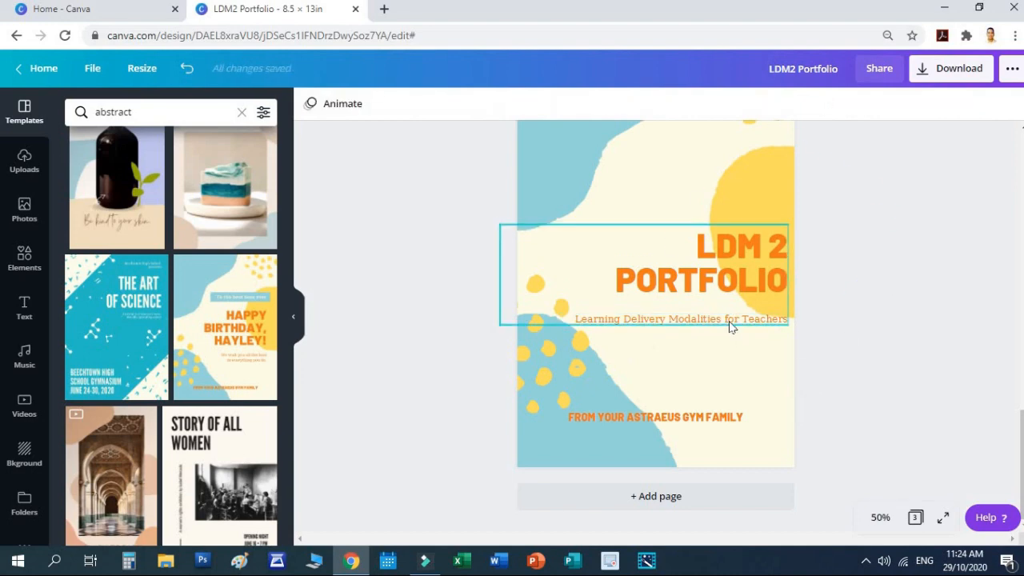
pyautogui.click(730, 324)
pyautogui.doubleClick(730, 320)
pyautogui.hotkey('ctrl', 'a')
pyautogui.press('BackSpace')
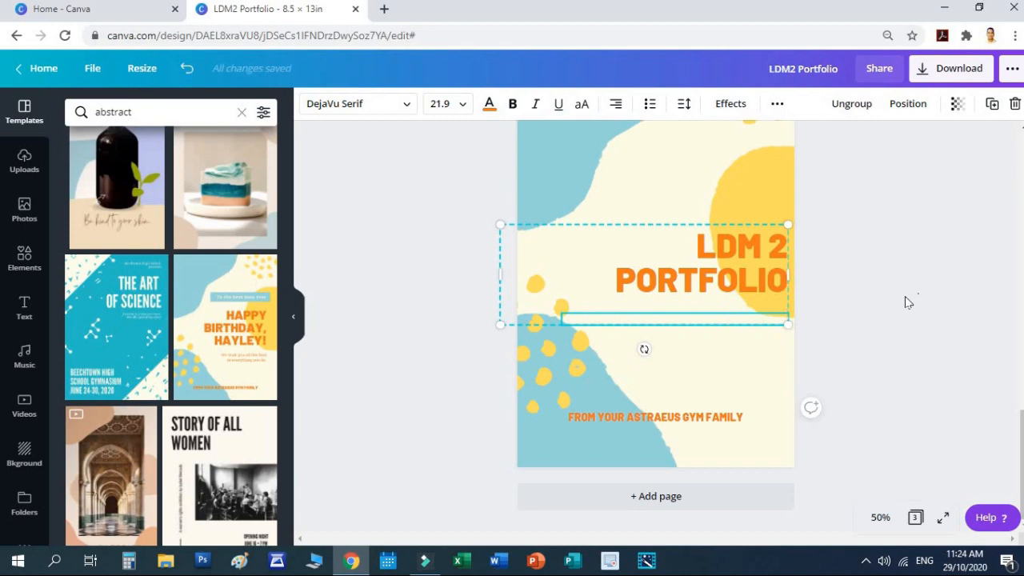
pyautogui.click(906, 302)
# Step: Move the LDM 2 PORTFOLIO title group left and up toward the page centre
pyautogui.click(704, 312)
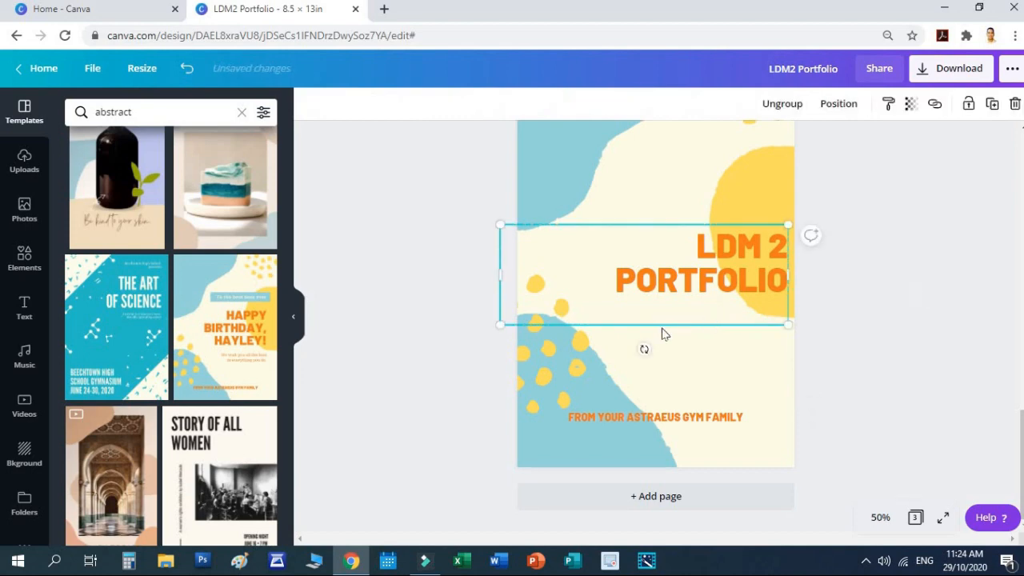
pyautogui.click(840, 301)
pyautogui.moveTo(748, 252); pyautogui.dragTo(692, 238)
pyautogui.click(887, 223)
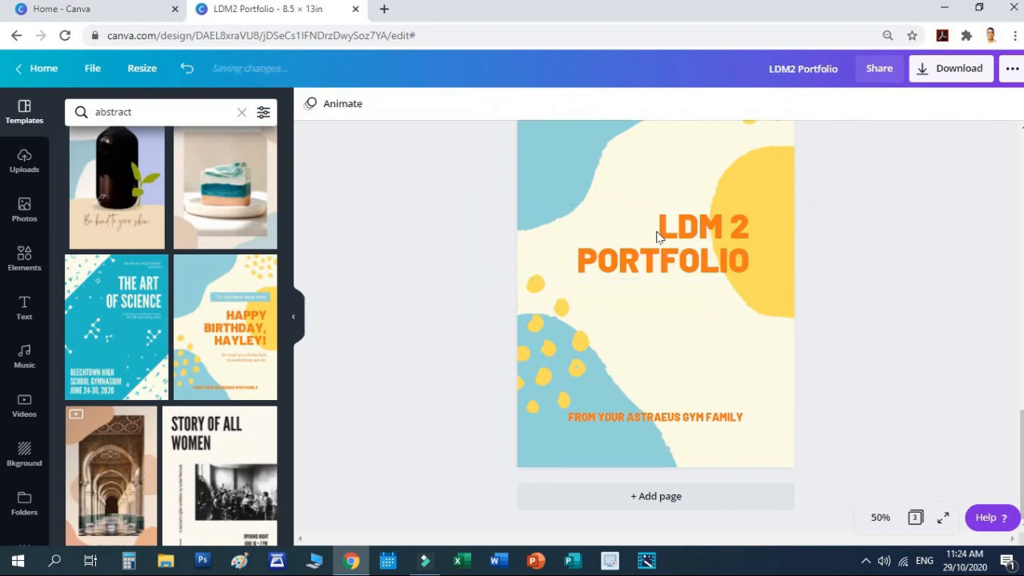
# Step: Add an orange subheading reading 'Learning Delivery Modalities Course for Teachers'
pyautogui.click(24, 309)
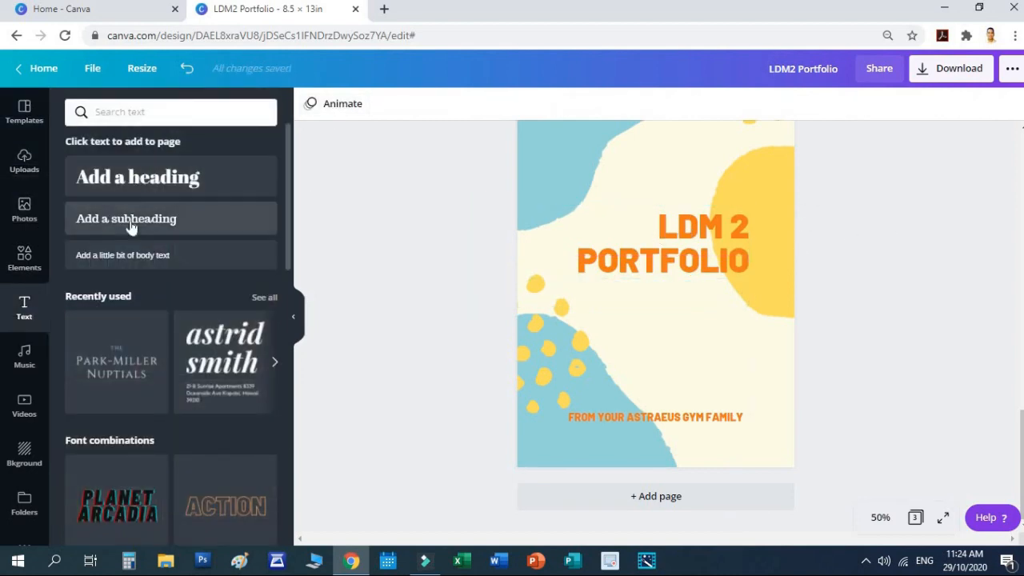
pyautogui.click(131, 222)
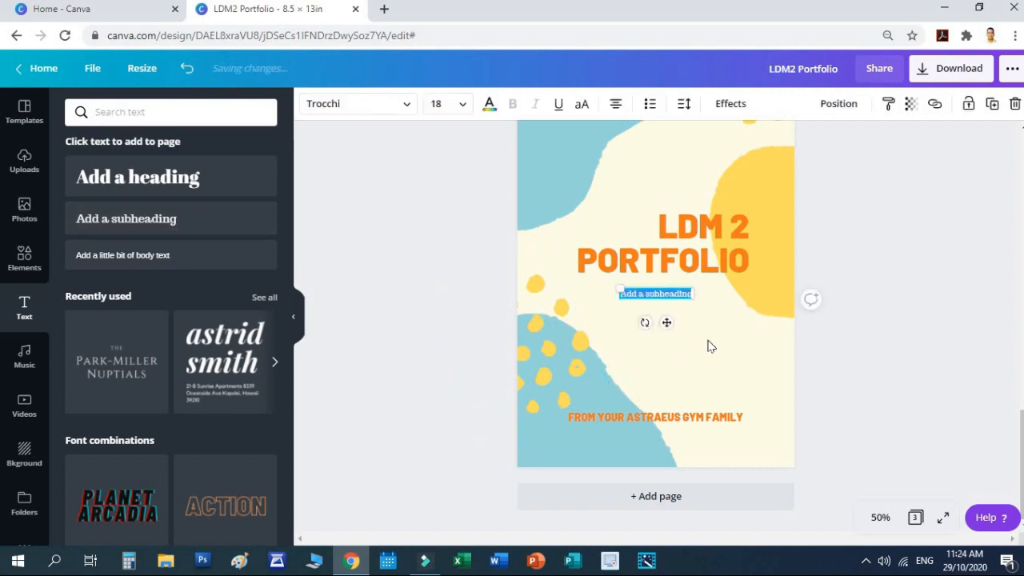
pyautogui.write('Learning')
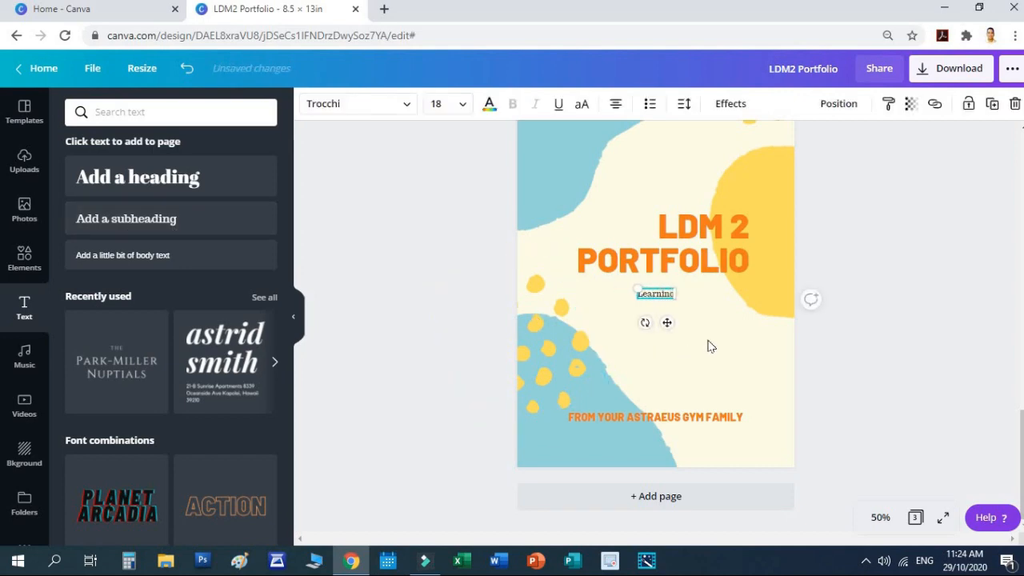
pyautogui.write(' Delivery')
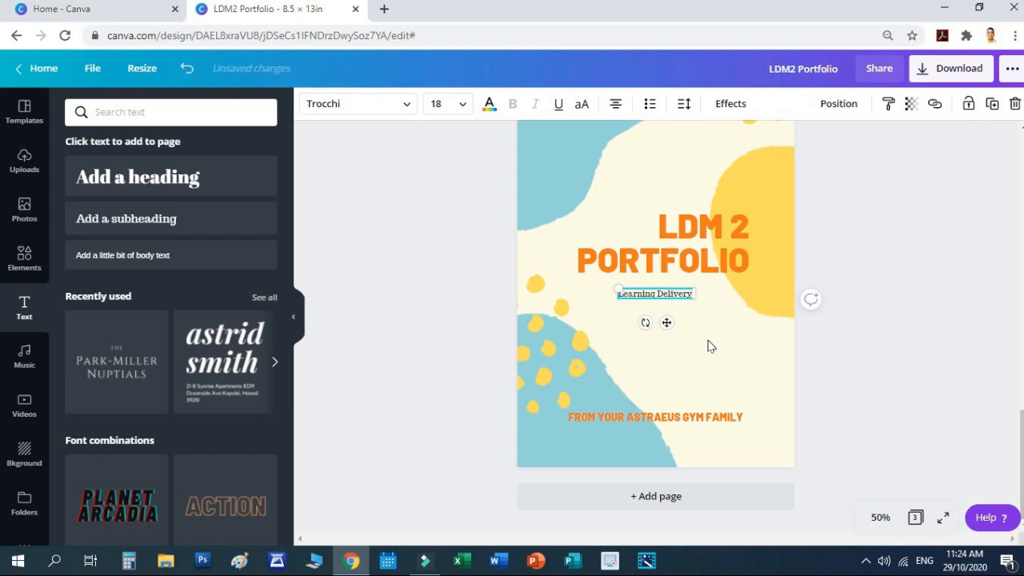
pyautogui.write(' Modalities')
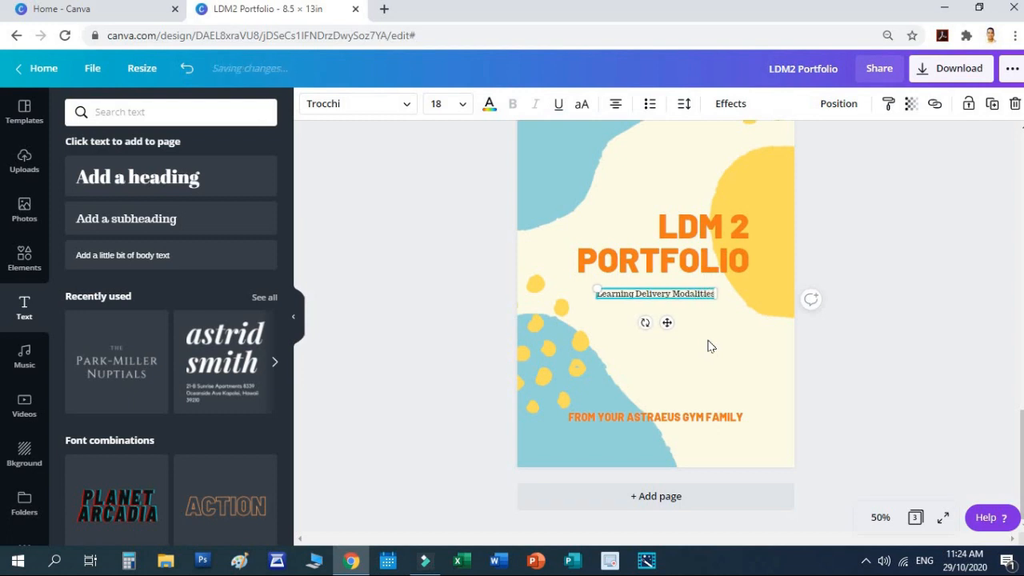
pyautogui.write(' Co')
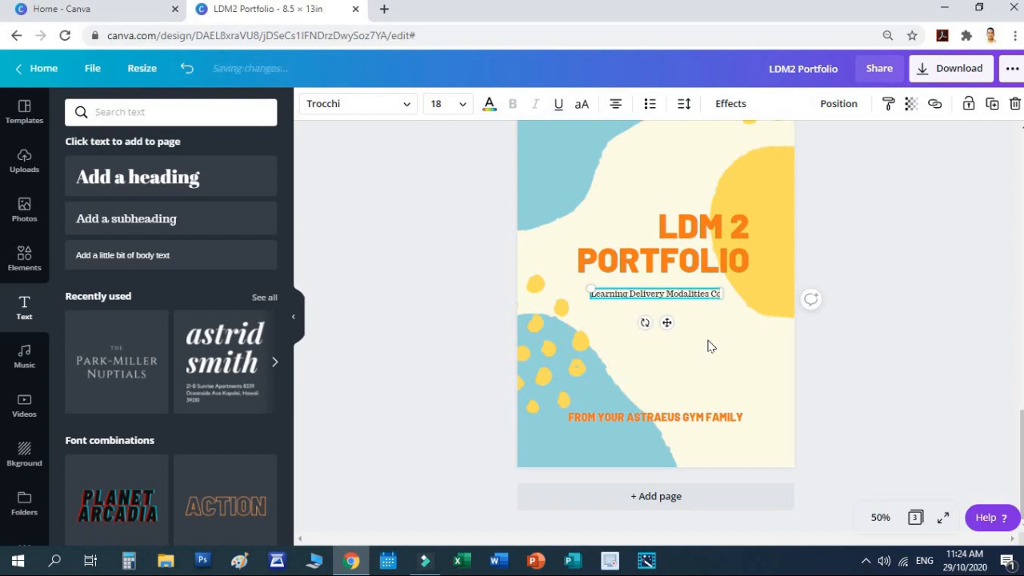
pyautogui.write('urse for Teachers')
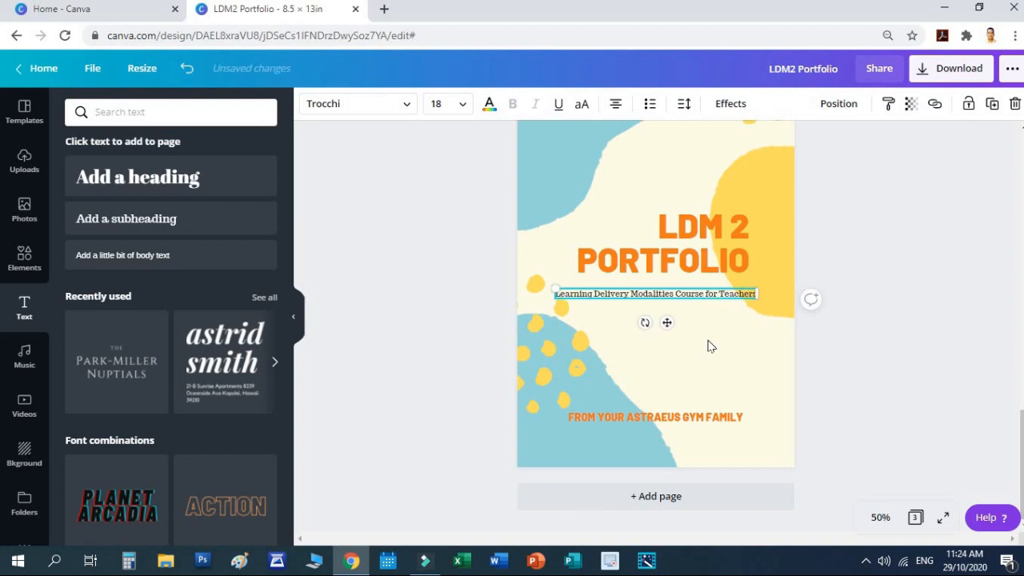
pyautogui.click(488, 104)
pyautogui.click(79, 275)
# Step: Enlarge the orange subheading and place it just under the LDM 2 PORTFOLIO title
pyautogui.moveTo(760, 298); pyautogui.dragTo(786, 305)
pyautogui.click(717, 293)
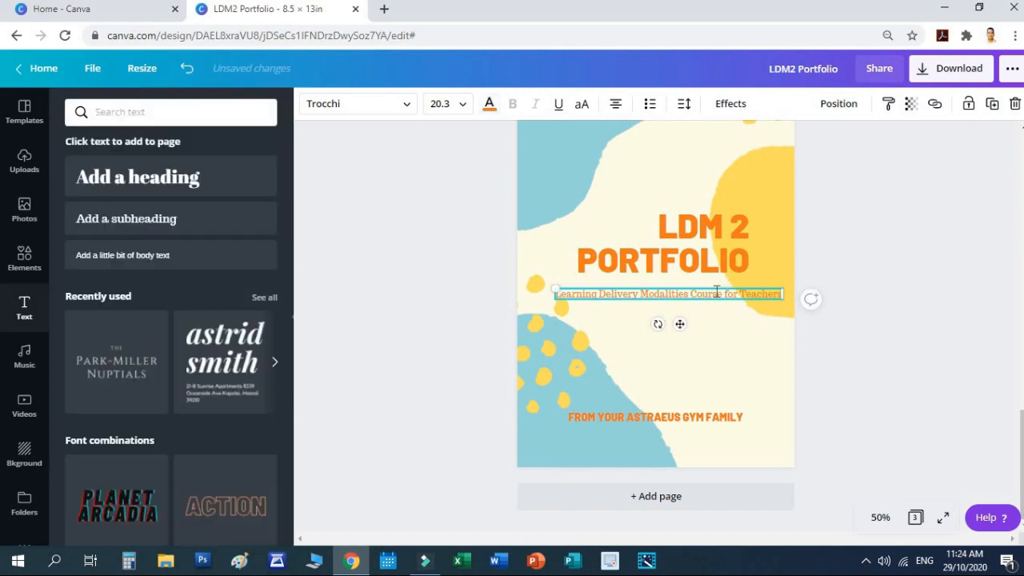
pyautogui.click(848, 377)
pyautogui.moveTo(700, 302); pyautogui.dragTo(749, 292)
pyautogui.click(886, 323)
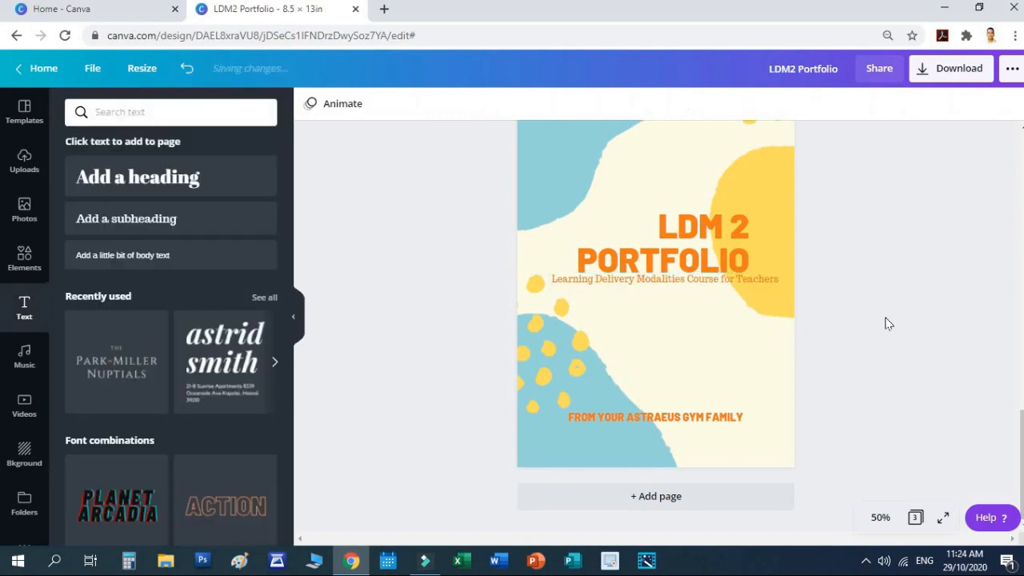
# Step: Try left and centred alignment on the heading, leaving it right-aligned
pyautogui.click(732, 246)
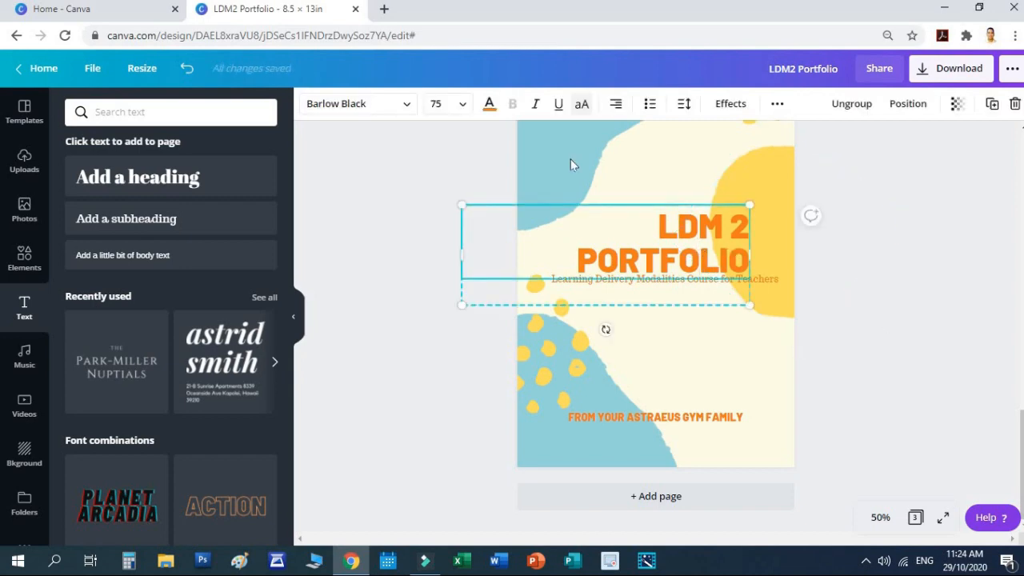
pyautogui.click(611, 106)
pyautogui.click(613, 106)
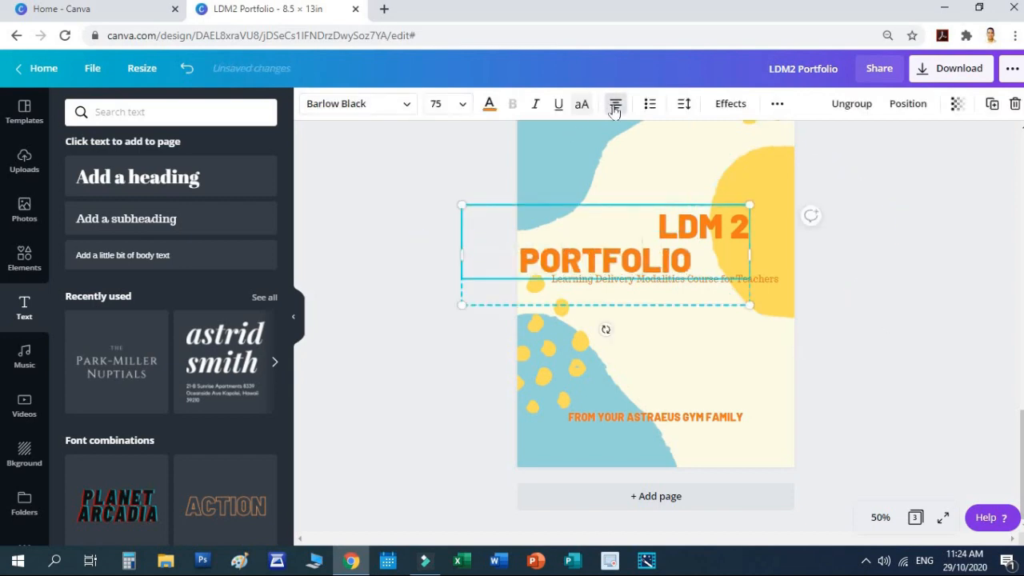
pyautogui.click(613, 107)
pyautogui.click(863, 326)
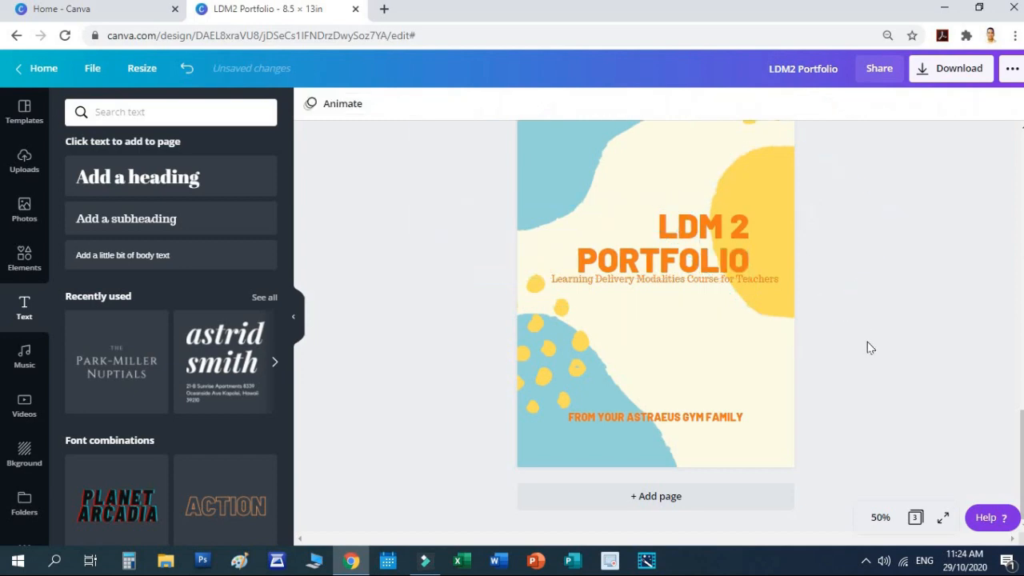
# Step: Move the gym-family line up and retype it as 'PREPARED BY:' with the preparer's name beneath
pyautogui.moveTo(670, 418); pyautogui.dragTo(678, 353)
pyautogui.click(671, 351)
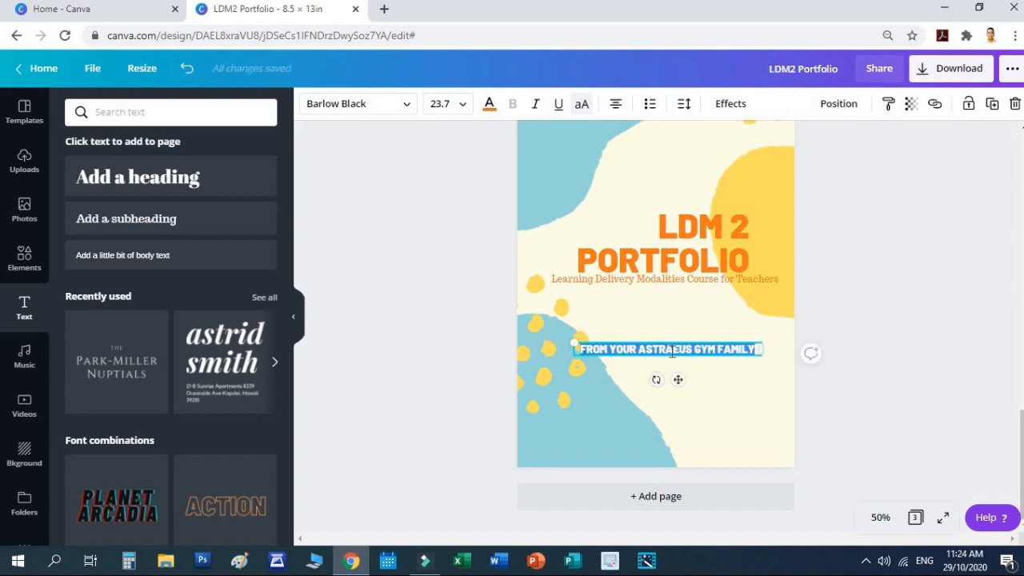
pyautogui.write('F')
pyautogui.write('REPARED BY')
pyautogui.write(':')
pyautogui.press('Return')
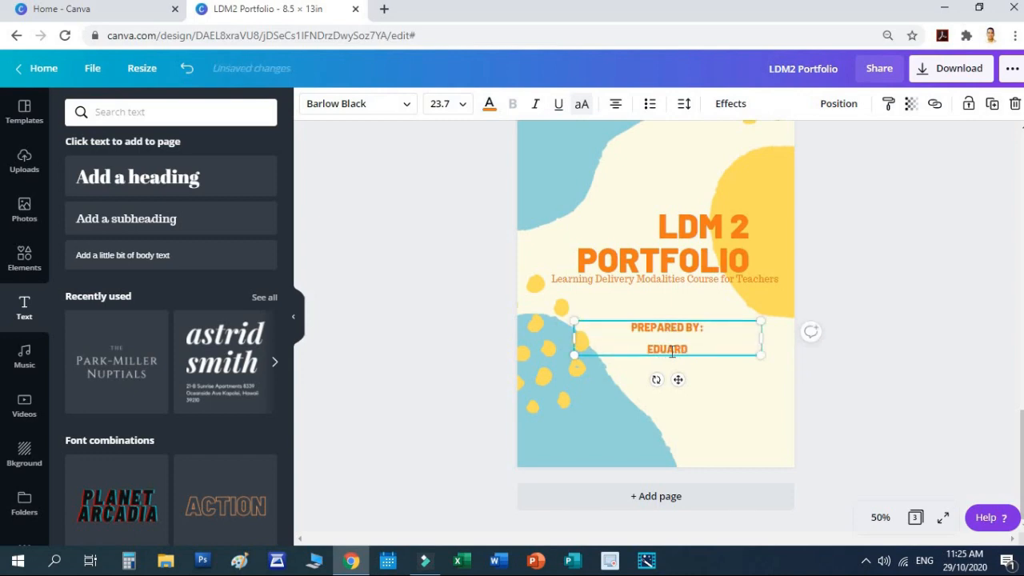
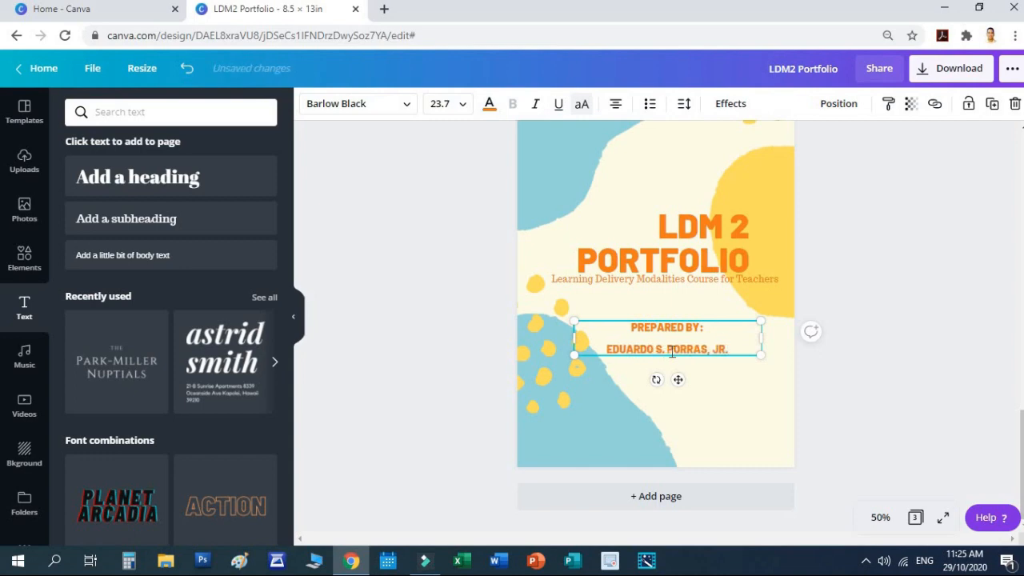
pyautogui.moveTo(729, 349); pyautogui.dragTo(580, 349)
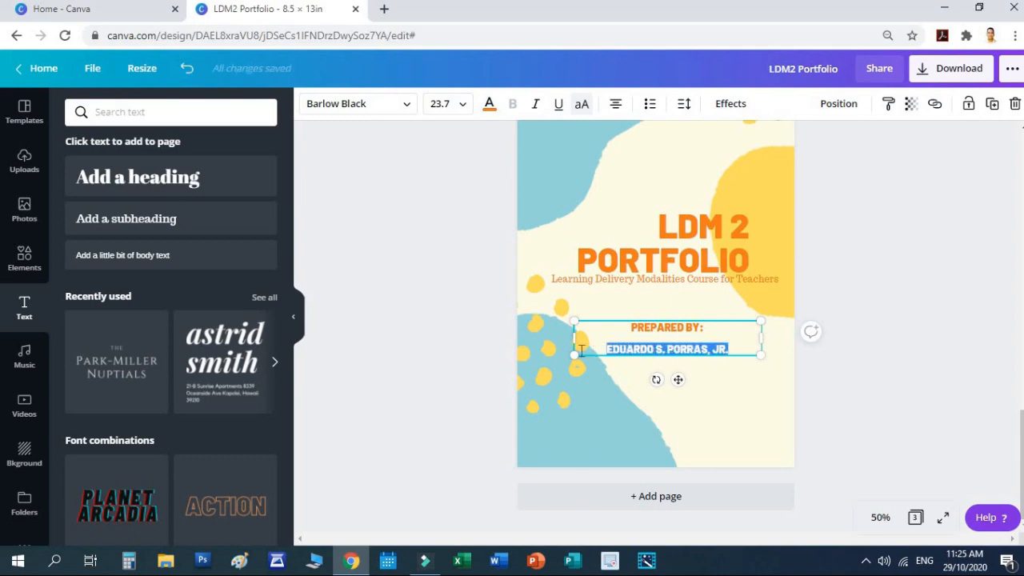
pyautogui.write('JUAN G.')
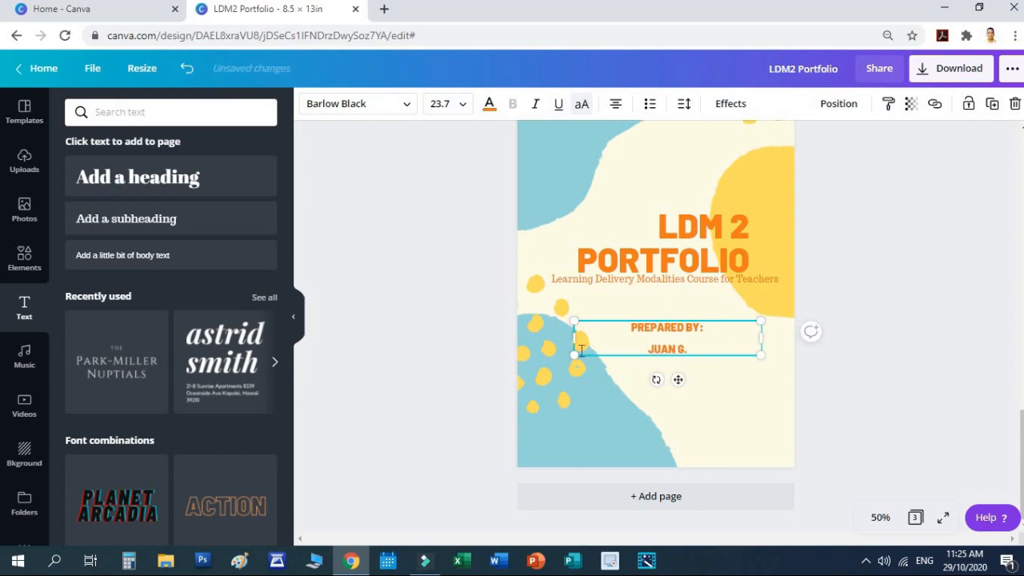
pyautogui.write(' DELA CRTUZ')
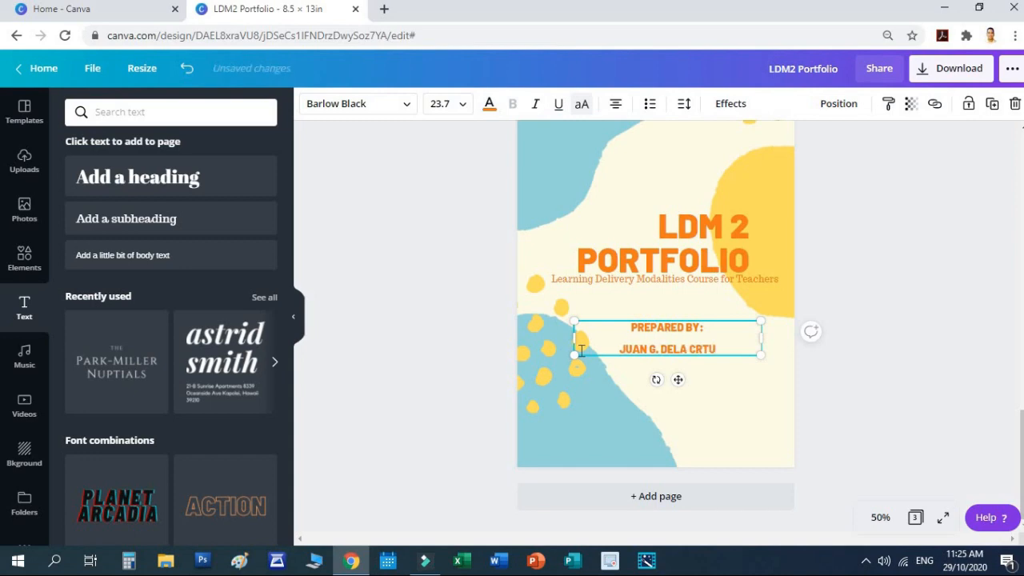
pyautogui.press('BackSpace')
pyautogui.press('BackSpace')
pyautogui.press('BackSpace')
pyautogui.write('UZ')
# Step: Enlarge the PREPARED BY: credit box and move it lower on page 3
pyautogui.click(914, 373)
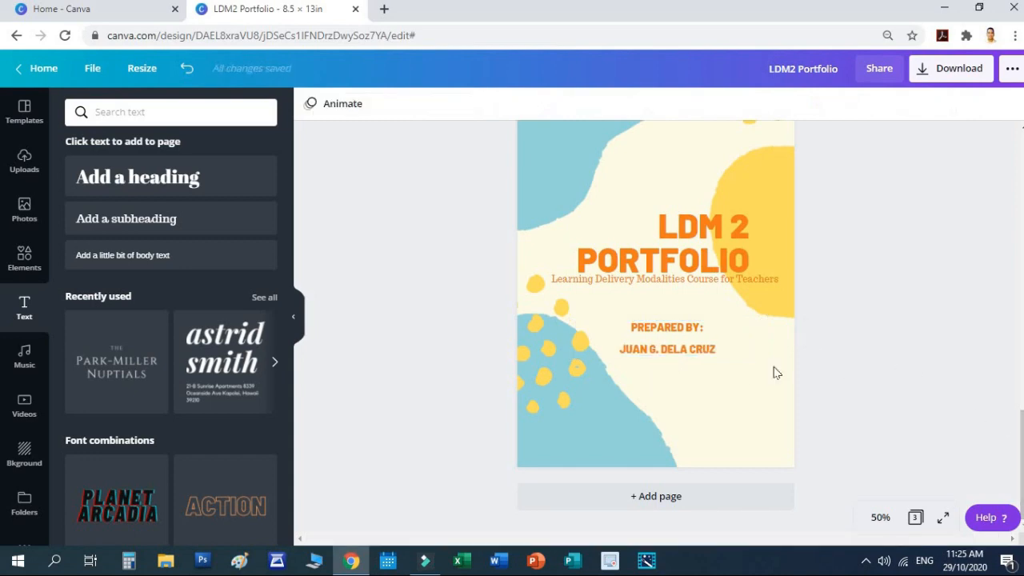
pyautogui.click(673, 351)
pyautogui.moveTo(759, 354); pyautogui.dragTo(788, 359)
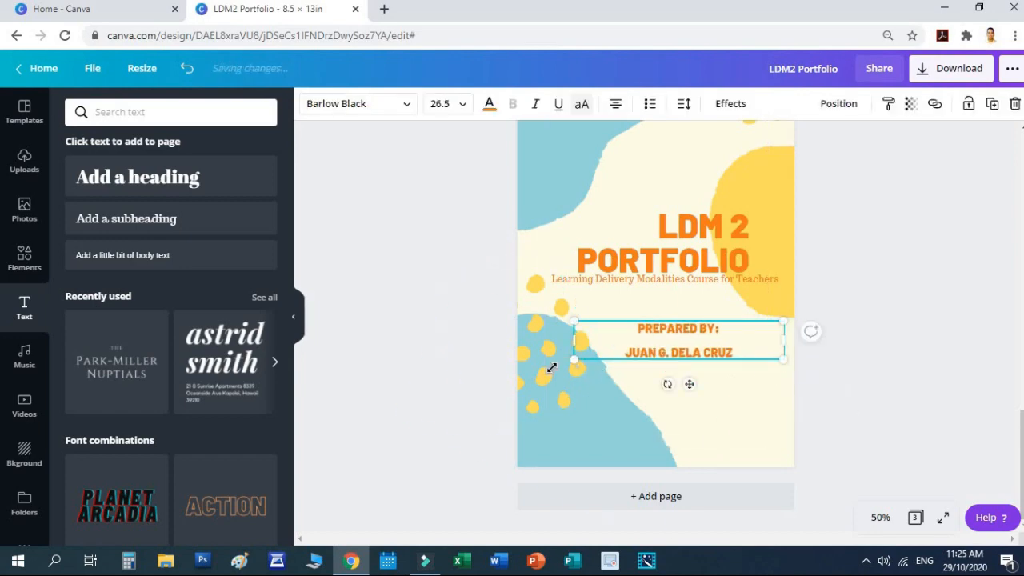
pyautogui.moveTo(572, 360); pyautogui.dragTo(563, 366)
pyautogui.click(864, 349)
pyautogui.moveTo(686, 346); pyautogui.dragTo(682, 364)
pyautogui.click(848, 388)
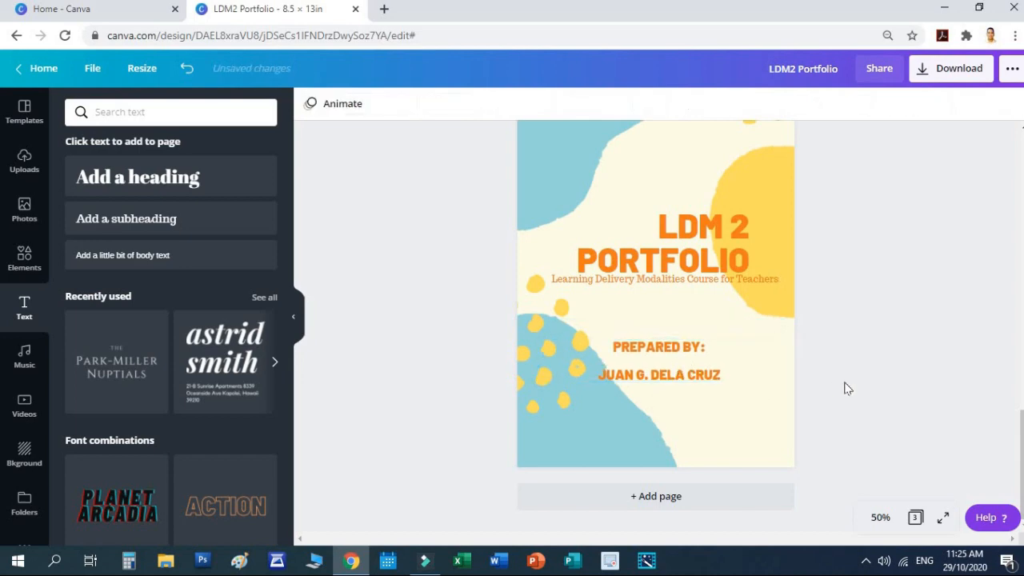
pyautogui.scroll(3, 845, 387)
pyautogui.scroll(4, 716, 338)
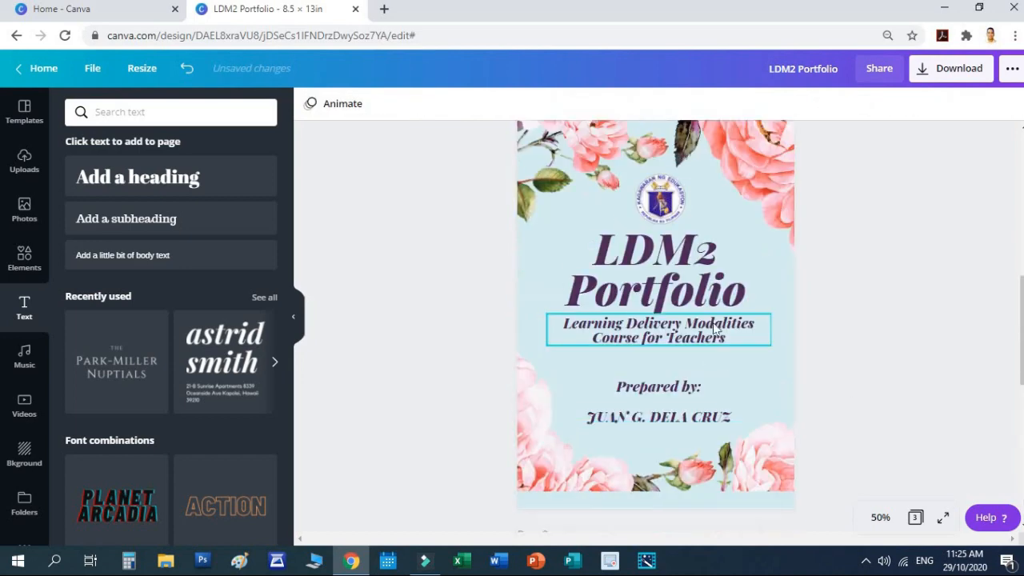
# Step: Copy the DepEd seal onto page 3, enlarge it, and center it above the LDM 2 title
pyautogui.click(660, 198)
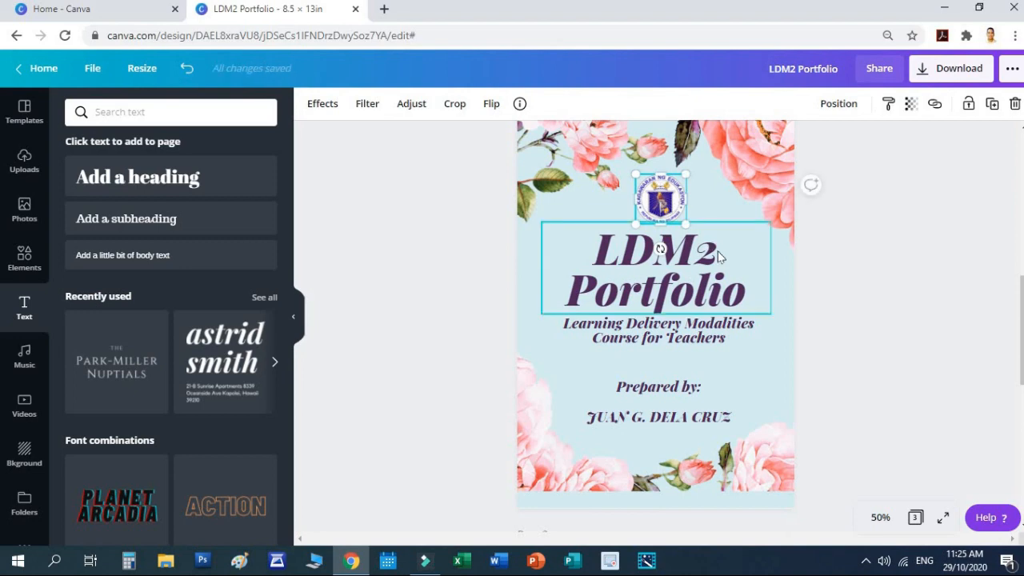
pyautogui.scroll(-5, 717, 251)
pyautogui.click(897, 256)
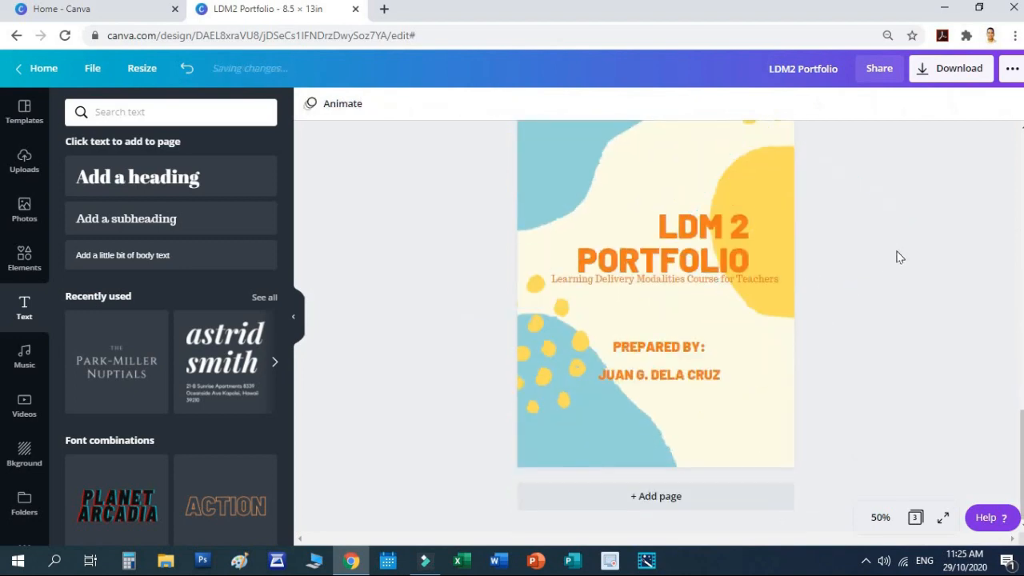
pyautogui.hotkey('ctrl', 'v')
pyautogui.click(892, 253)
pyautogui.scroll(2, 891, 252)
pyautogui.scroll(-2, 887, 256)
pyautogui.click(669, 164)
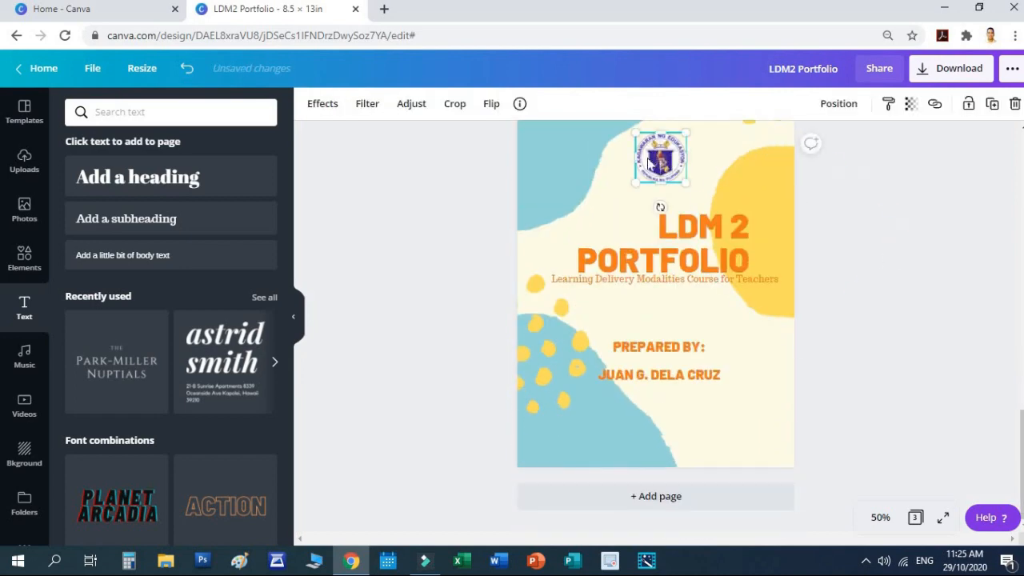
pyautogui.scroll(2, 640, 224)
pyautogui.moveTo(633, 234); pyautogui.dragTo(621, 219)
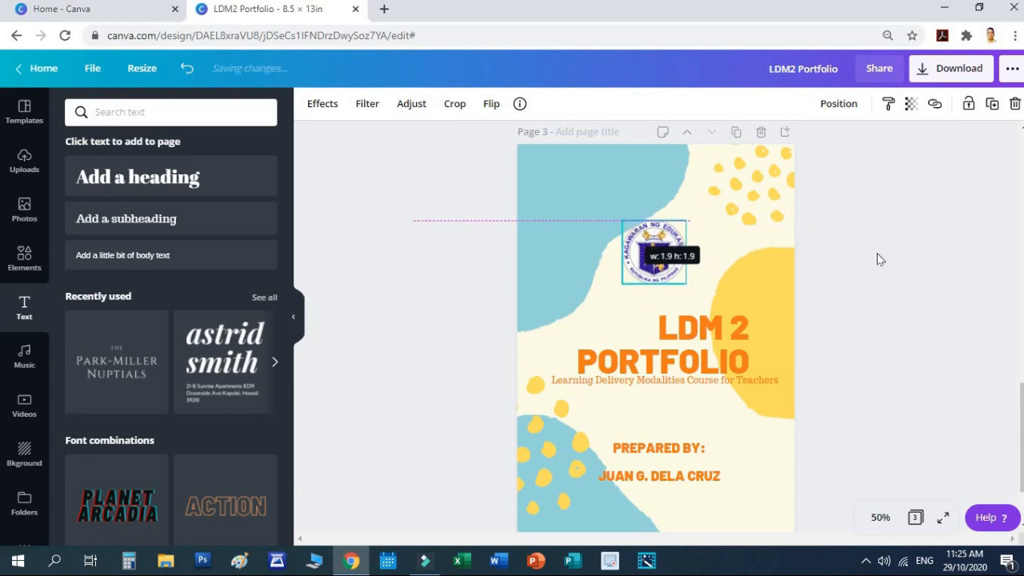
pyautogui.click(875, 258)
pyautogui.moveTo(676, 254); pyautogui.dragTo(669, 250)
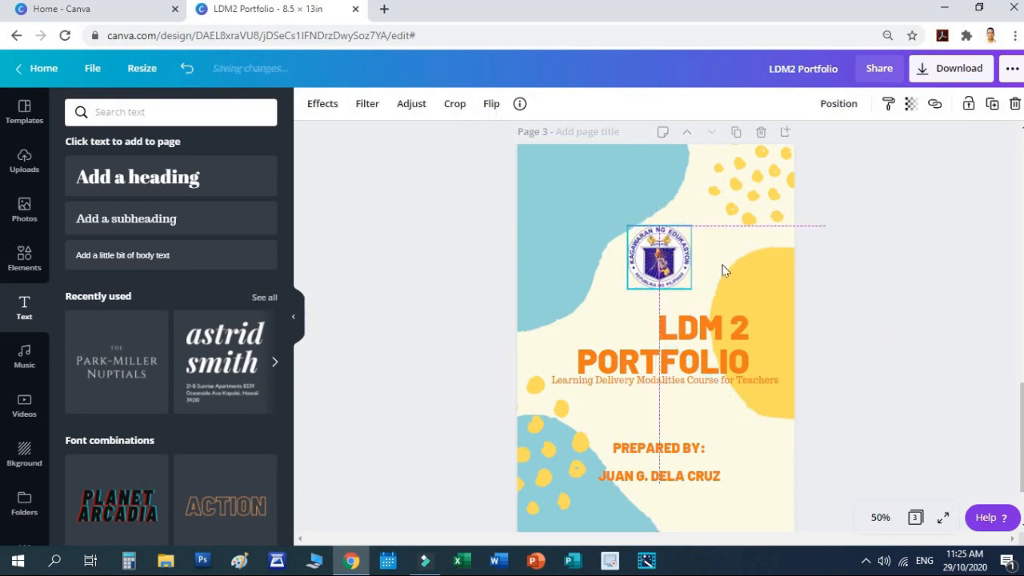
pyautogui.click(941, 313)
# Step: Copy the DepED logo from the pink cover onto page 3, below the author's name
pyautogui.scroll(-2, 942, 315)
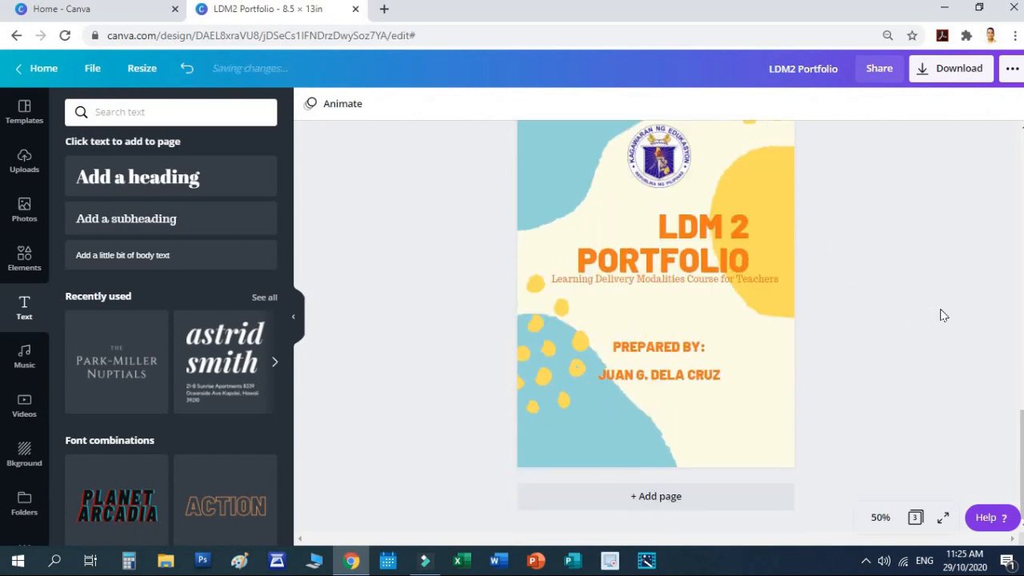
pyautogui.scroll(10, 941, 315)
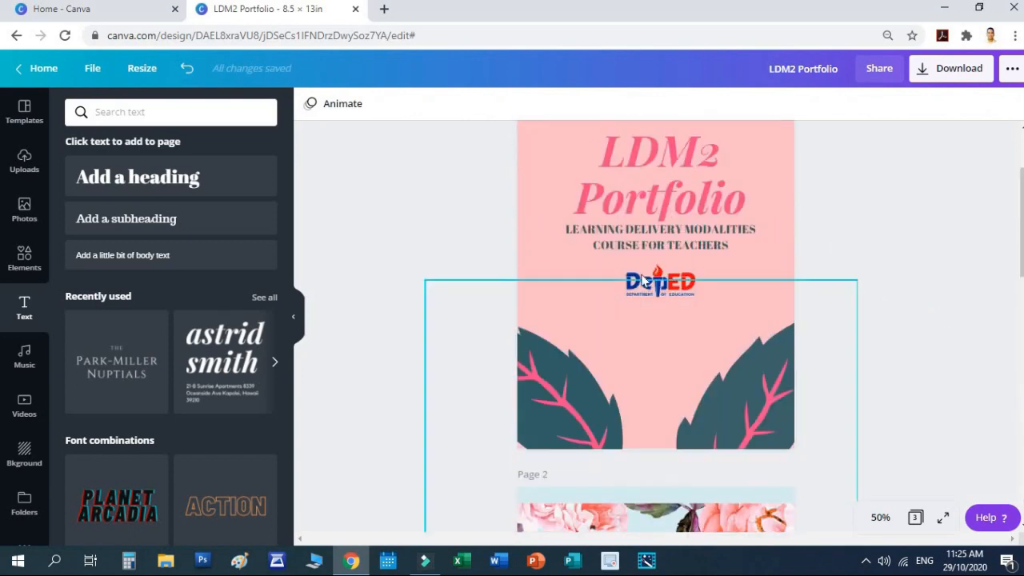
pyautogui.click(645, 280)
pyautogui.scroll(-10, 888, 333)
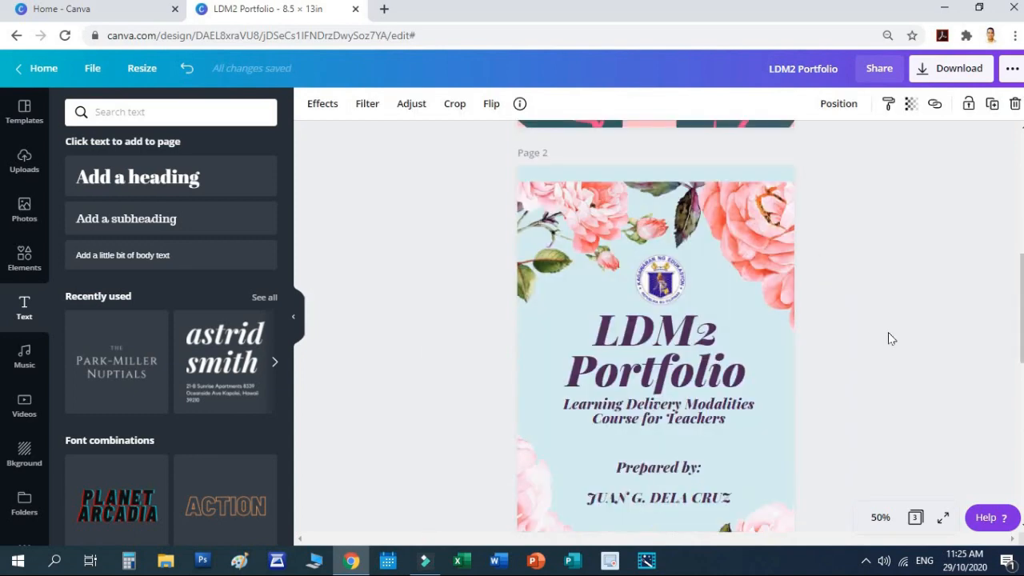
pyautogui.click(885, 388)
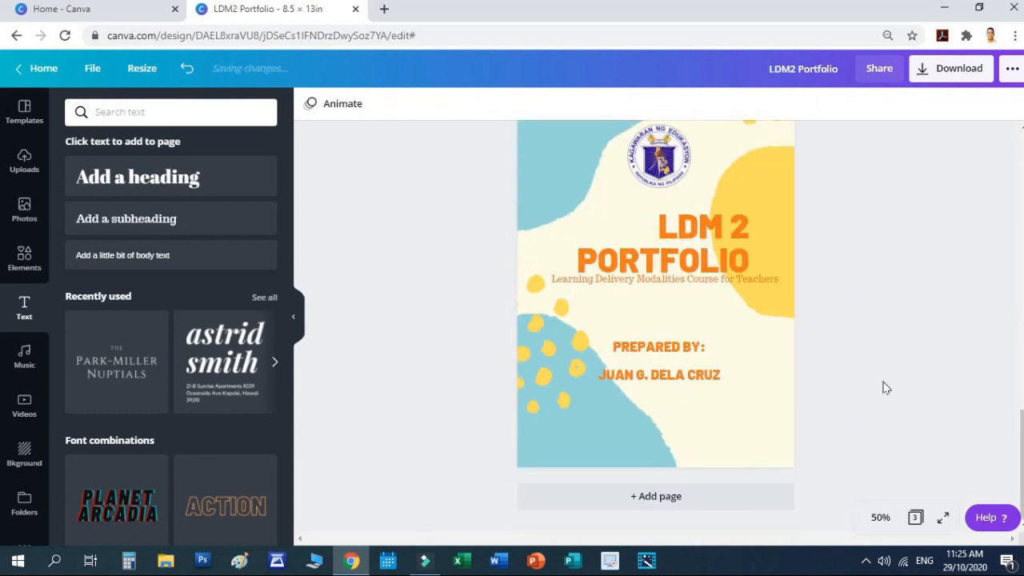
pyautogui.hotkey('ctrl', 'v')
pyautogui.moveTo(664, 304); pyautogui.dragTo(679, 410)
pyautogui.click(899, 350)
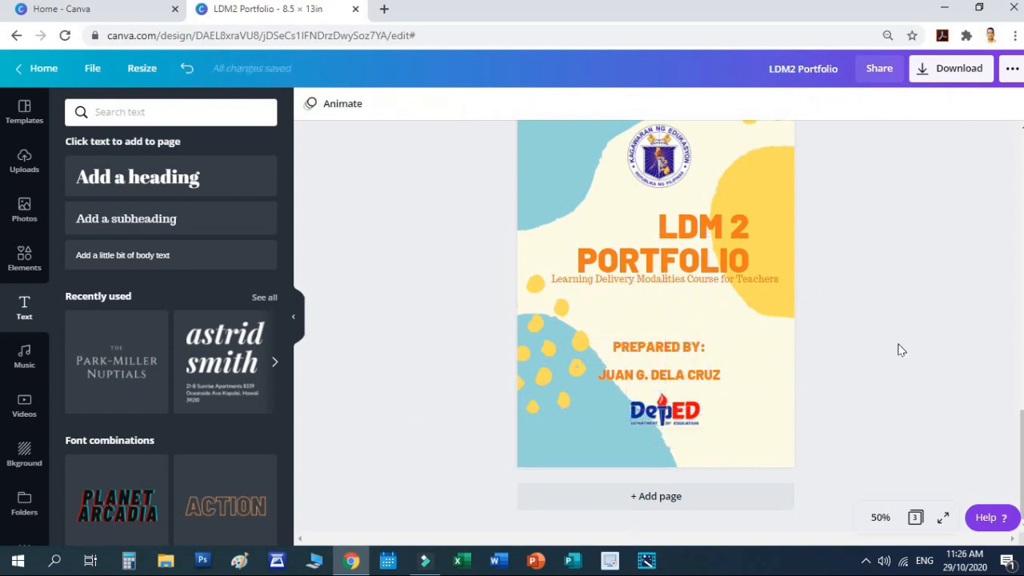
# Step: Review the pages and bring up Canva's download options
pyautogui.scroll(1, 901, 346)
pyautogui.scroll(-1, 902, 344)
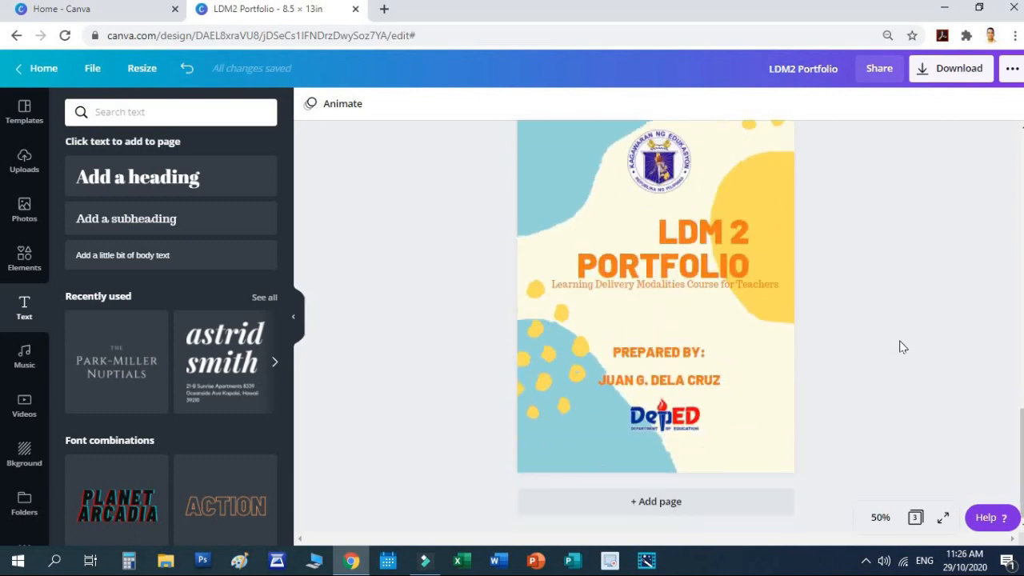
pyautogui.scroll(5, 905, 339)
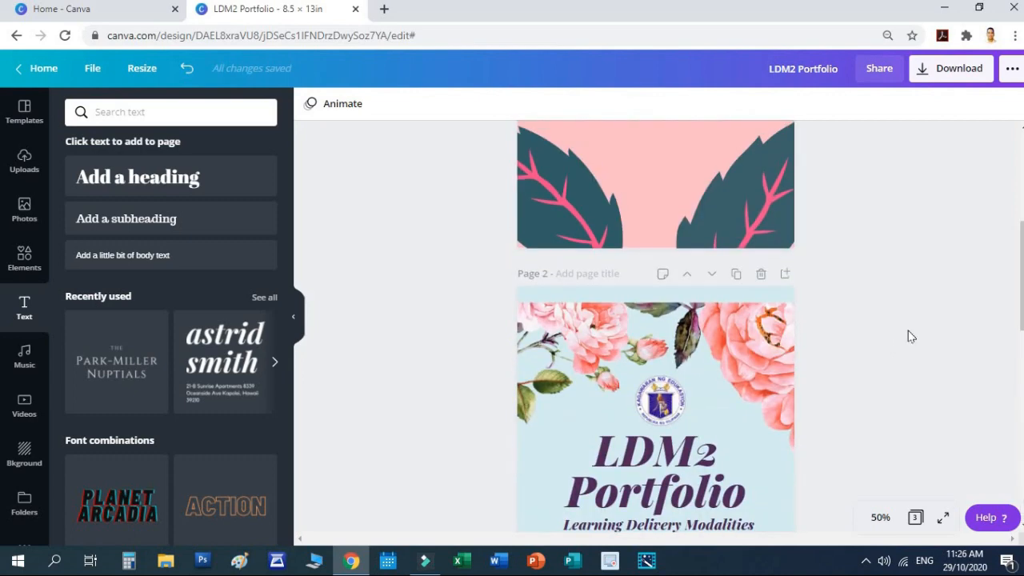
pyautogui.scroll(-10, 883, 318)
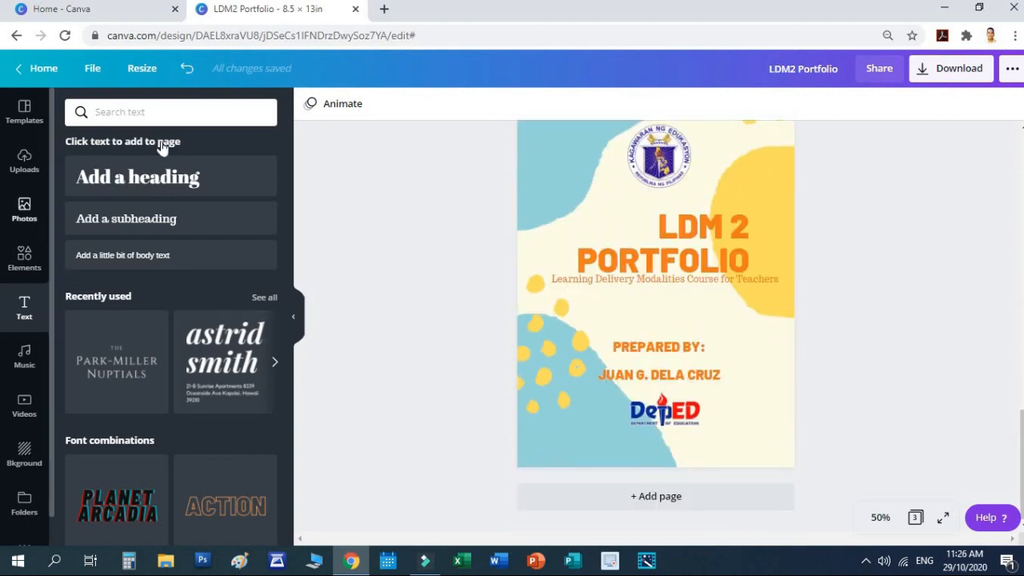
pyautogui.click(944, 75)
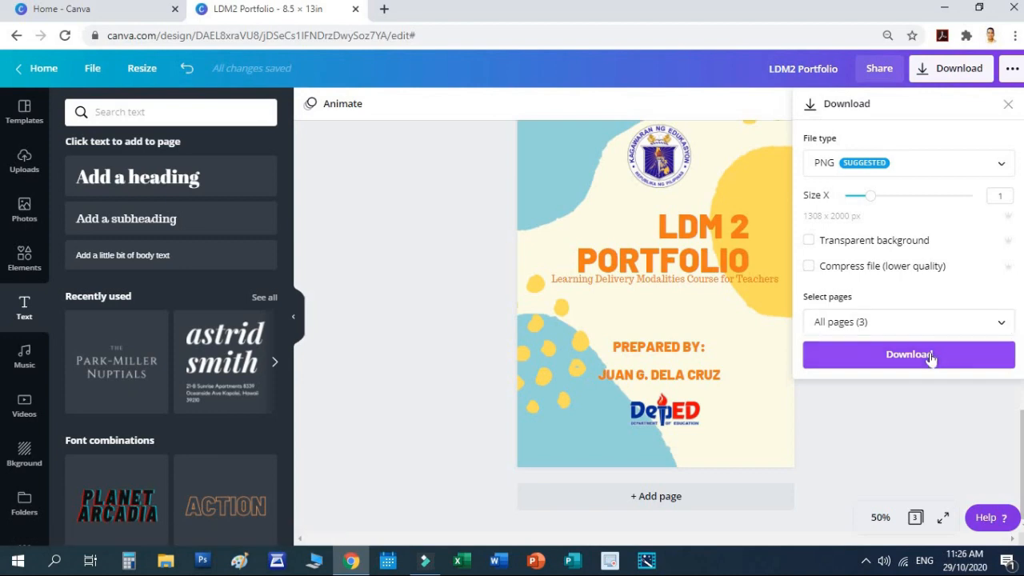
# Step: Download all three pages as PNG and dismiss the 'You saved your design!' message
pyautogui.click(930, 352)
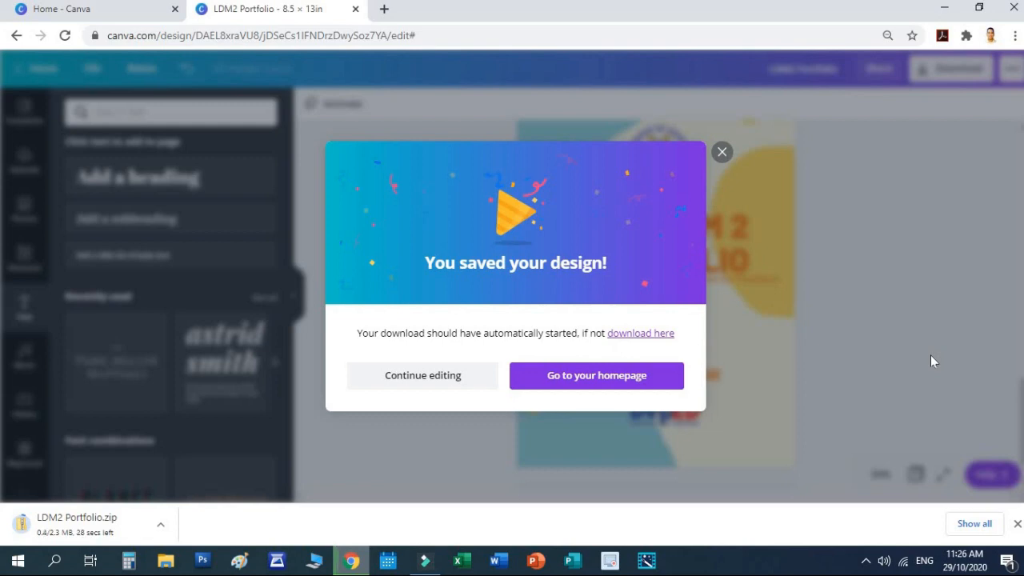
pyautogui.click(722, 151)
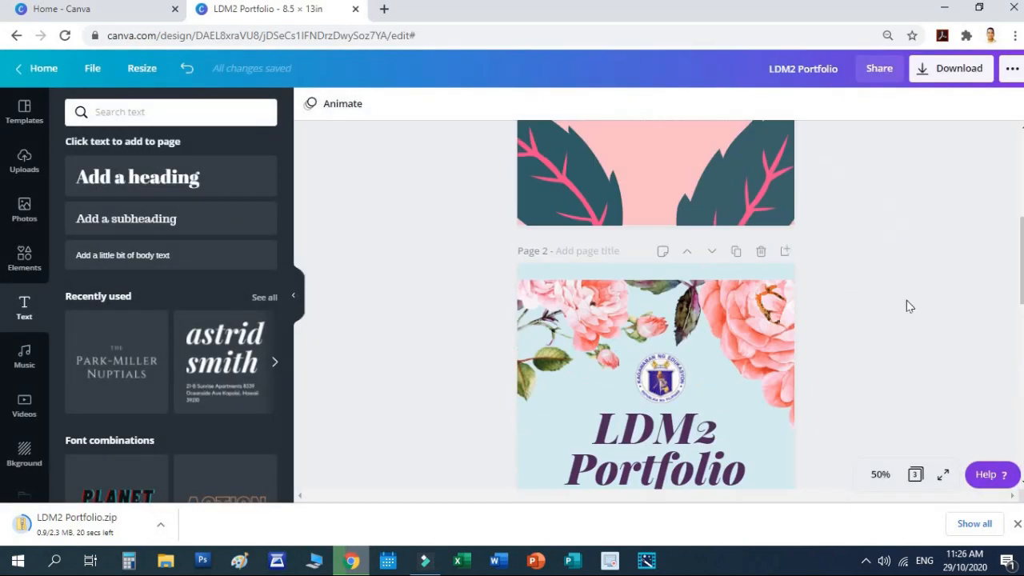
# Step: Add a blank fourth page to the design
pyautogui.scroll(-8, 907, 306)
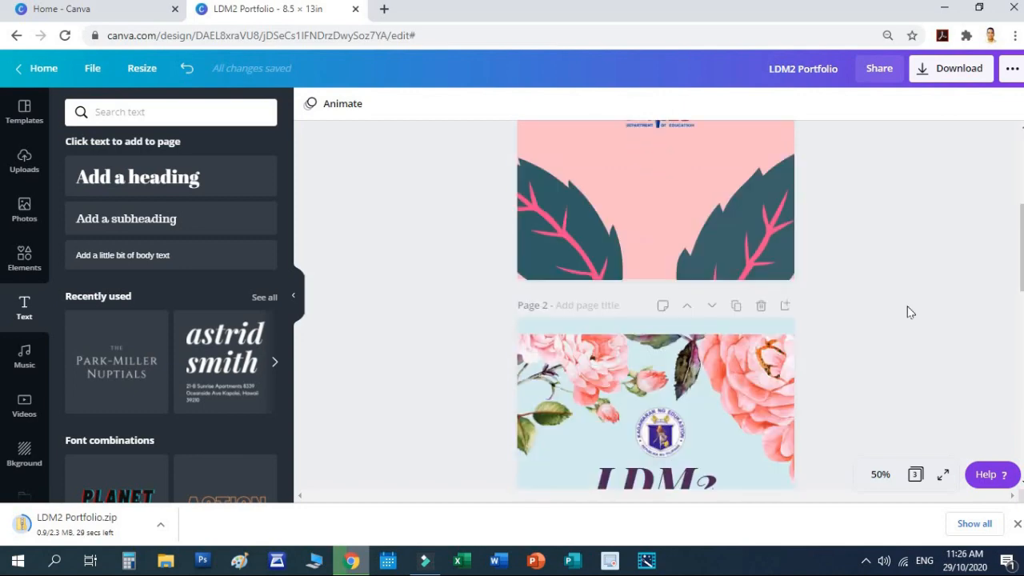
pyautogui.scroll(-5, 908, 312)
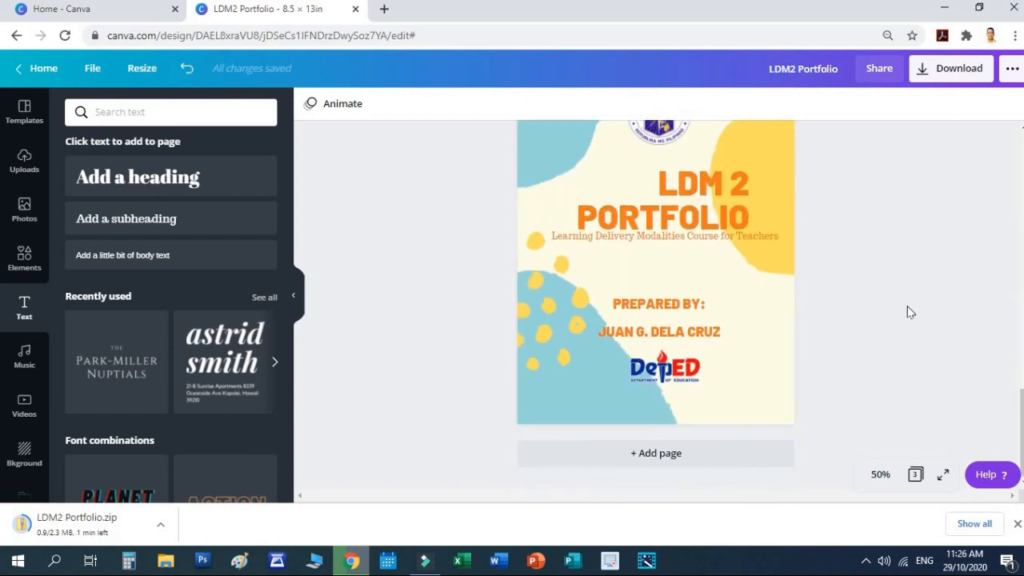
pyautogui.scroll(1, 910, 312)
pyautogui.scroll(-2, 910, 312)
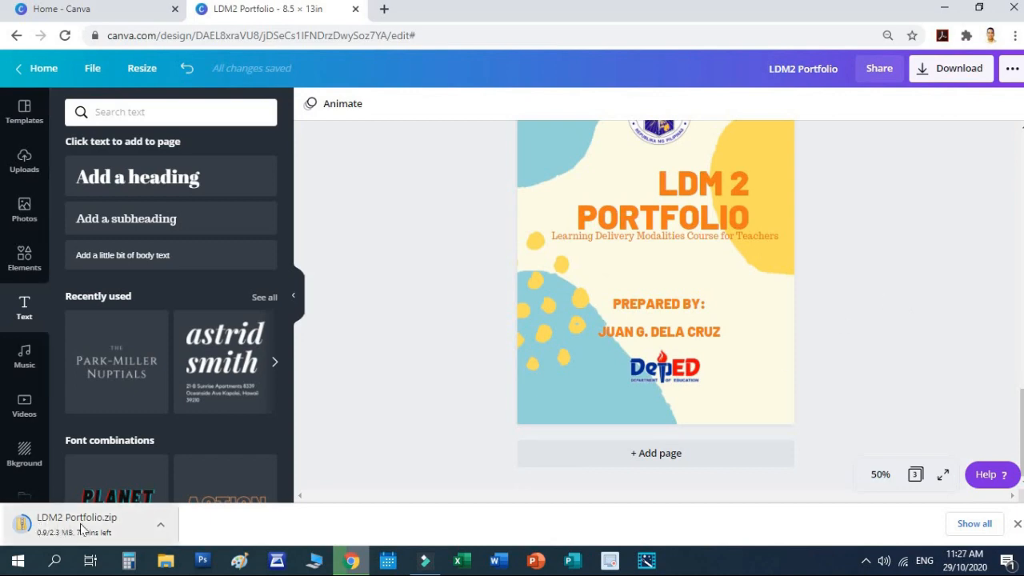
pyautogui.click(693, 454)
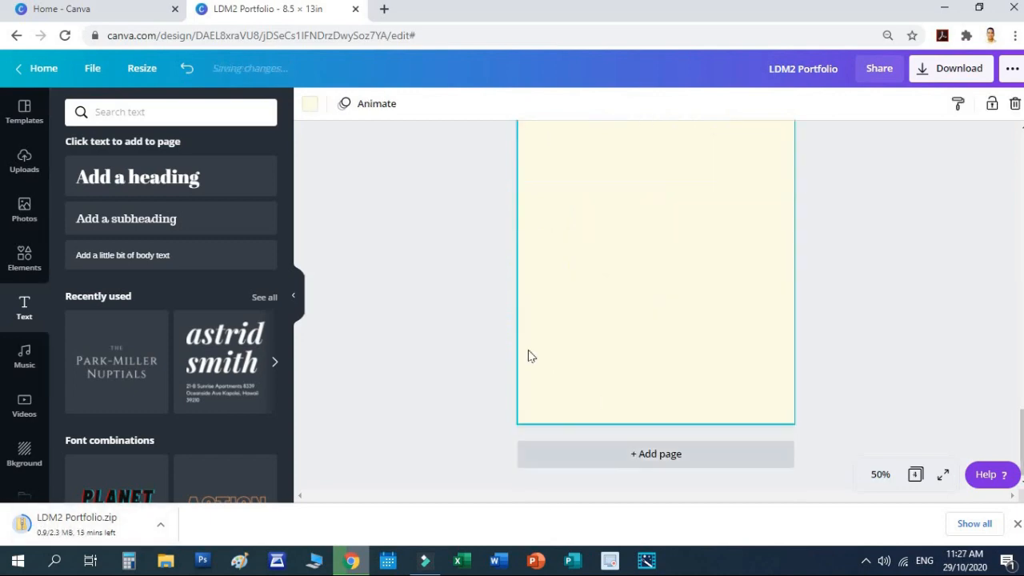
# Step: Search templates for 'TABLE OF CONTENTS' and apply the EXPEDITE lake template to page 4
pyautogui.click(25, 112)
pyautogui.click(158, 116)
pyautogui.doubleClick(158, 116)
pyautogui.write('TABLE OF CONTENTS')
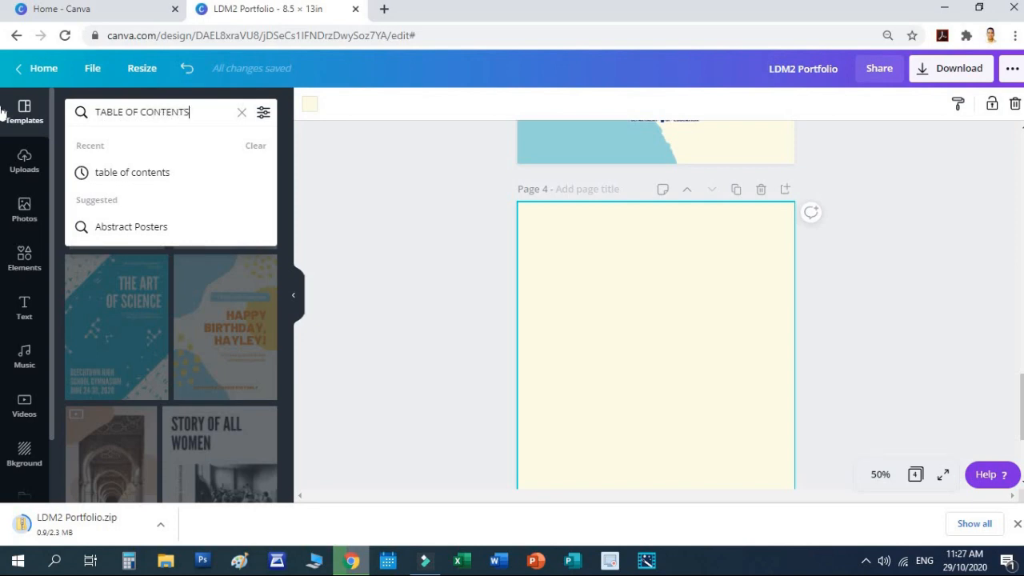
pyautogui.press('Return')
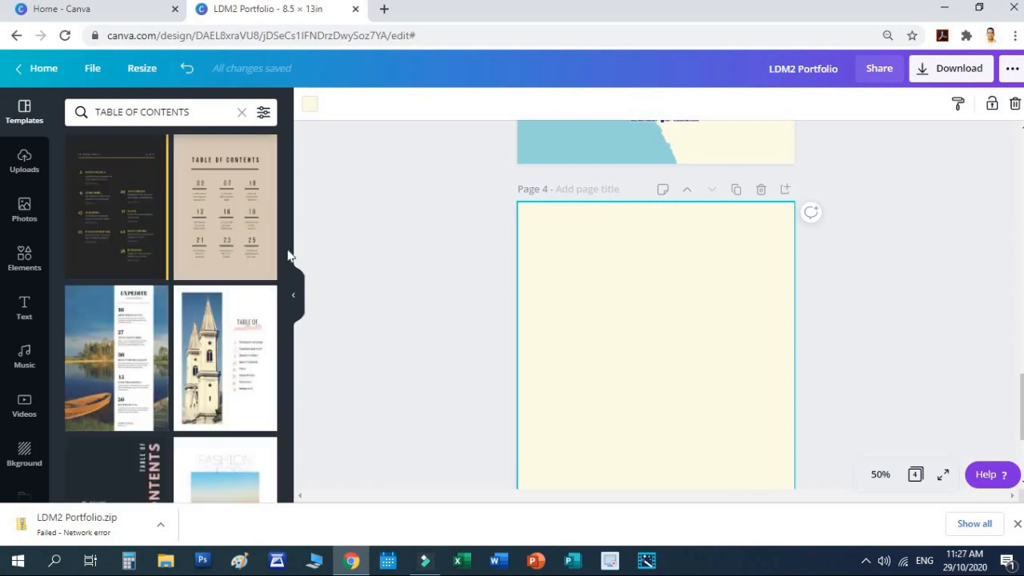
pyautogui.scroll(-3, 286, 262)
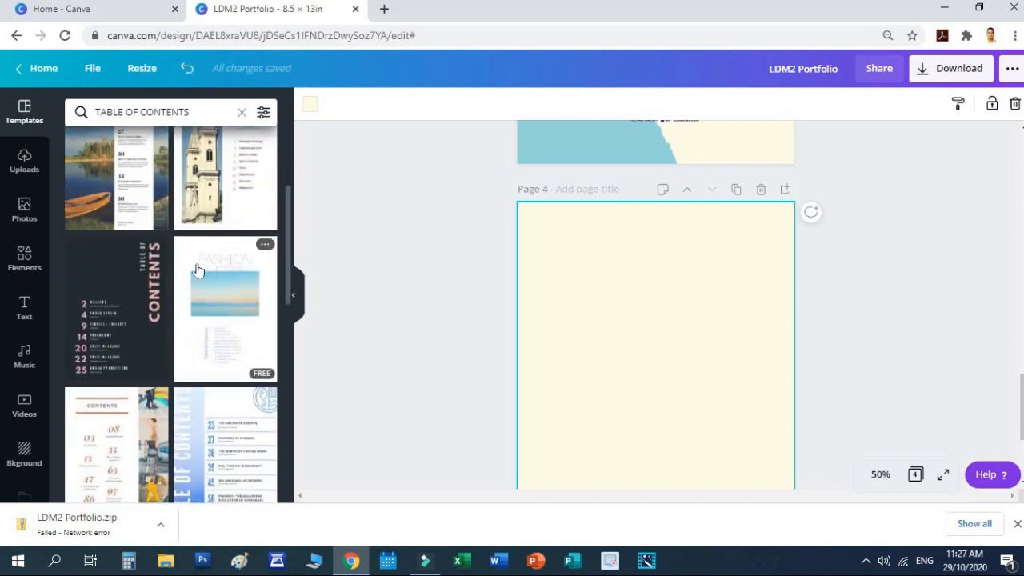
pyautogui.scroll(2, 119, 244)
pyautogui.scroll(-3, 74, 232)
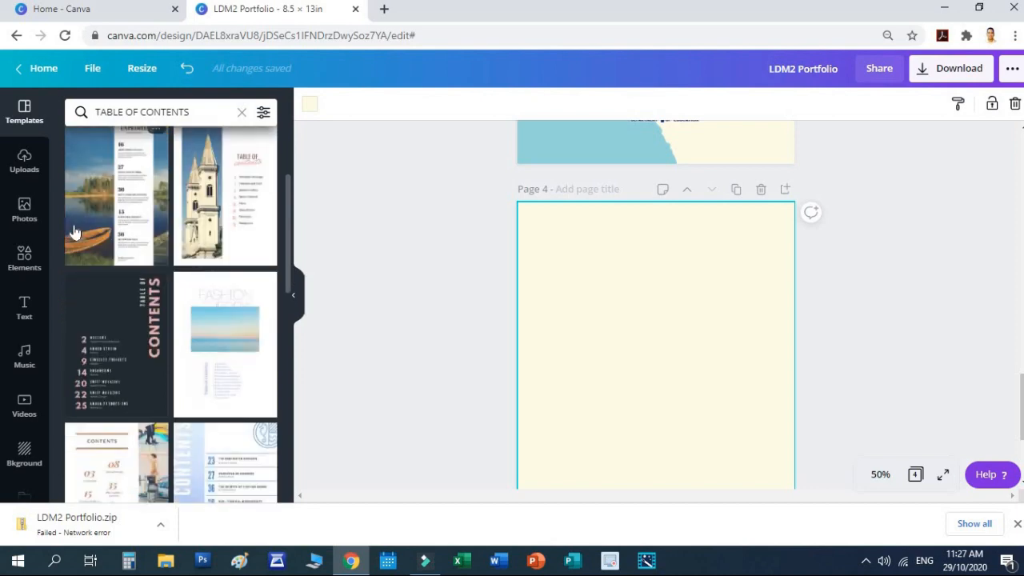
pyautogui.scroll(1, 74, 232)
pyautogui.scroll(-2, 76, 229)
pyautogui.scroll(4, 78, 220)
pyautogui.moveTo(188, 251); pyautogui.dragTo(560, 265)
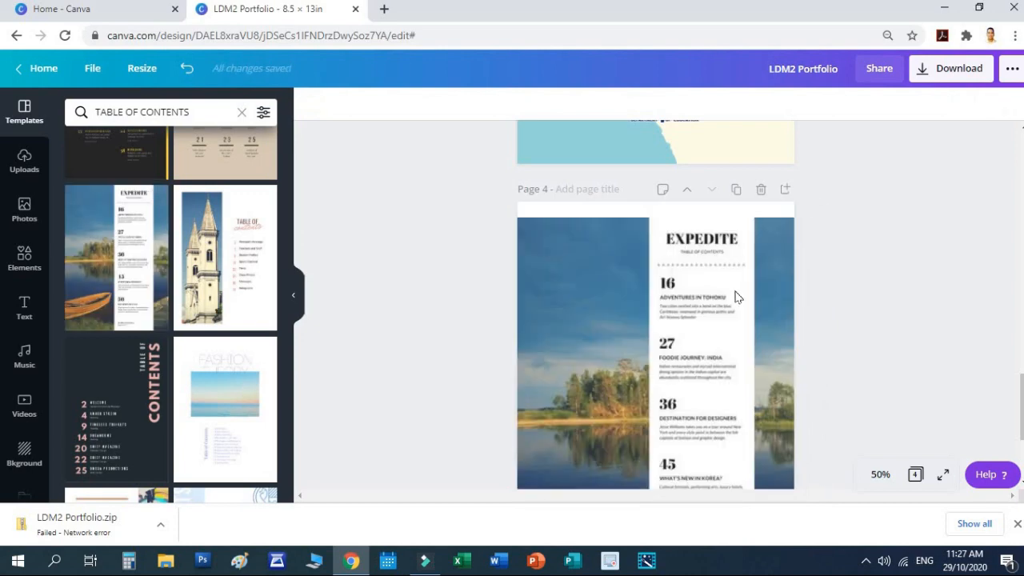
# Step: Resume the failed LDM2 Portfolio.zip download from the browser's download bar, then return to page 4
pyautogui.click(907, 276)
pyautogui.scroll(-1, 900, 277)
pyautogui.scroll(-2, 901, 281)
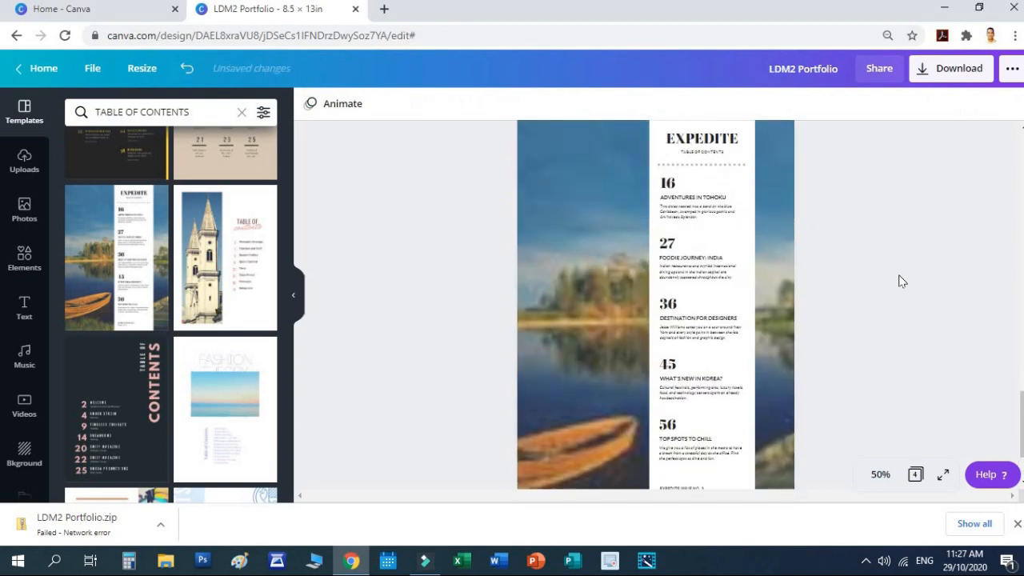
pyautogui.scroll(-2, 901, 280)
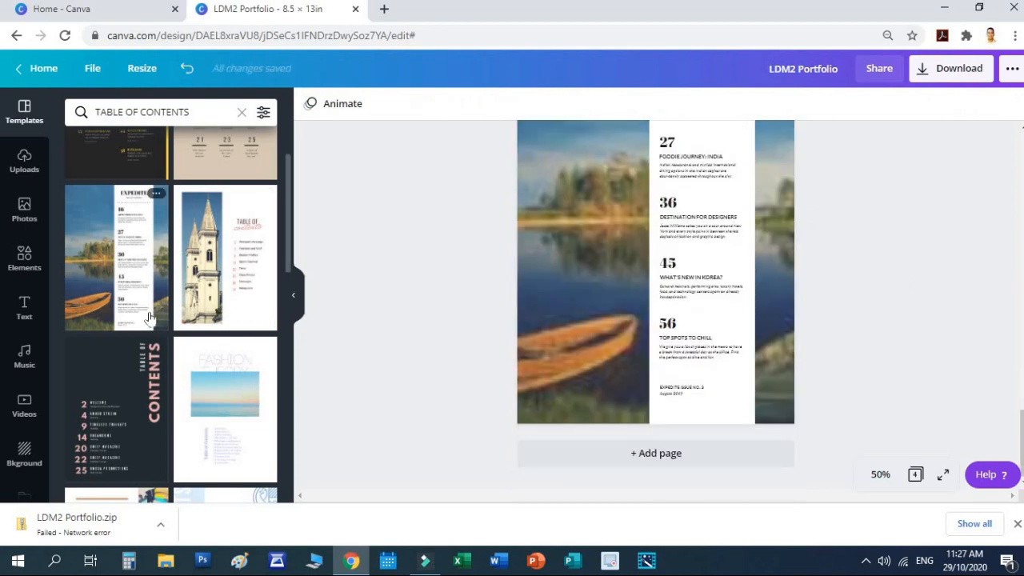
pyautogui.scroll(-3, 167, 330)
pyautogui.scroll(-2, 254, 375)
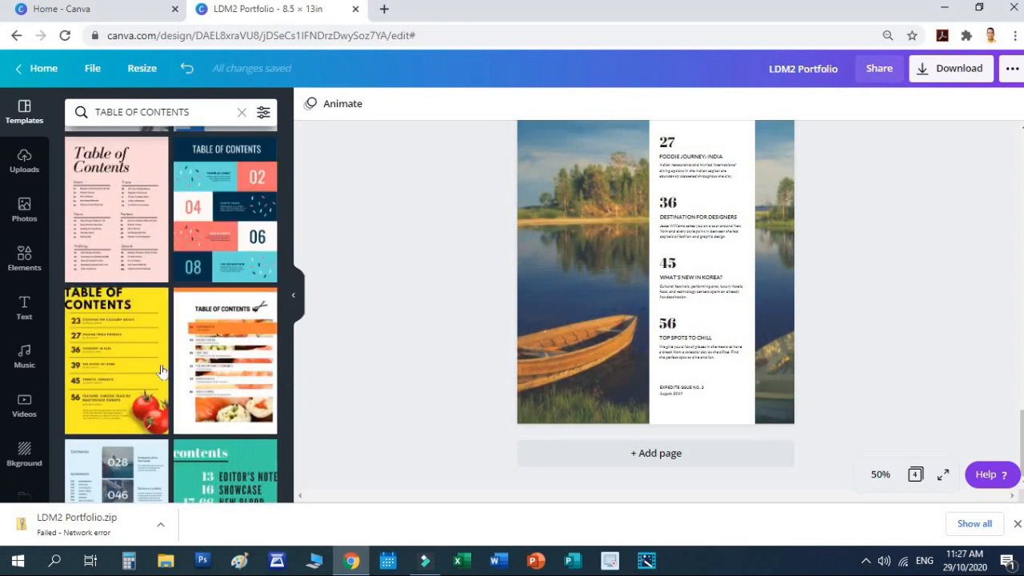
pyautogui.scroll(-3, 161, 375)
pyautogui.scroll(-3, 162, 374)
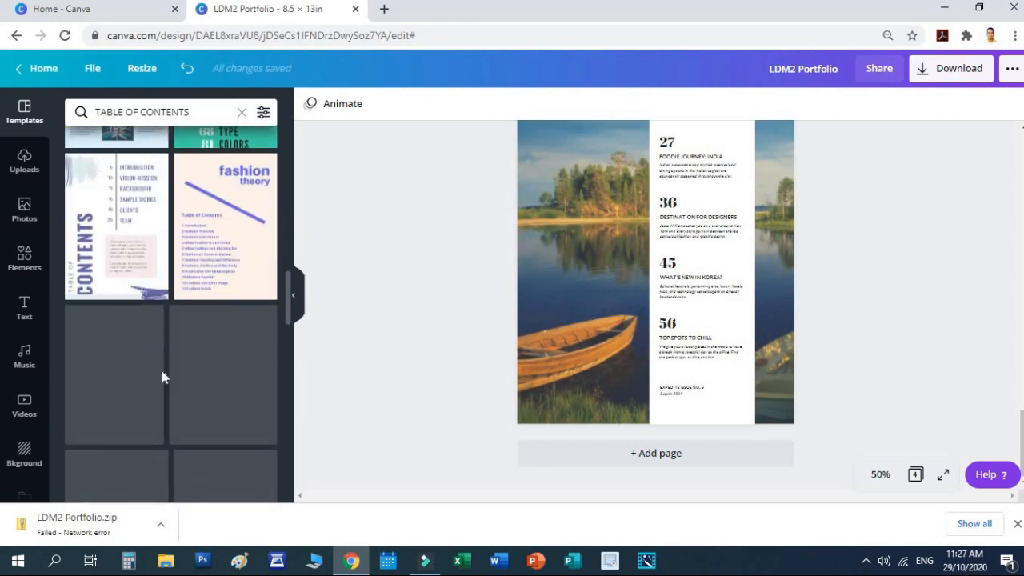
pyautogui.scroll(-2, 162, 370)
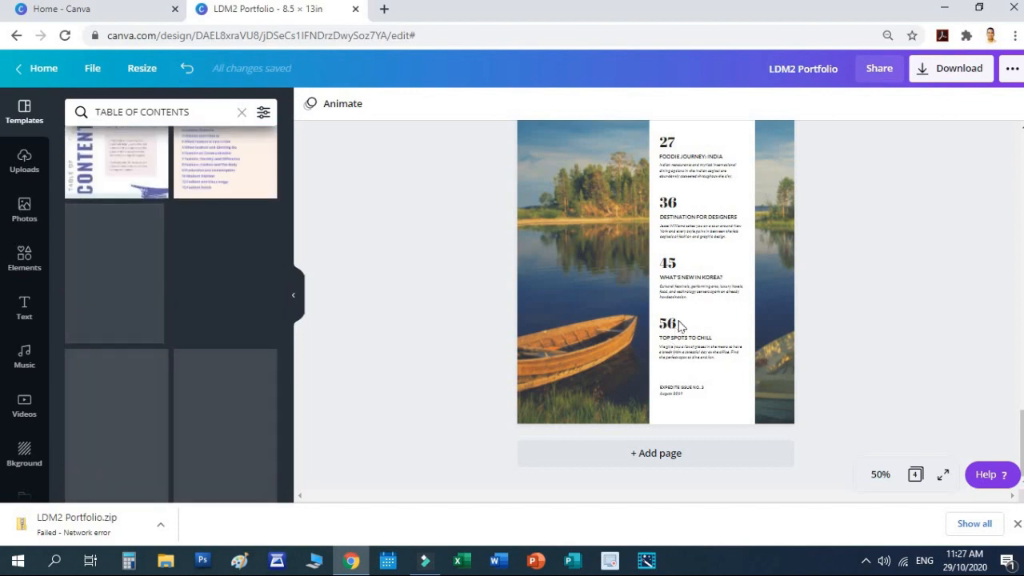
pyautogui.click(161, 525)
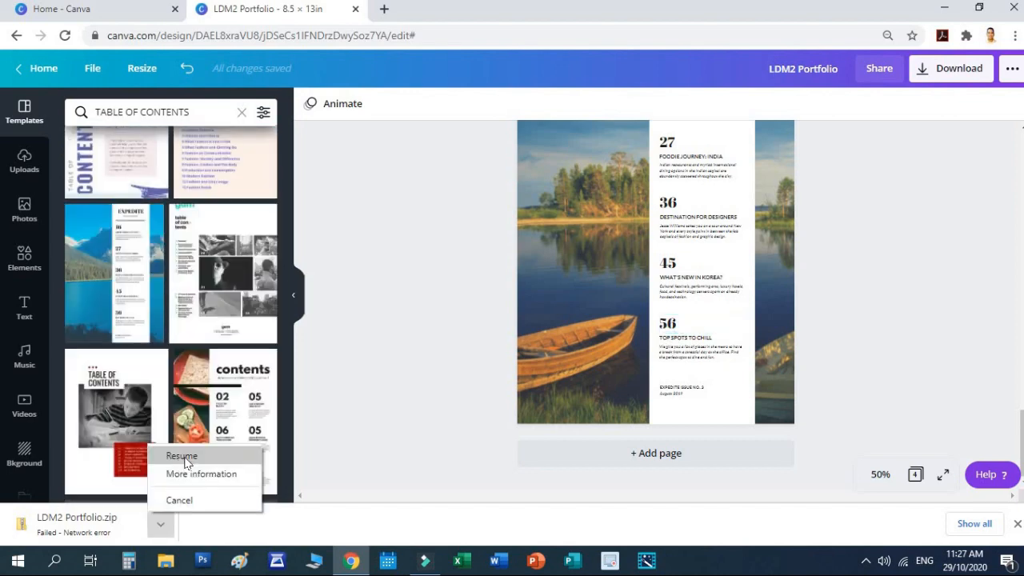
pyautogui.click(177, 456)
pyautogui.scroll(3, 846, 271)
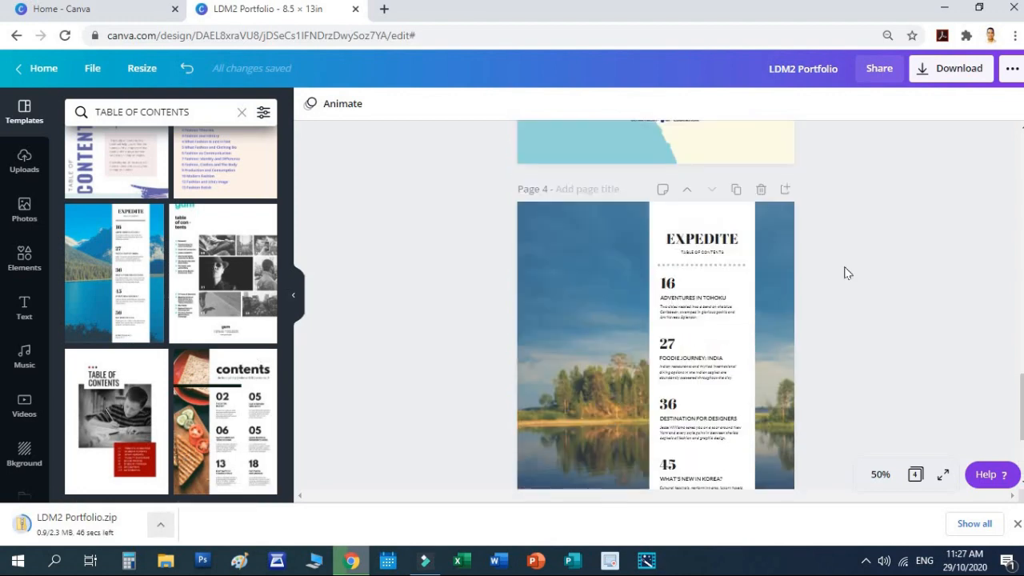
pyautogui.scroll(5, 845, 284)
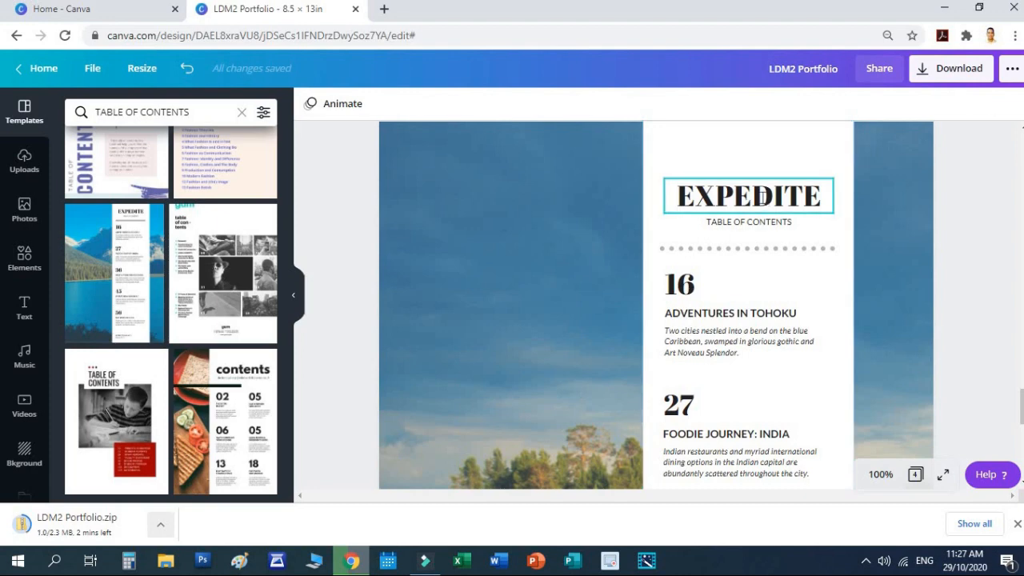
# Step: Change the EXPEDITE heading to 'TABLE OF CONTENTS' and nudge it higher
pyautogui.click(762, 200)
pyautogui.doubleClick(762, 196)
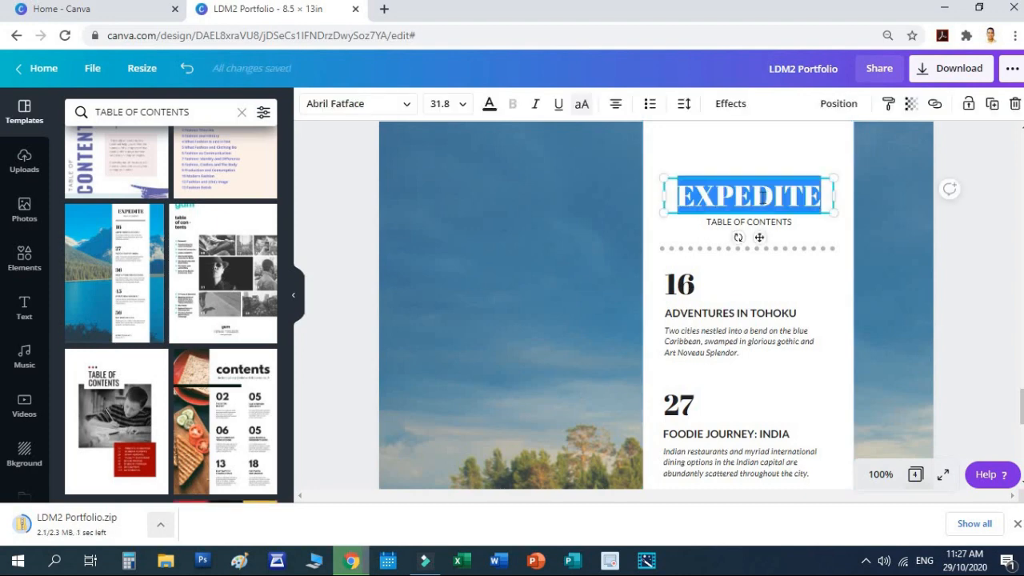
pyautogui.write('TABL')
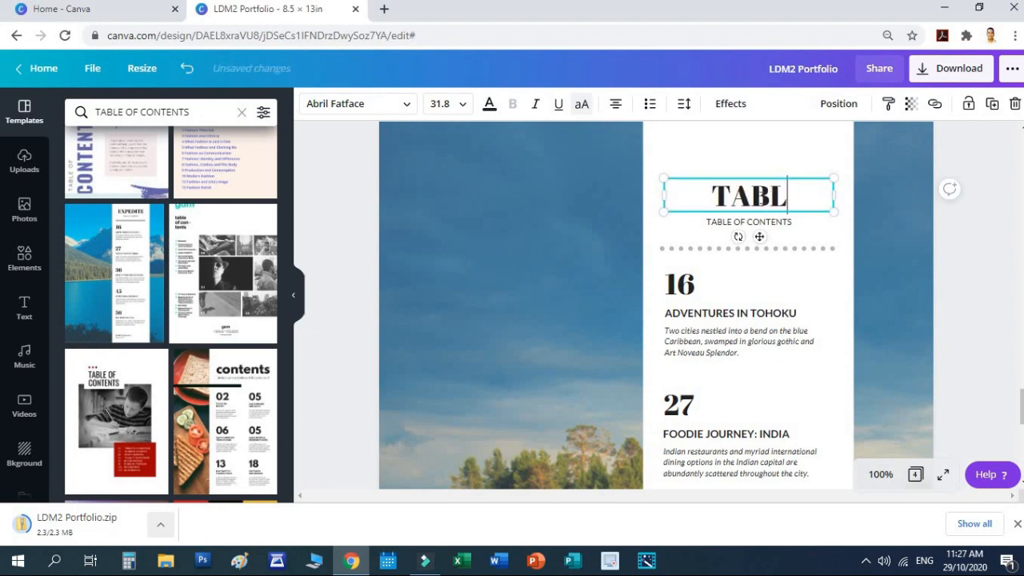
pyautogui.write('E OF')
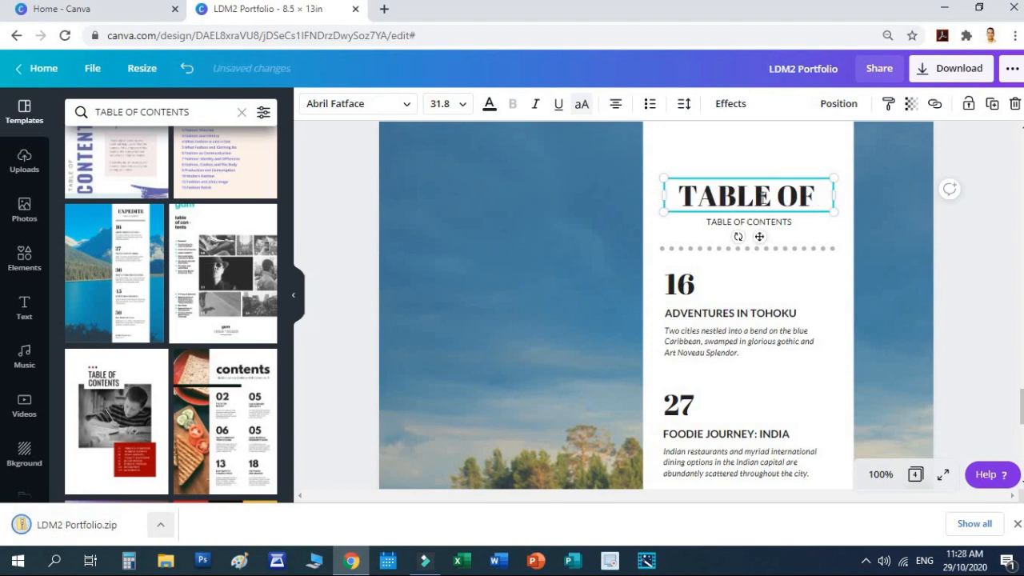
pyautogui.write(' CONTEB')
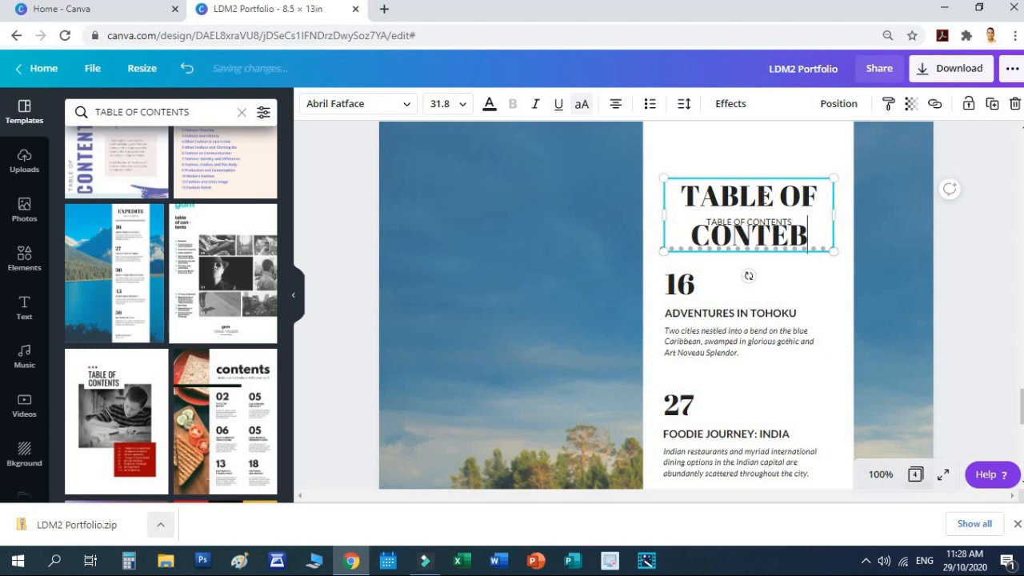
pyautogui.press('BackSpace')
pyautogui.write('NTS')
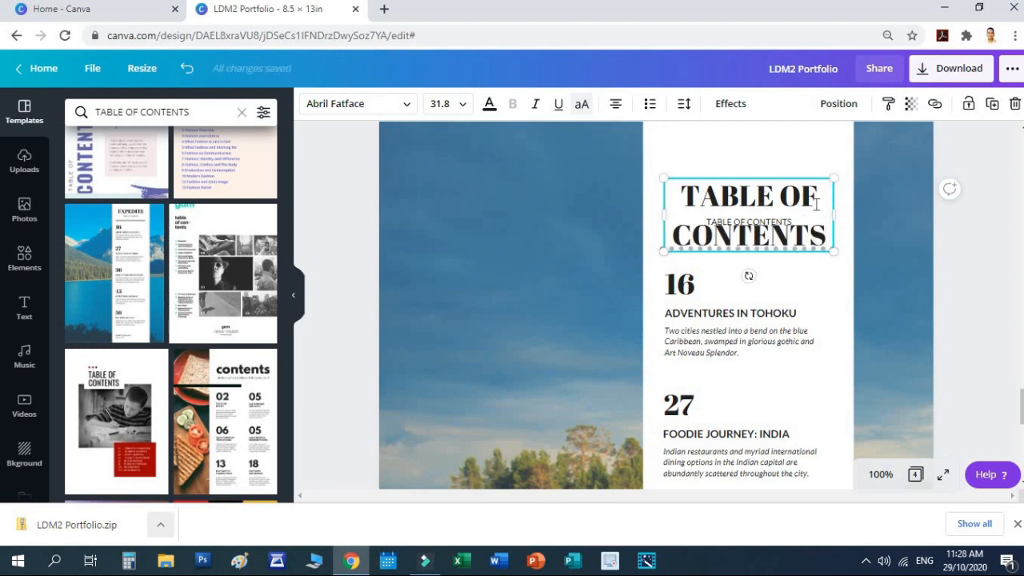
pyautogui.click(883, 215)
pyautogui.scroll(2, 884, 214)
pyautogui.click(734, 271)
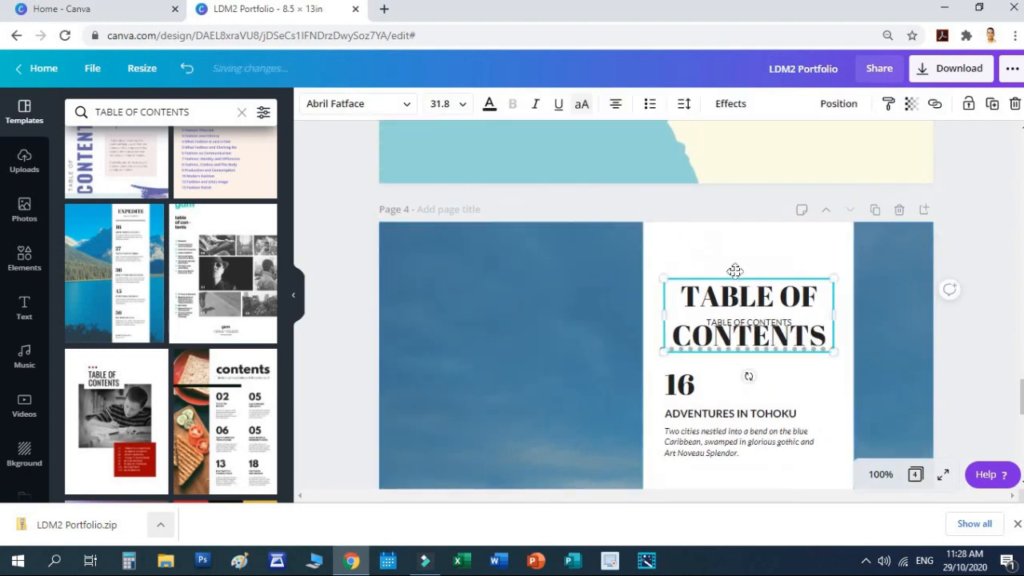
pyautogui.moveTo(734, 271); pyautogui.dragTo(734, 233)
# Step: Delete the small subtitle beneath the heading and move the title down toward the dotted line
pyautogui.click(767, 322)
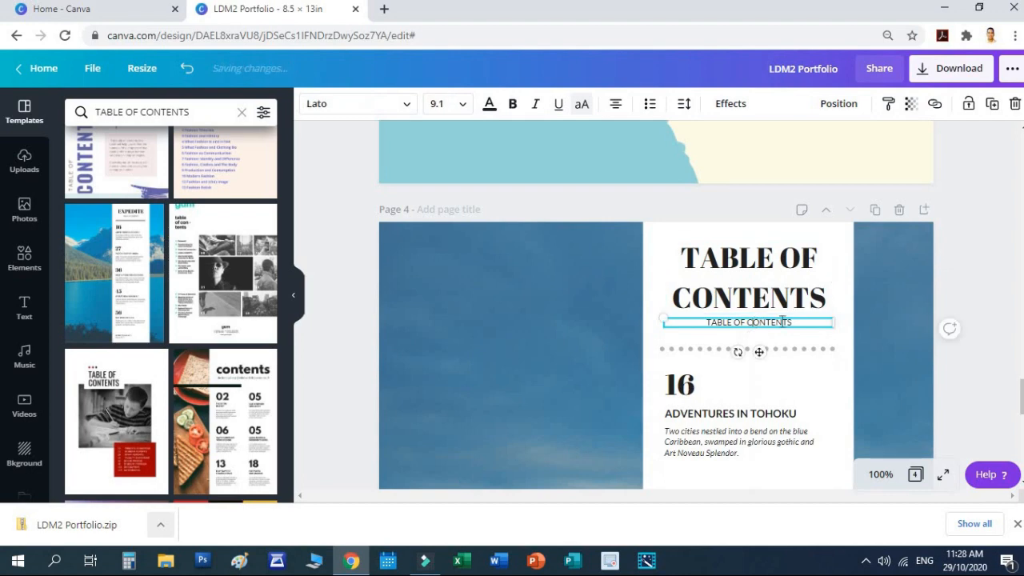
pyautogui.click(866, 309)
pyautogui.click(804, 326)
pyautogui.press('Delete')
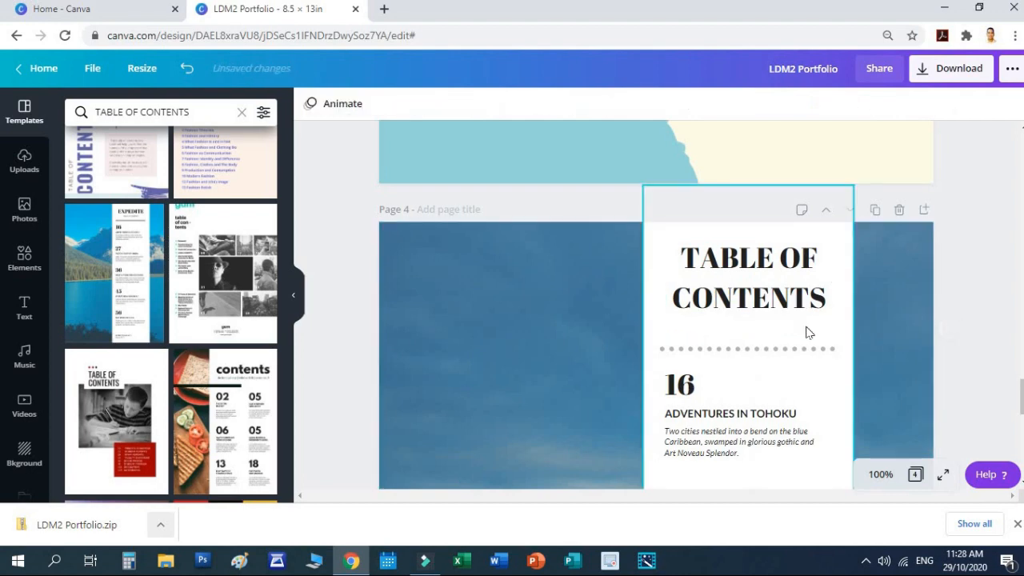
pyautogui.moveTo(789, 267); pyautogui.dragTo(789, 283)
pyautogui.click(976, 254)
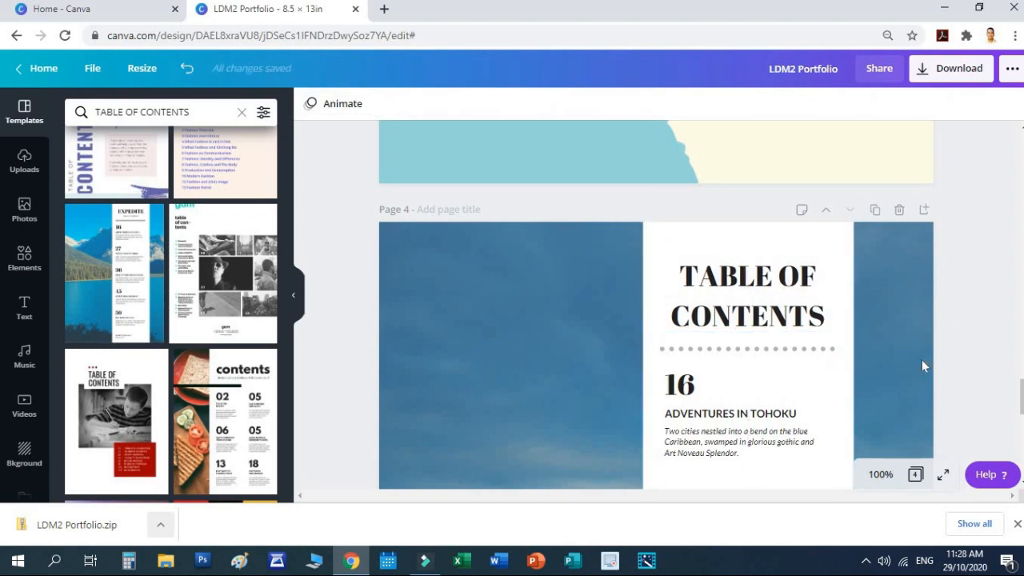
pyautogui.scroll(-1, 920, 359)
# Step: Replace contents numbers 16 and 27 with MODULE 1 and MODULE 2
pyautogui.click(682, 288)
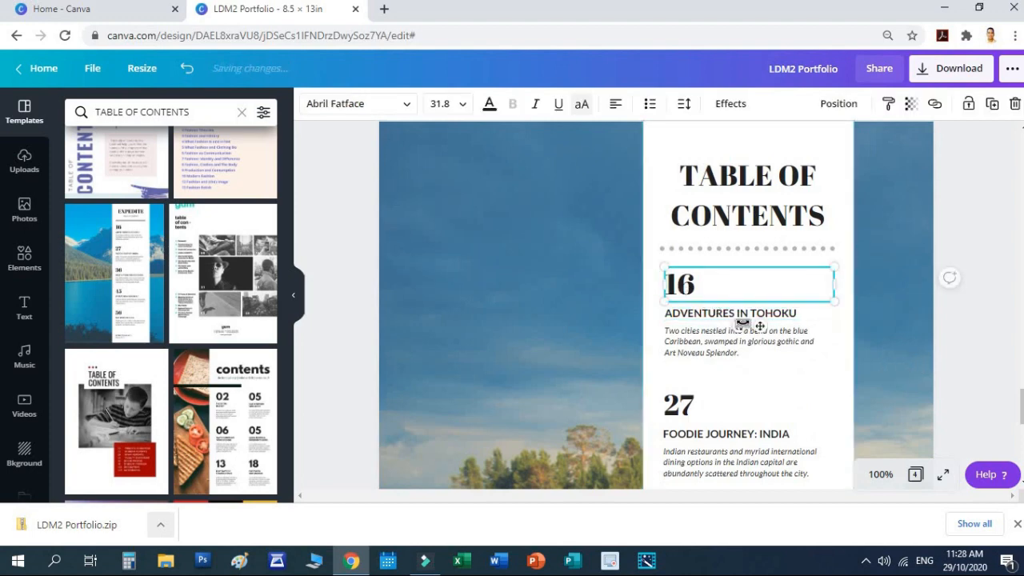
pyautogui.click(698, 291)
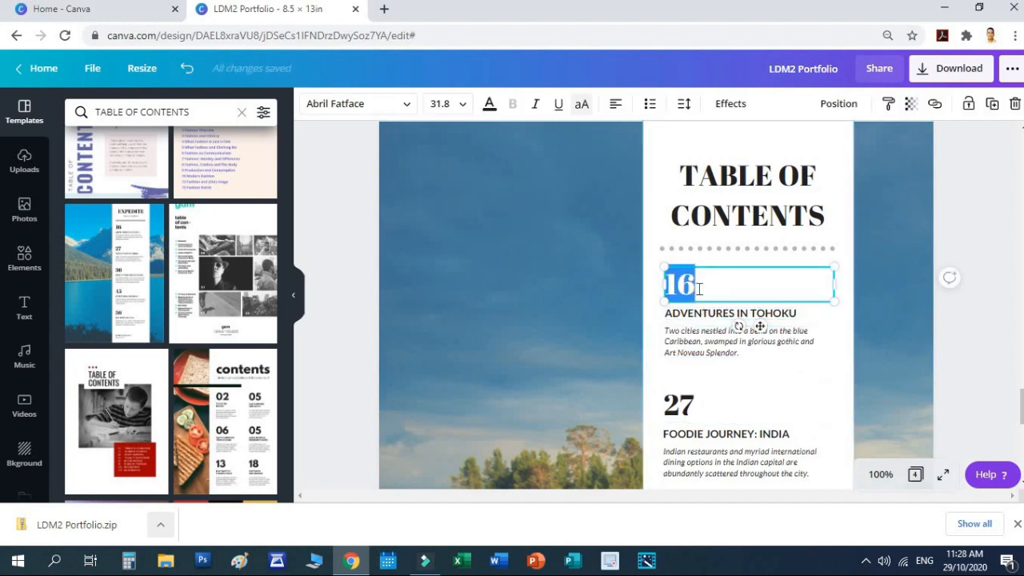
pyautogui.write('MODUL')
pyautogui.press('BackSpace')
pyautogui.press('BackSpace')
pyautogui.press('BackSpace')
pyautogui.press('BackSpace')
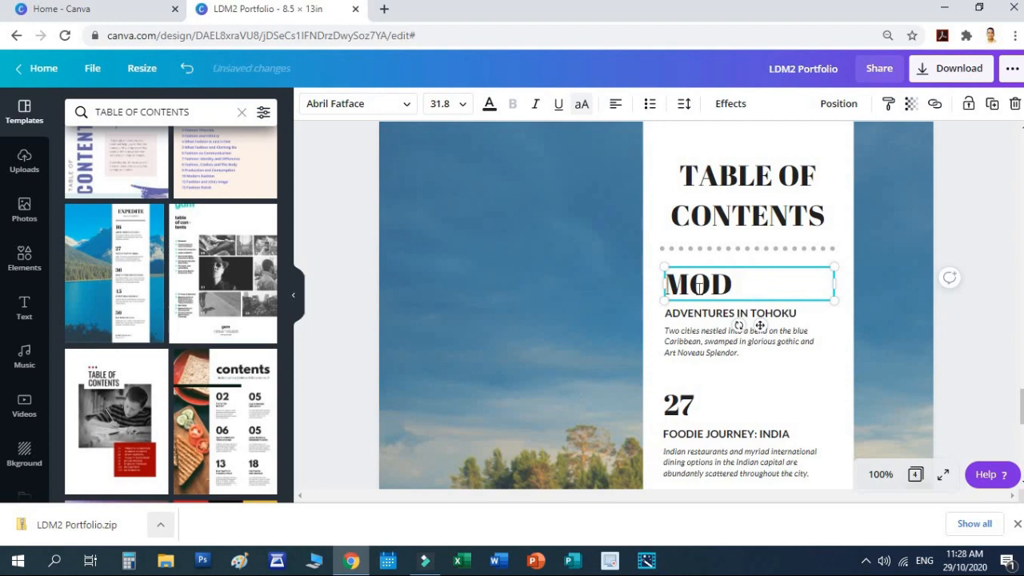
pyautogui.write('ODULE')
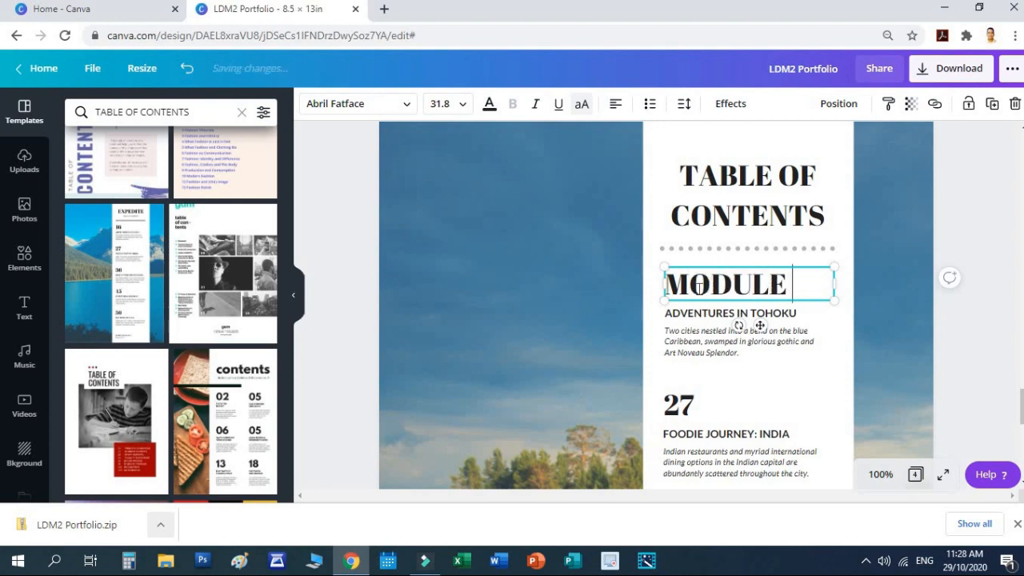
pyautogui.press('BackSpace')
pyautogui.press('BackSpace')
pyautogui.press('BackSpace')
pyautogui.press('BackSpace')
pyautogui.press('BackSpace')
pyautogui.write('O')
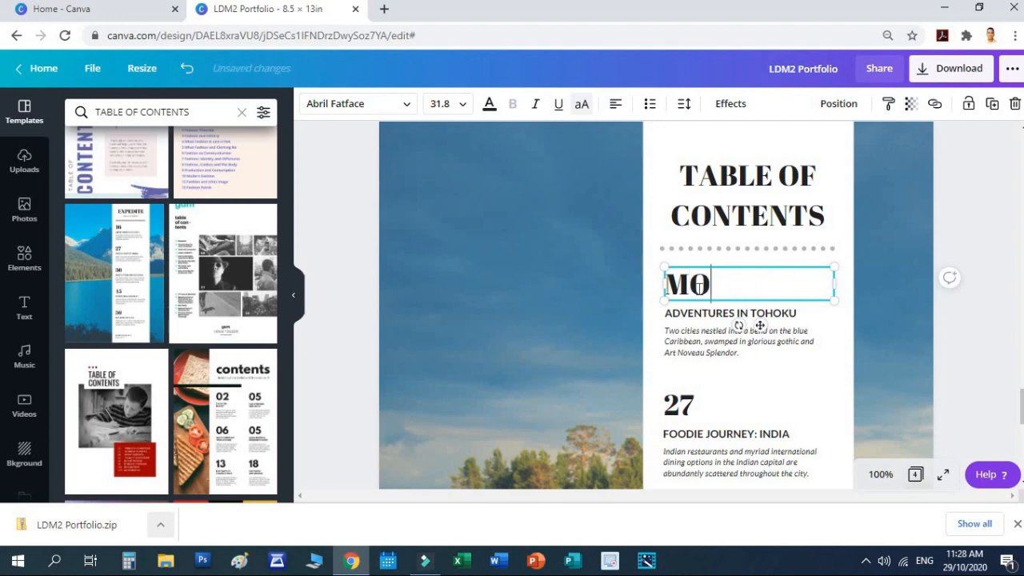
pyautogui.write('DULE 1')
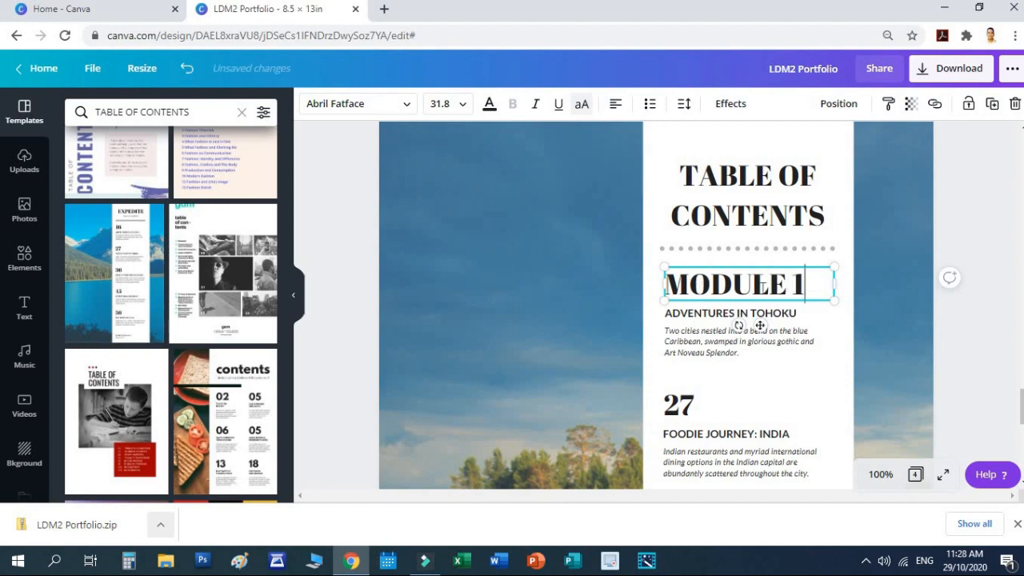
pyautogui.click(895, 309)
pyautogui.scroll(-3, 725, 280)
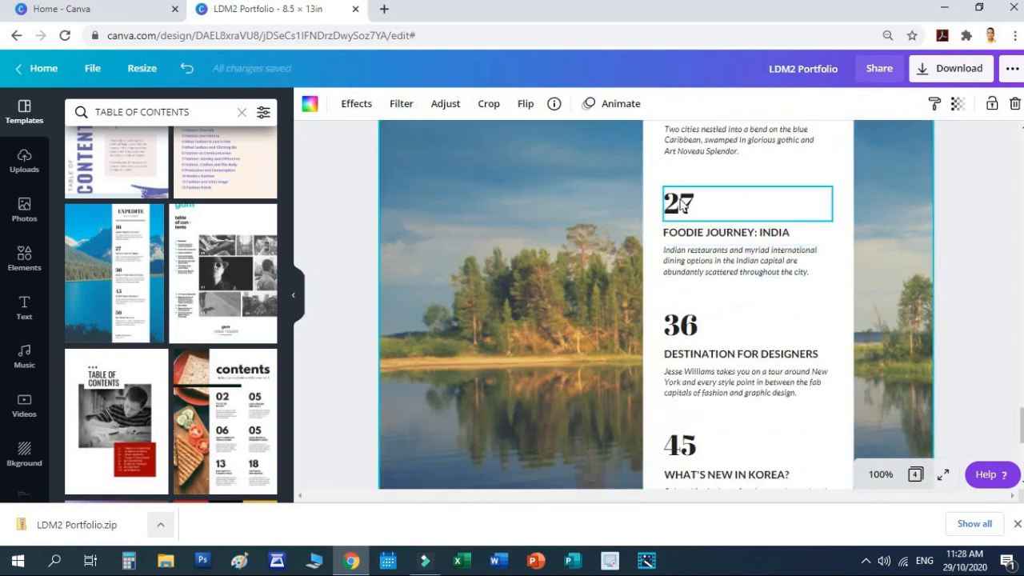
pyautogui.doubleClick(700, 199)
pyautogui.write('MODULE')
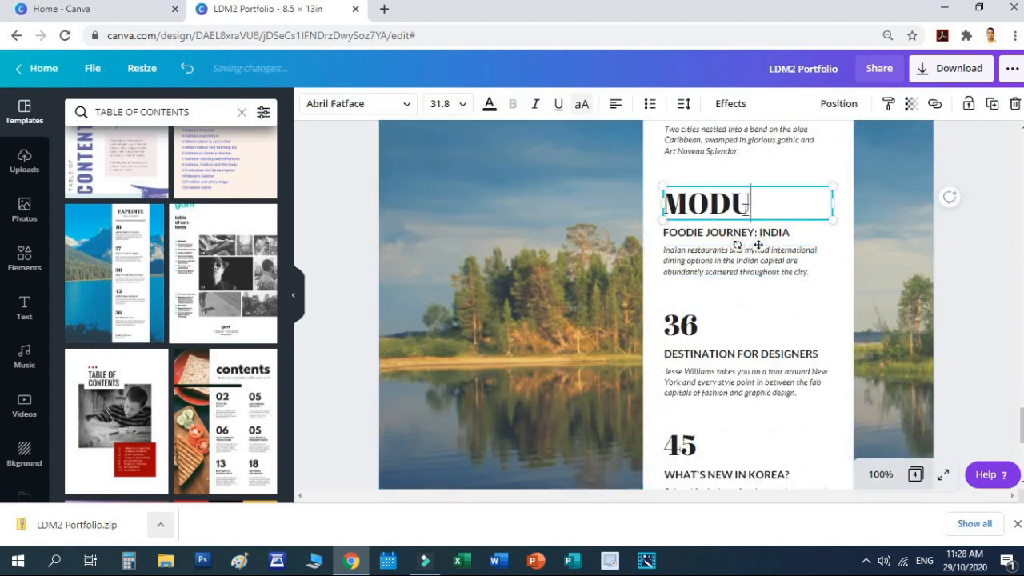
pyautogui.click(900, 236)
# Step: Replace numbers 36, 45 and 56 with MODULE 3, MODULE 4 and MODULE 5
pyautogui.click(674, 324)
pyautogui.doubleClick(675, 324)
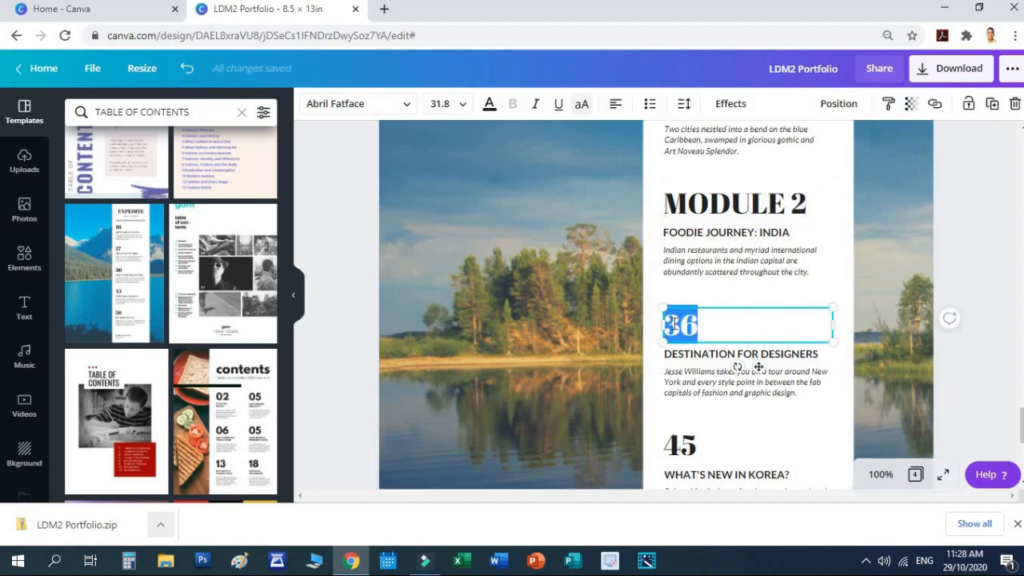
pyautogui.write('MODULE')
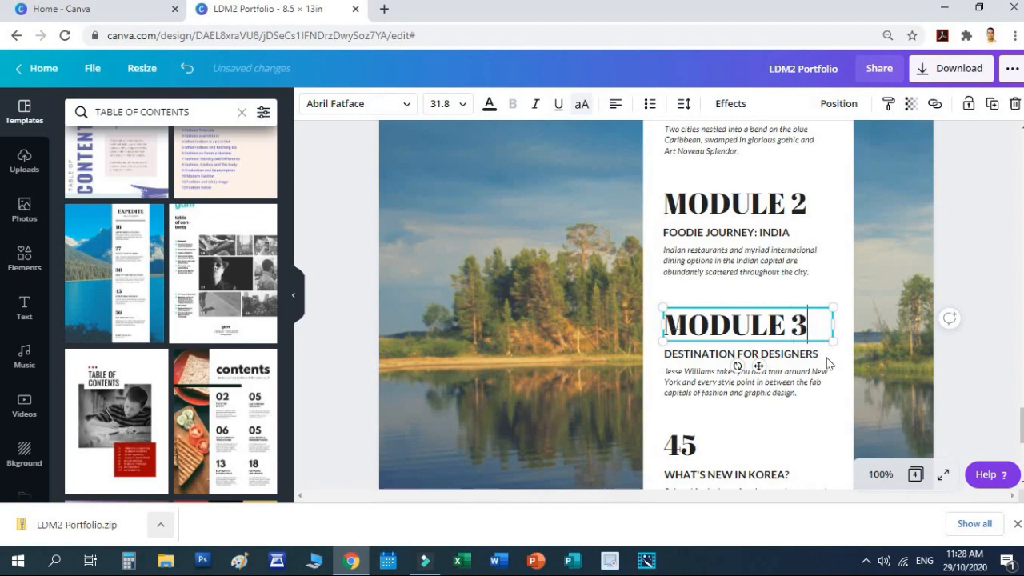
pyautogui.click(913, 359)
pyautogui.scroll(-3, 912, 359)
pyautogui.click(696, 248)
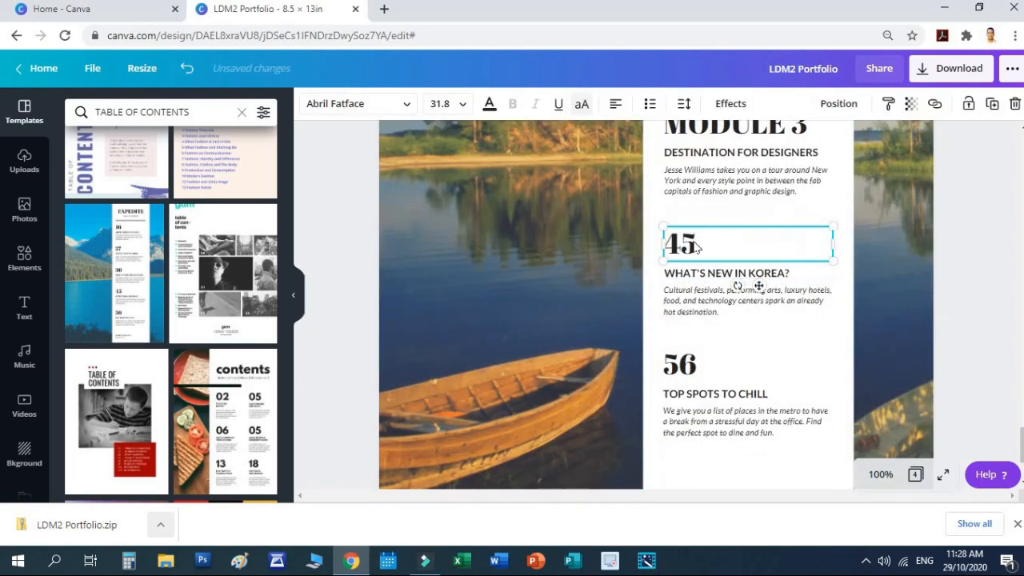
pyautogui.press('BackSpace')
pyautogui.press('BackSpace')
pyautogui.write('MODULE ')
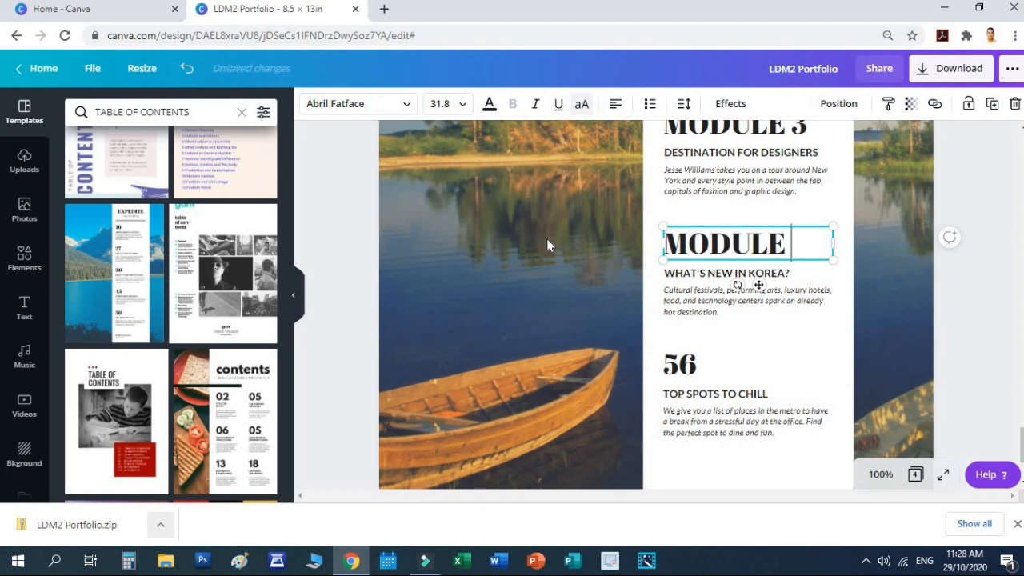
pyautogui.write('4')
pyautogui.click(686, 364)
pyautogui.write('AMOUDL')
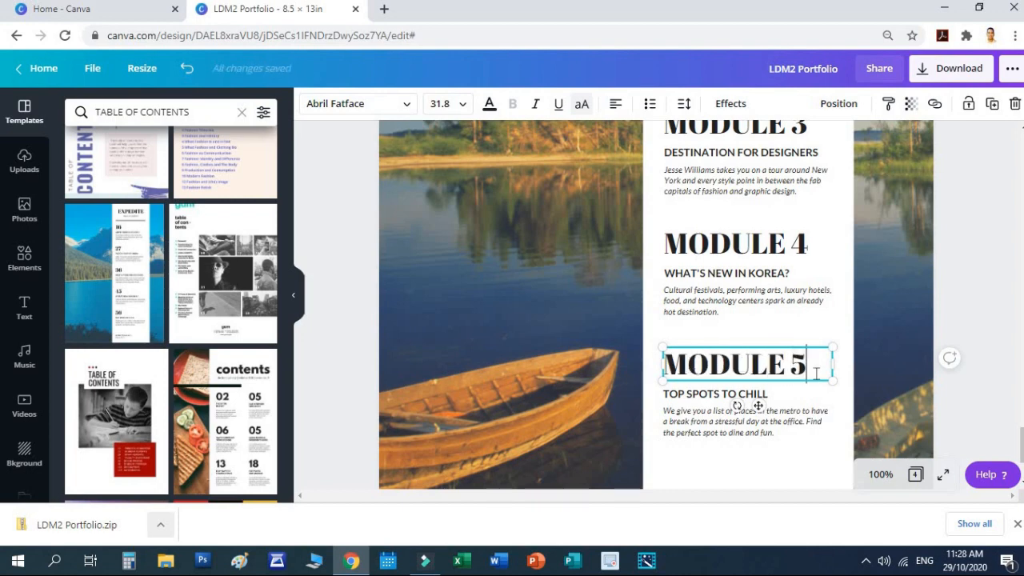
pyautogui.click(971, 272)
pyautogui.scroll(-2, 972, 272)
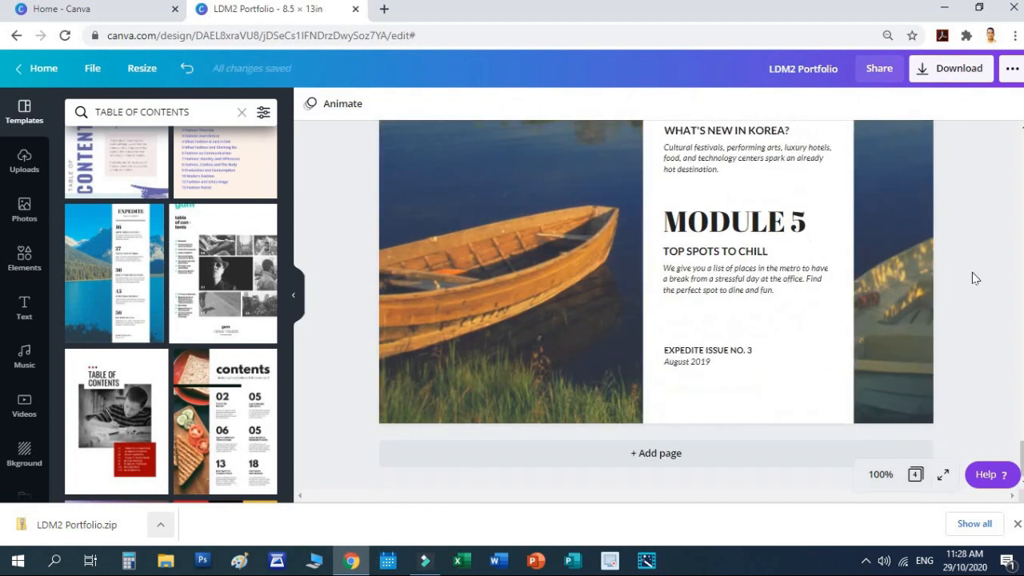
pyautogui.click(712, 353)
pyautogui.keyDown('shift'); pyautogui.click(694, 363); pyautogui.keyUp('shift')
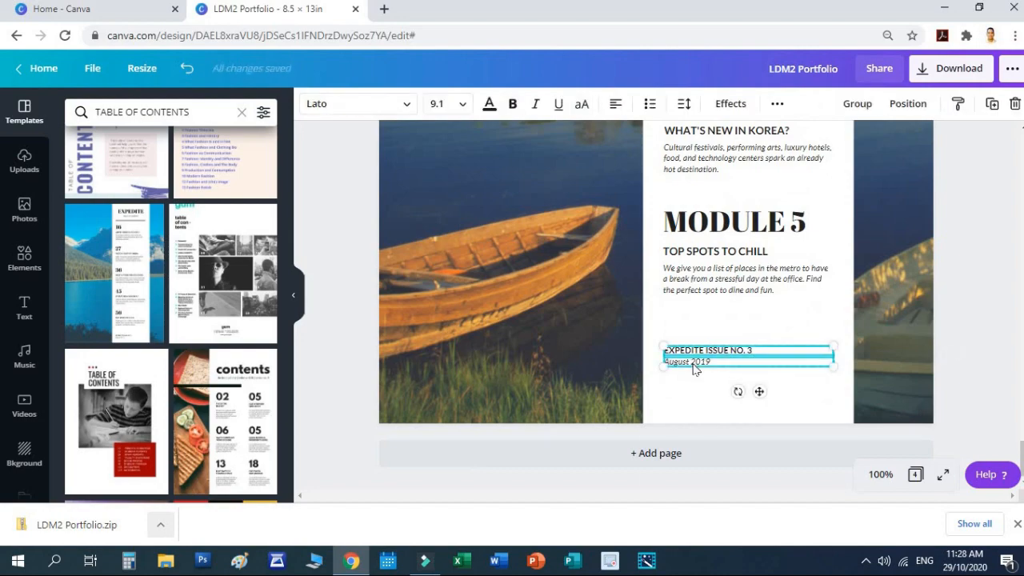
pyautogui.press('Delete')
pyautogui.scroll(8, 976, 261)
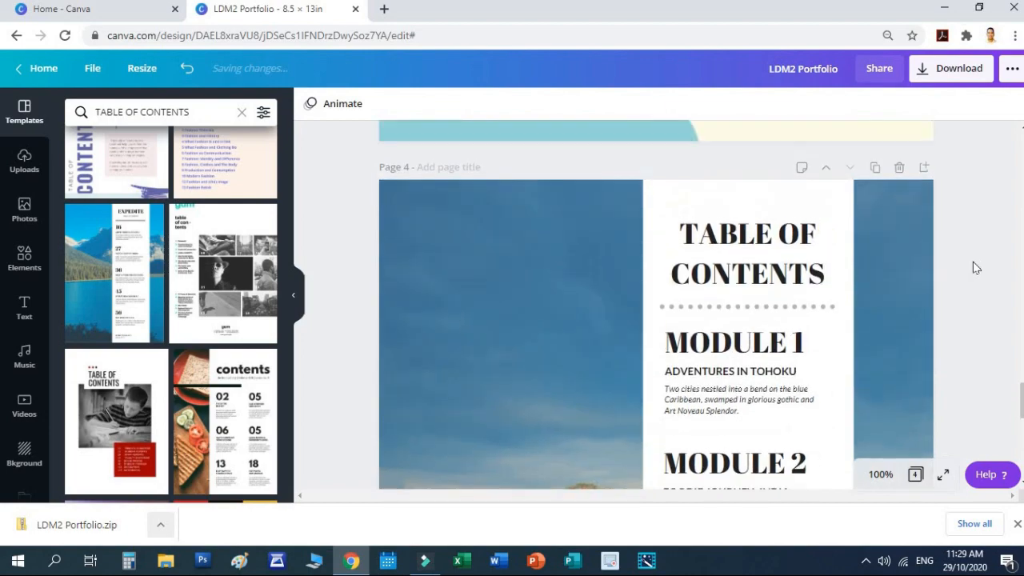
pyautogui.scroll(-7, 972, 262)
pyautogui.scroll(4, 973, 262)
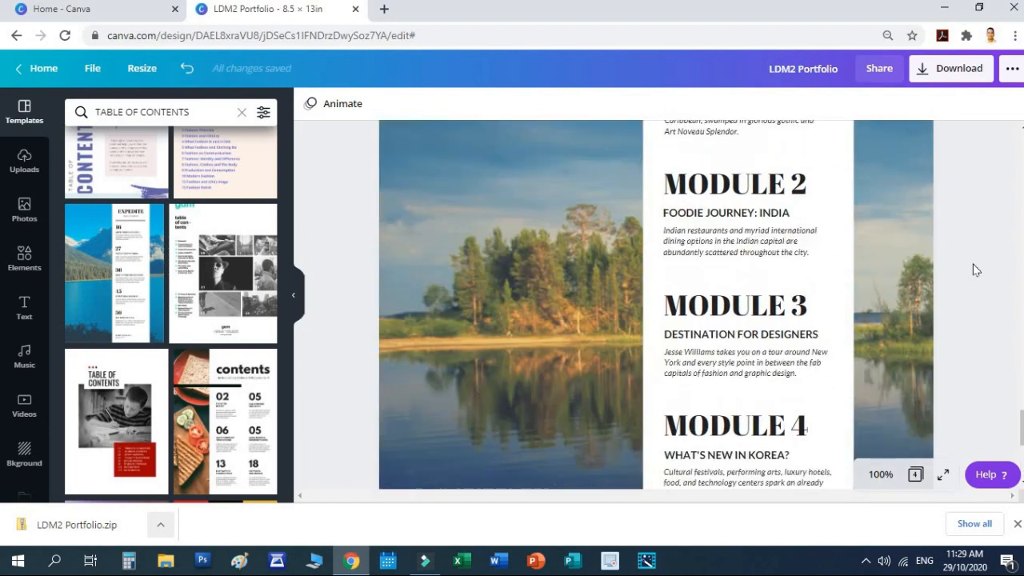
pyautogui.scroll(2, 972, 270)
pyautogui.click(713, 202)
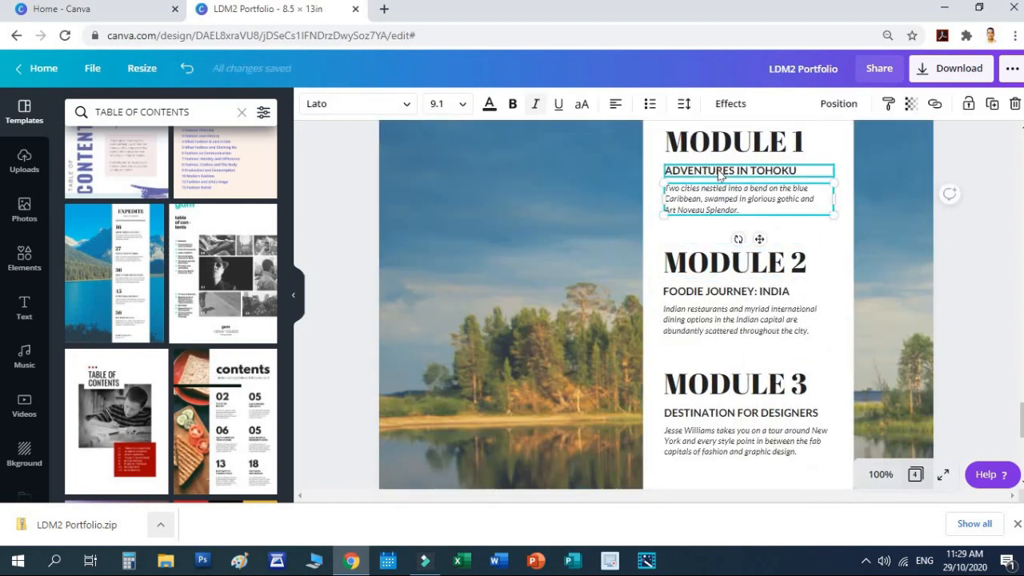
pyautogui.click(718, 172)
pyautogui.click(969, 232)
pyautogui.scroll(3, 966, 232)
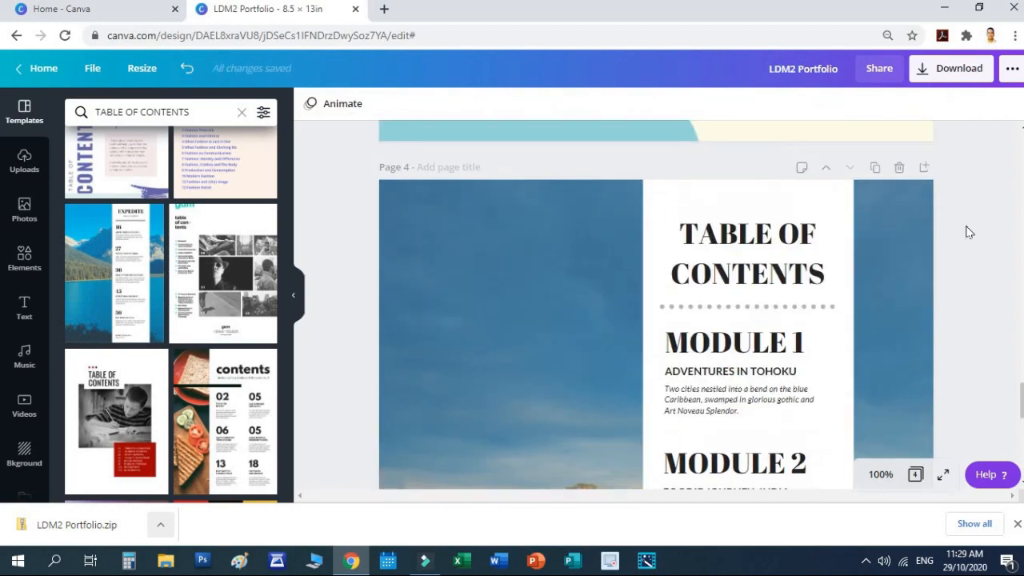
pyautogui.scroll(-4, 966, 236)
pyautogui.scroll(-3, 969, 244)
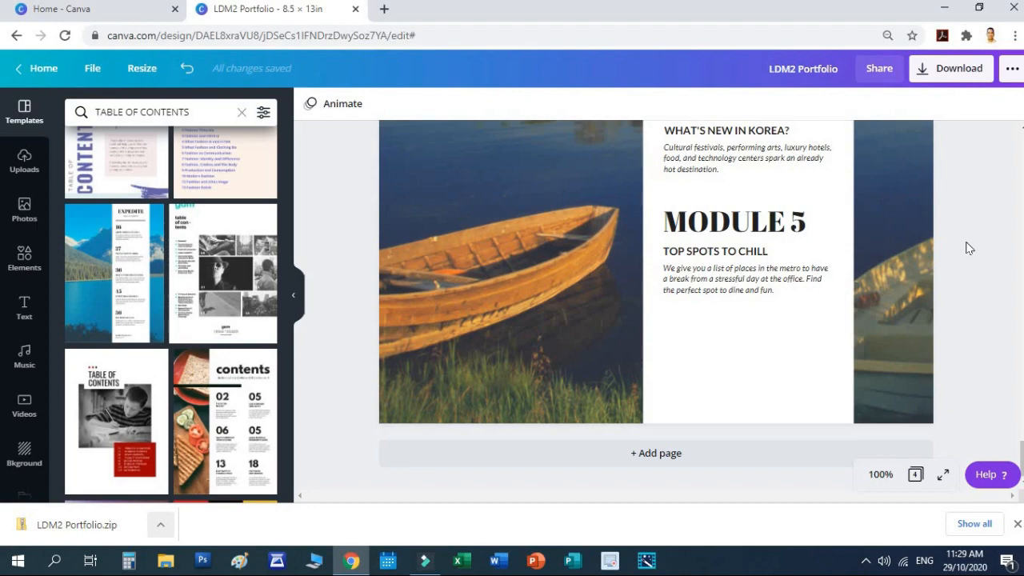
pyautogui.scroll(8, 968, 248)
pyautogui.scroll(-5, 969, 249)
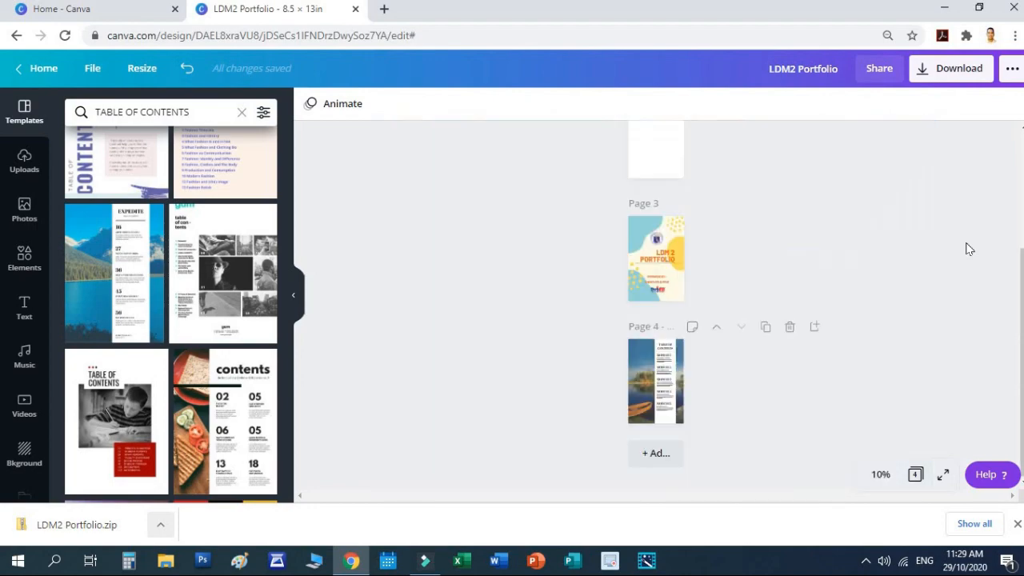
pyautogui.scroll(5, 738, 350)
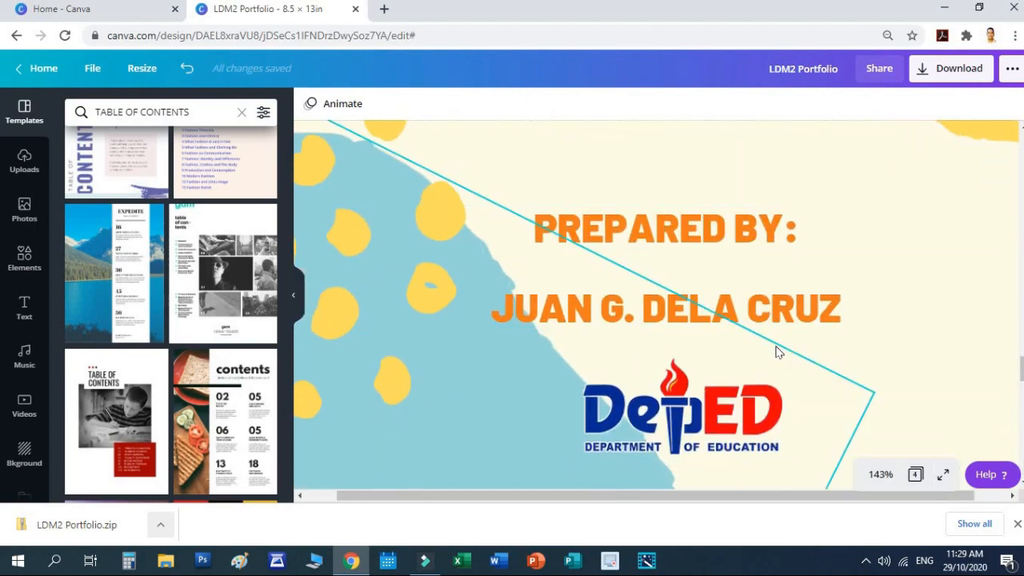
pyautogui.scroll(-6, 775, 352)
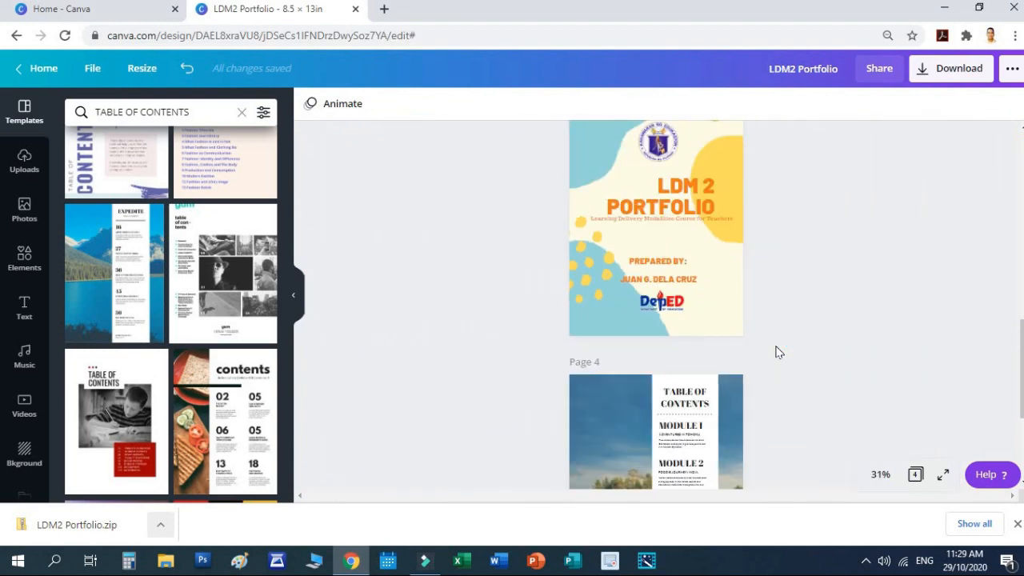
pyautogui.scroll(-3, 763, 352)
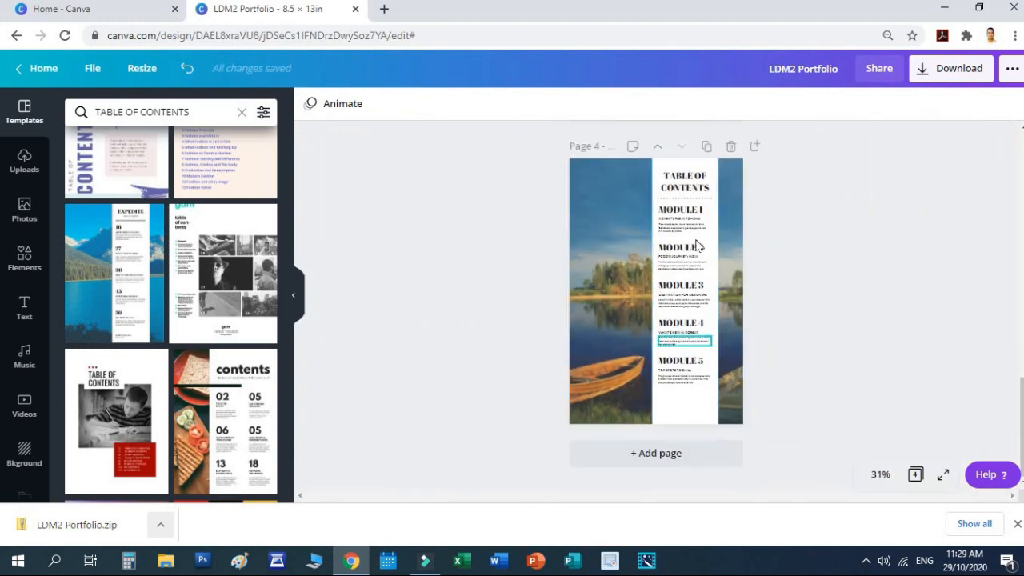
# Step: Export only Page 4 as a PNG and close the 'You saved your design!' message
pyautogui.click(606, 233)
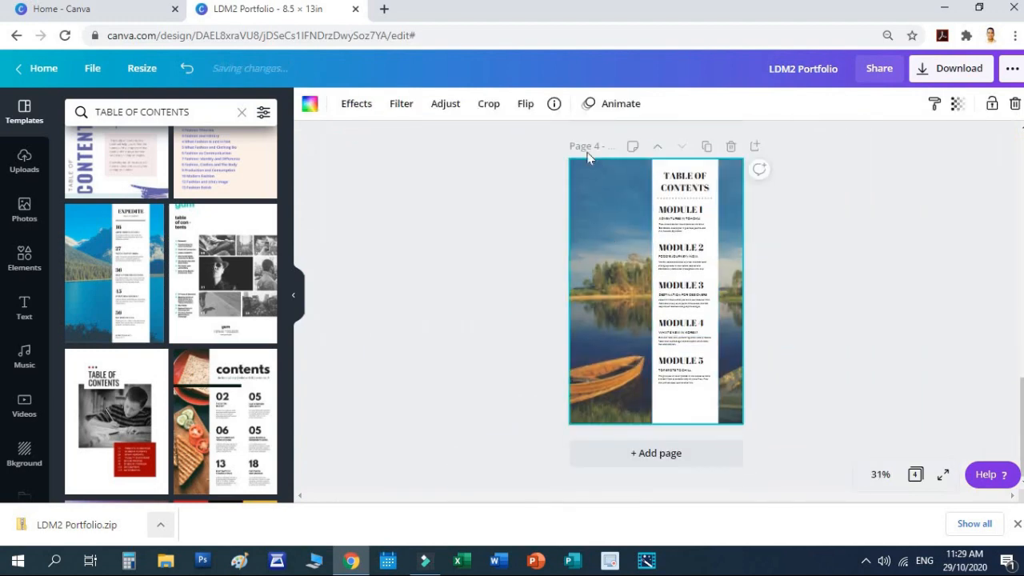
pyautogui.click(962, 70)
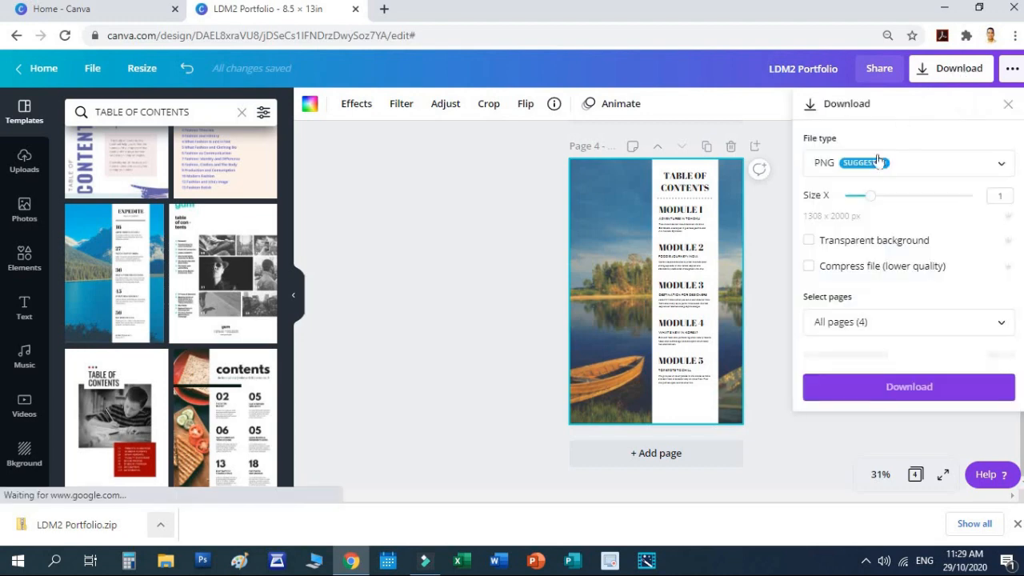
pyautogui.click(856, 327)
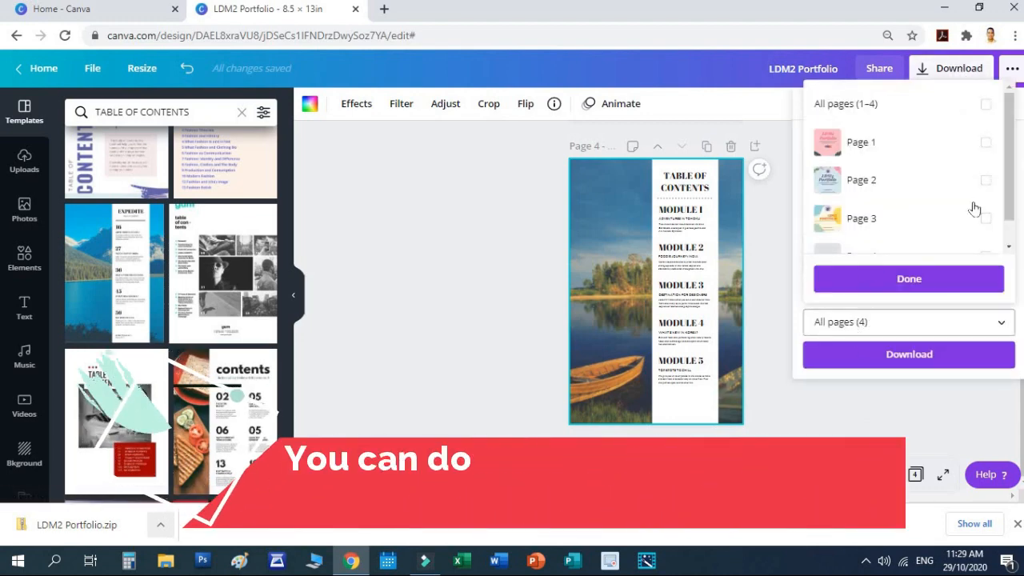
pyautogui.scroll(-1, 973, 213)
pyautogui.click(882, 231)
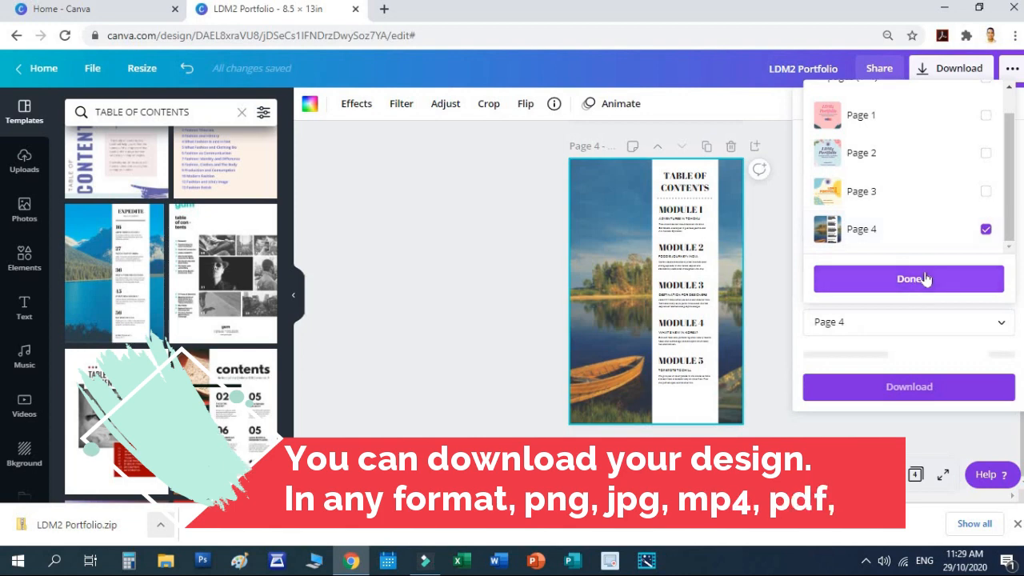
pyautogui.click(925, 279)
pyautogui.click(917, 354)
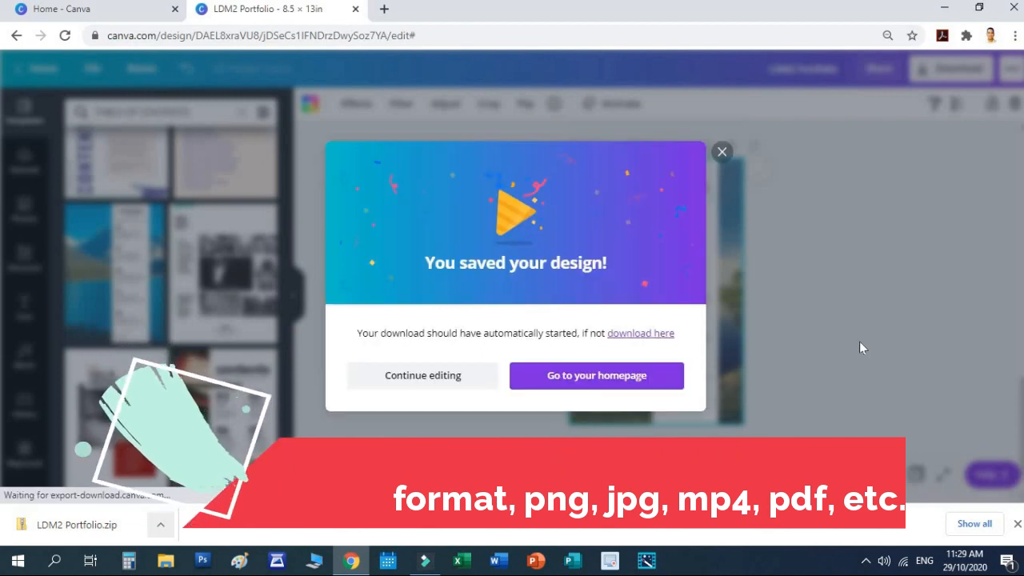
pyautogui.click(721, 153)
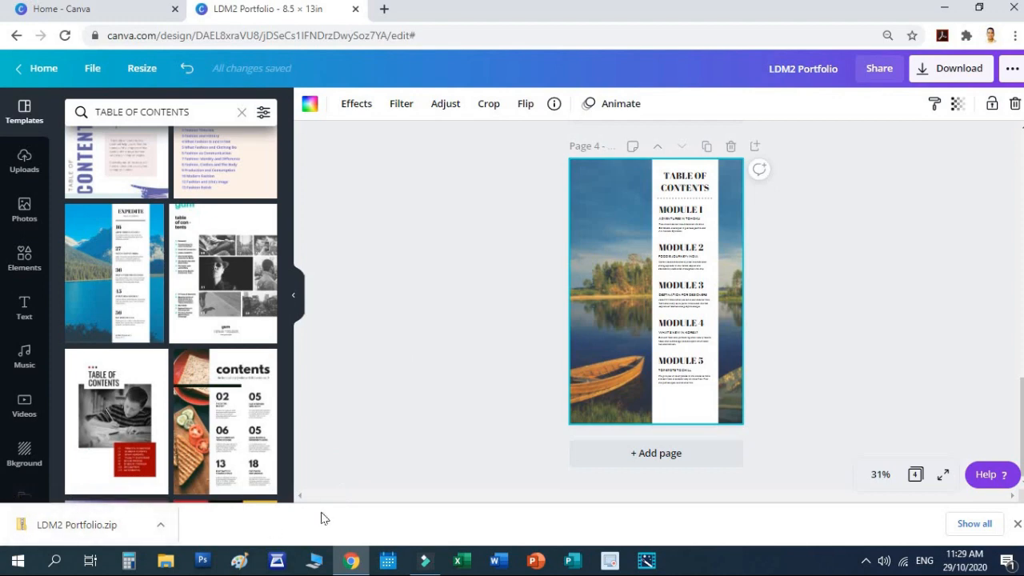
# Step: Show the LDM2 Portfolio zip in its Downloads folder, maximize File Explorer, and open the zip
pyautogui.click(161, 528)
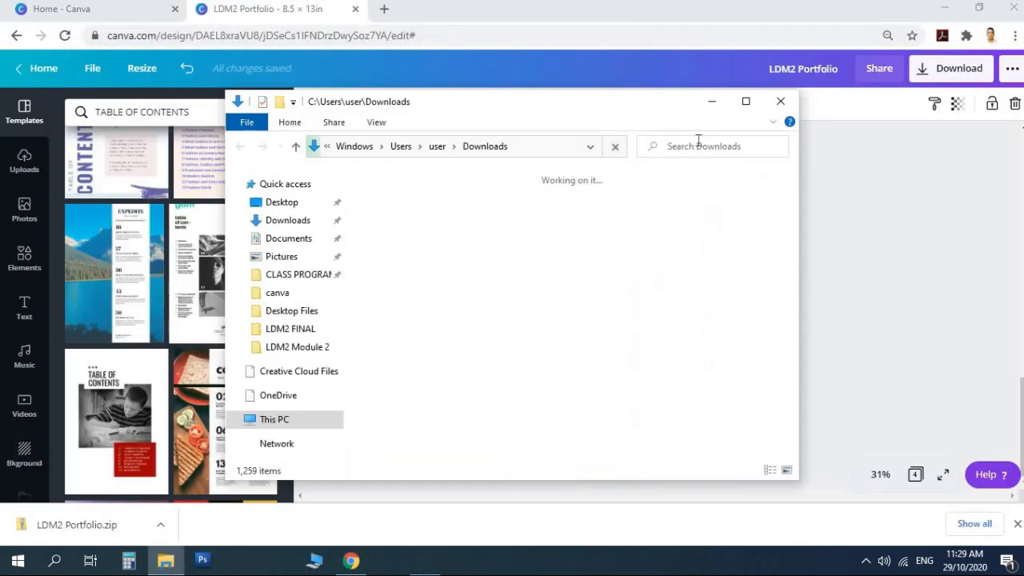
pyautogui.click(746, 101)
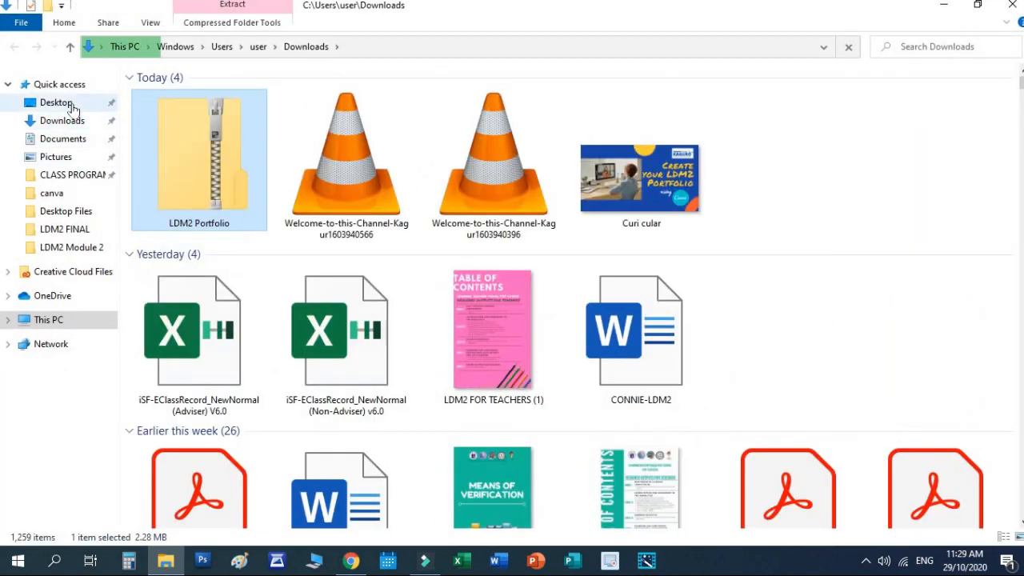
pyautogui.doubleClick(204, 168)
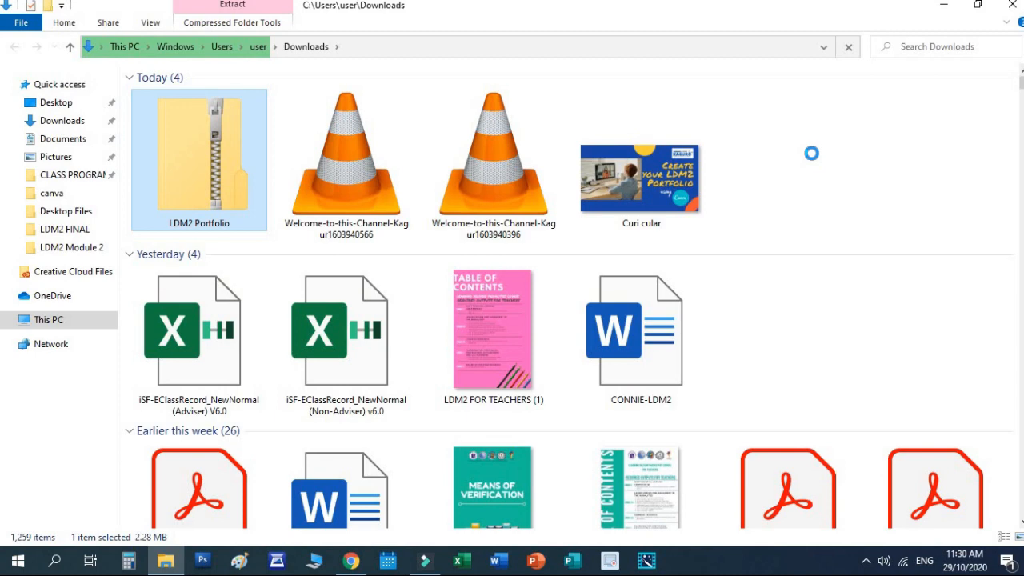
# Step: Extract the LDM2 Portfolio zip with 7-Zip into an LDM2 Portfolio folder
pyautogui.rightClick(206, 168)
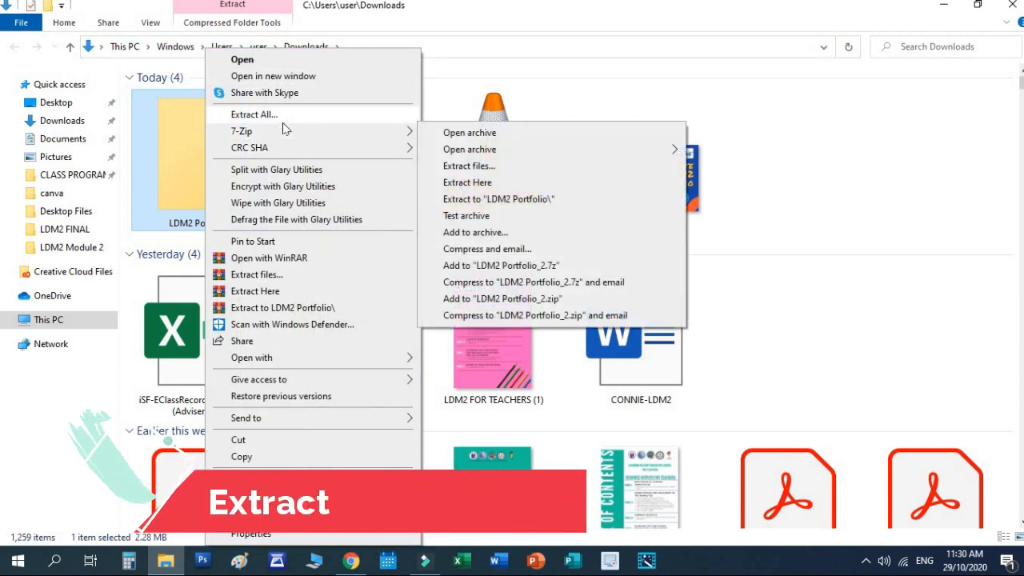
pyautogui.moveTo(294, 134)
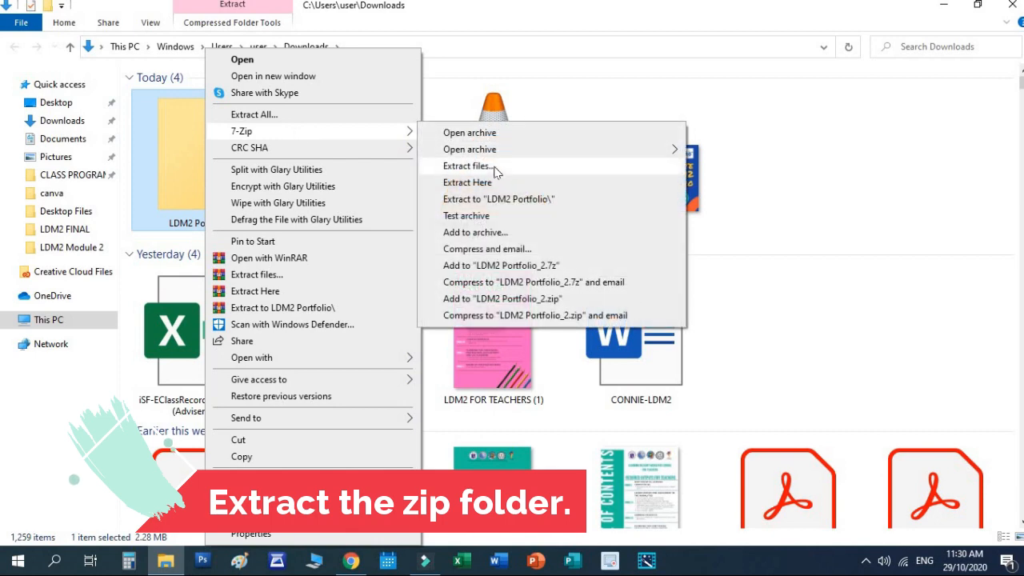
pyautogui.click(510, 179)
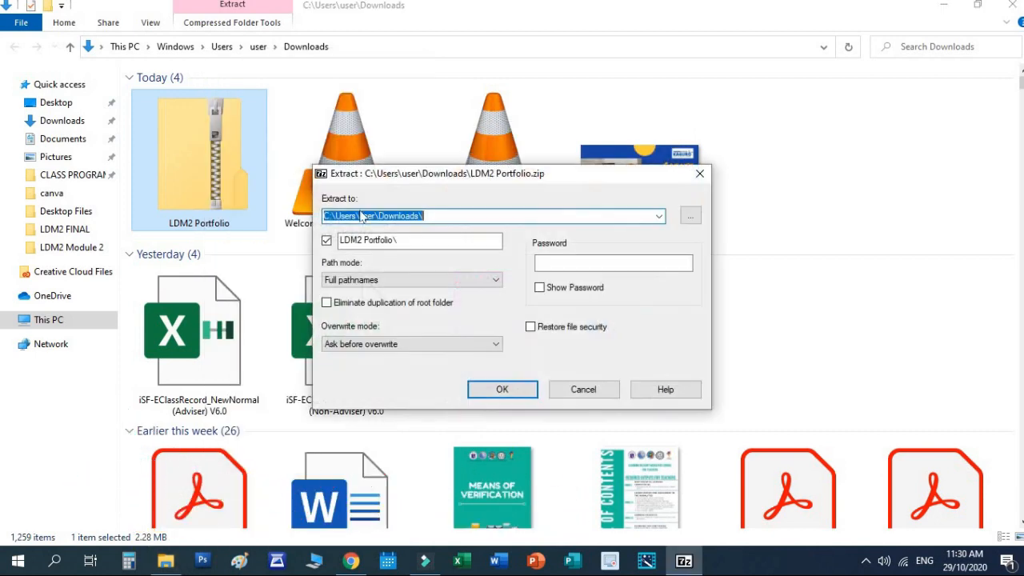
pyautogui.click(502, 389)
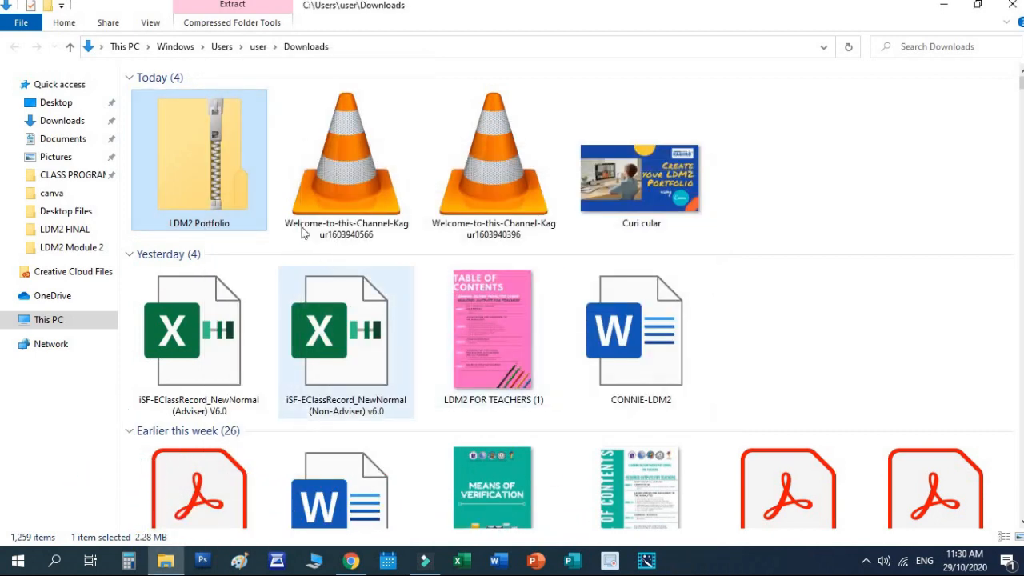
# Step: Open the extracted LDM2 Portfolio folder and look over its three page images
pyautogui.doubleClick(762, 180)
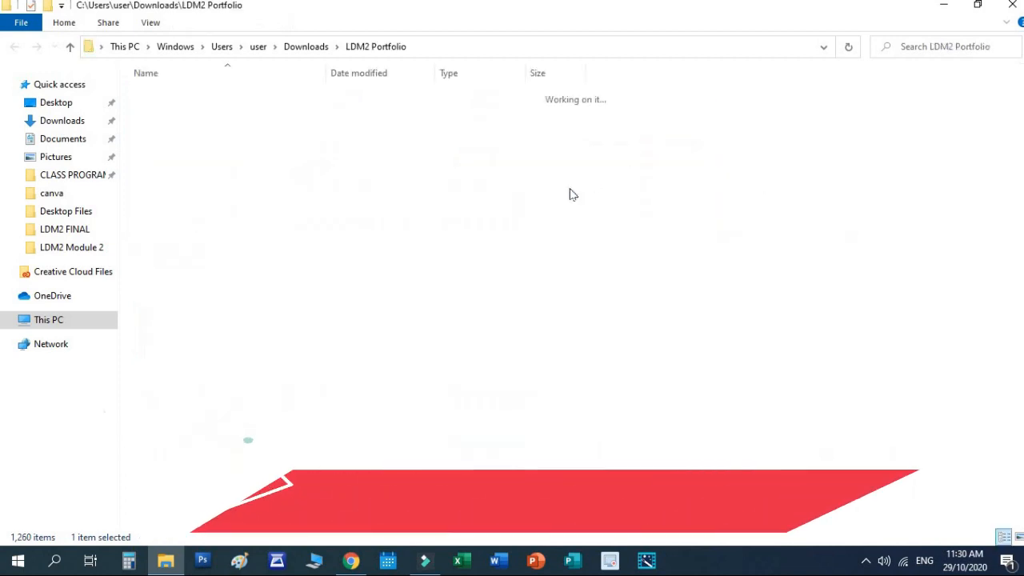
pyautogui.scroll(2, 352, 198)
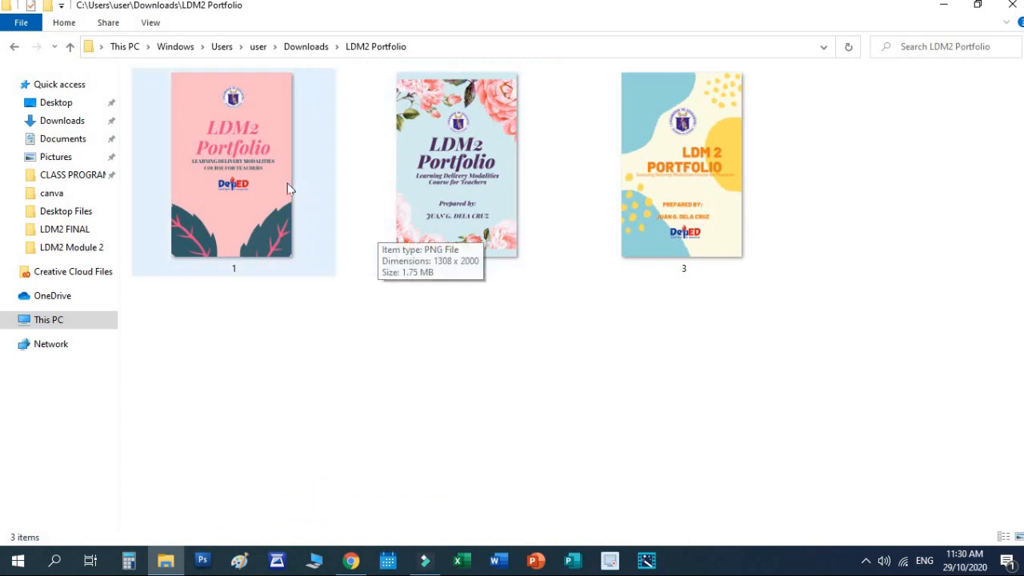
pyautogui.click(287, 184)
pyautogui.click(210, 192)
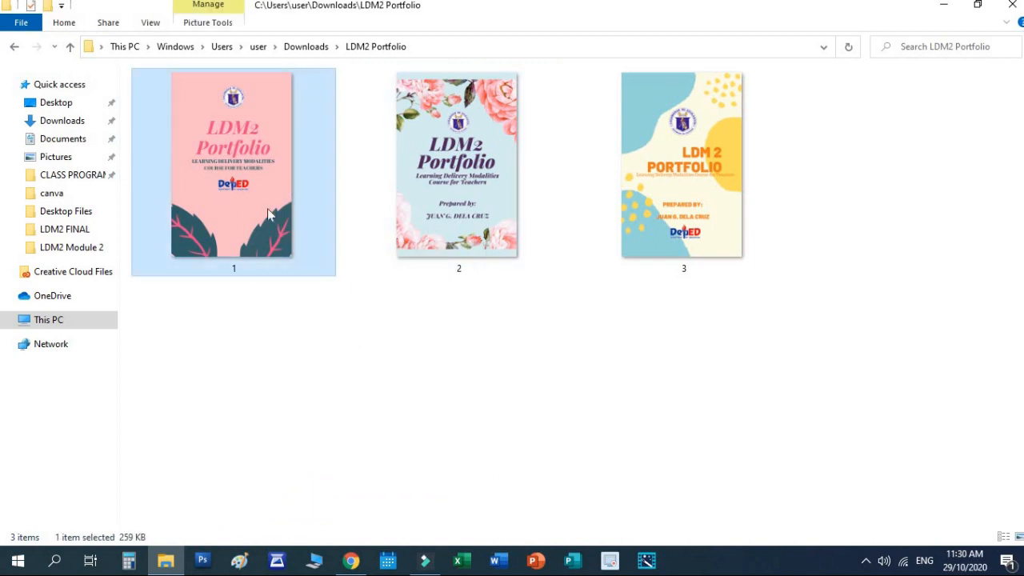
pyautogui.click(420, 374)
pyautogui.click(373, 185)
pyautogui.click(268, 168)
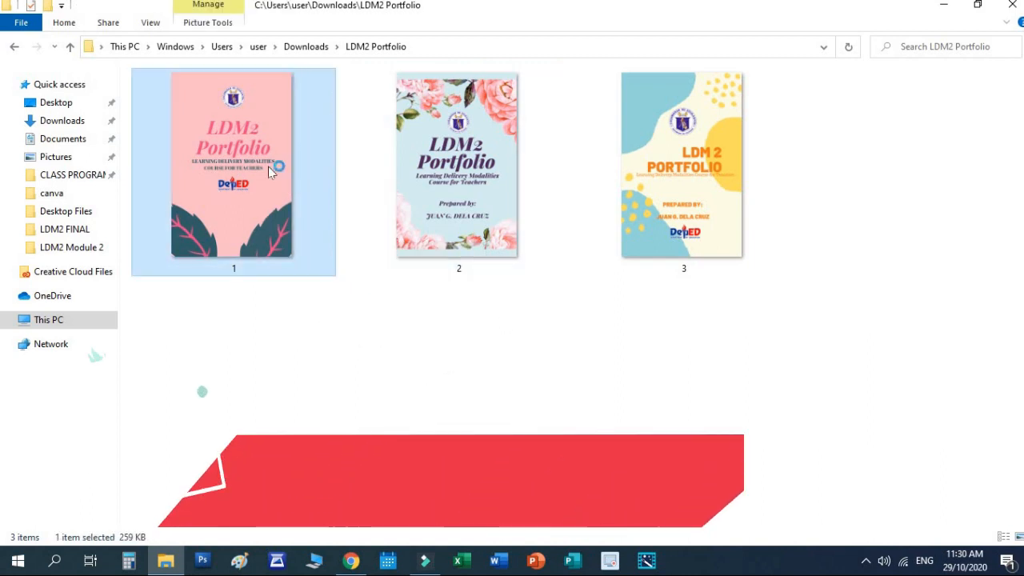